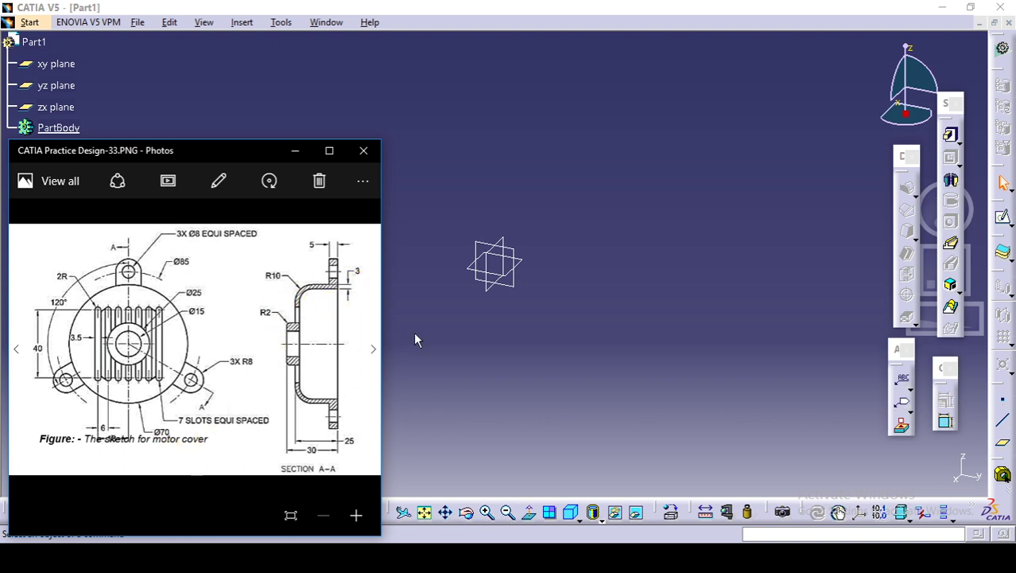
# Start a sketch on the yz plane.
pyautogui.click(474, 337)
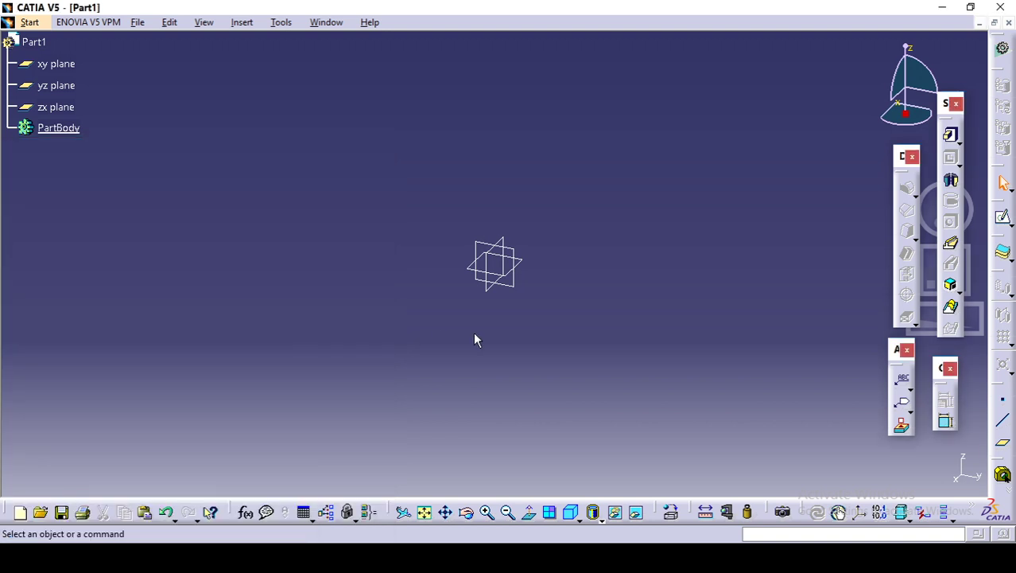
pyautogui.click(1006, 226)
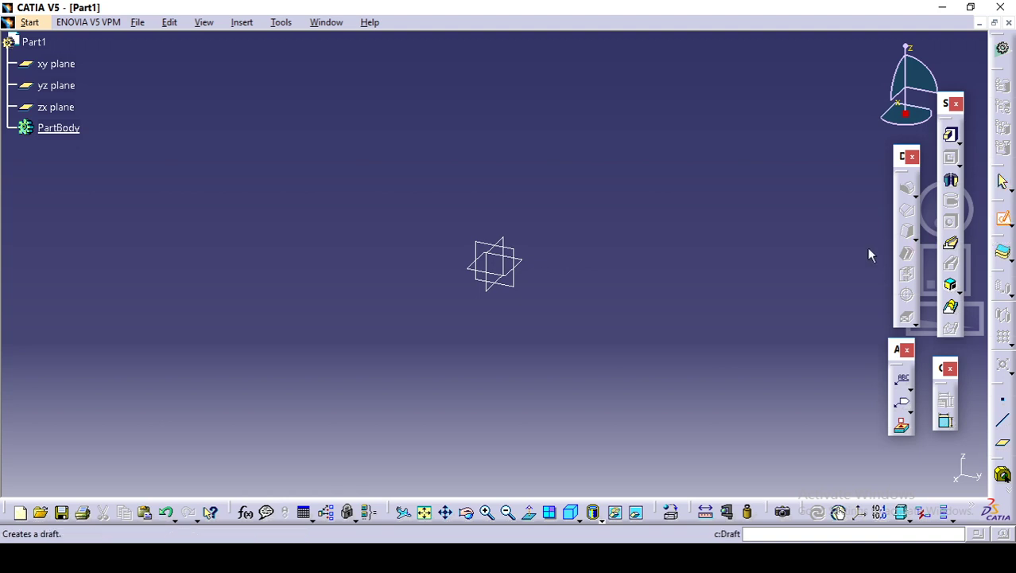
pyautogui.click(477, 245)
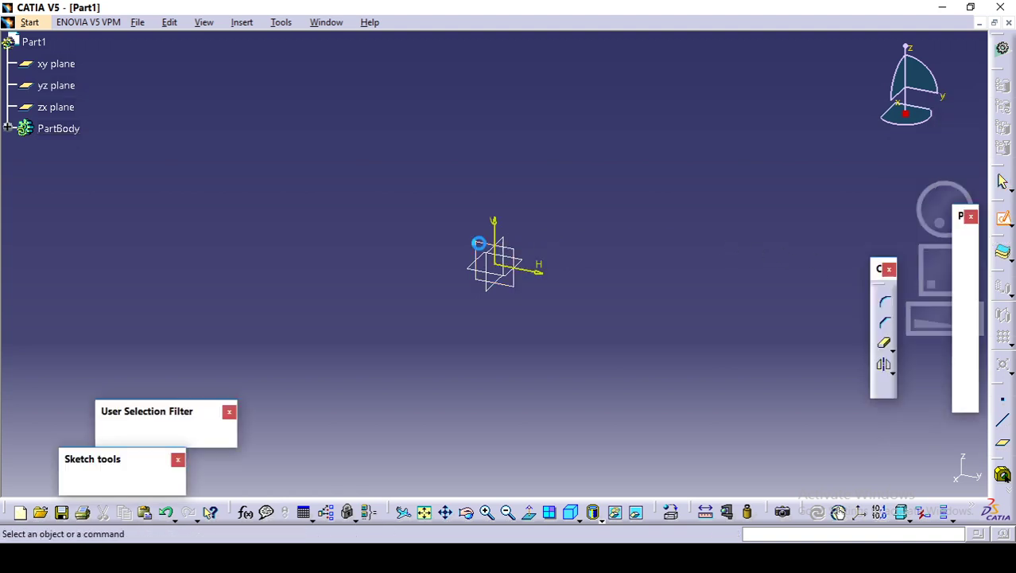
pyautogui.moveTo(478, 245)
pyautogui.mouseDown(button='middle')
pyautogui.moveTo(470, 340)
pyautogui.moveTo(517, 390)
pyautogui.mouseUp(button='middle')
pyautogui.moveTo(648, 324)
pyautogui.mouseDown(button='middle')
pyautogui.moveTo(690, 183)
pyautogui.moveTo(687, 261)
pyautogui.mouseUp(button='middle')
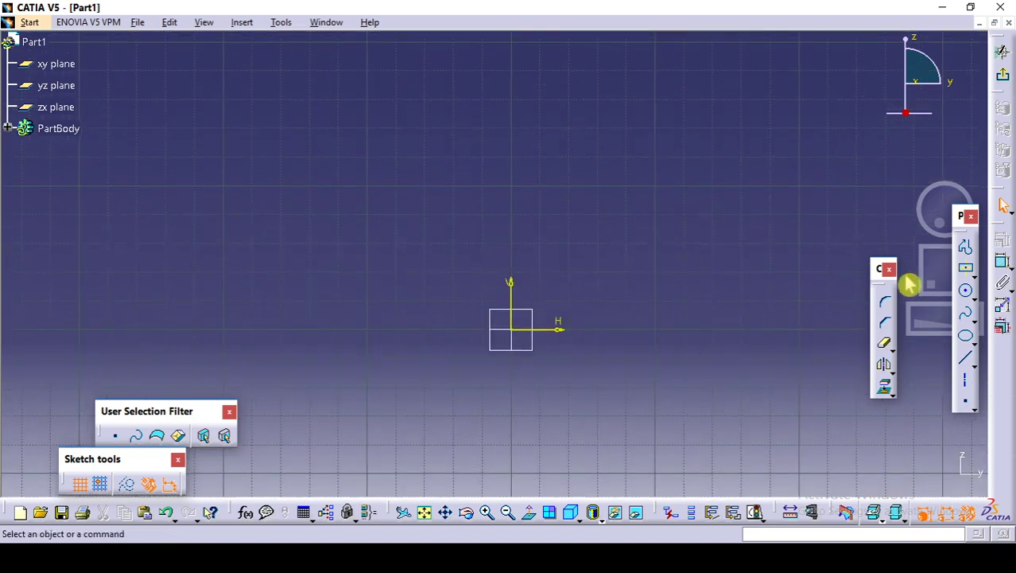
# Sketch a horizontal line about 59 mm long from the vertical axis, continued by a vertical line down to the horizontal axis.
pyautogui.click(966, 248)
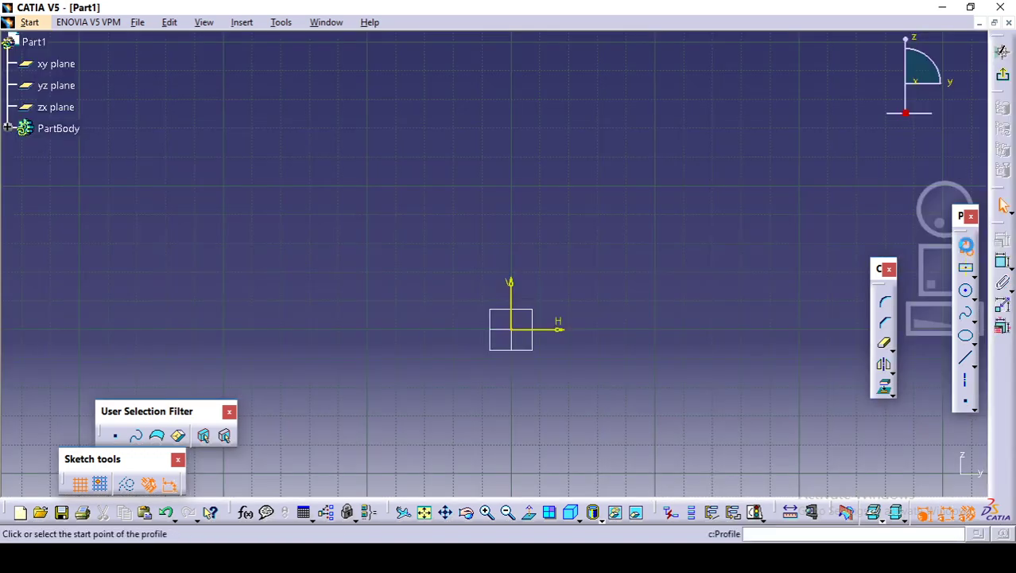
pyautogui.click(511, 245)
pyautogui.click(597, 246)
pyautogui.click(596, 324)
pyautogui.press('Escape')
pyautogui.click(622, 294)
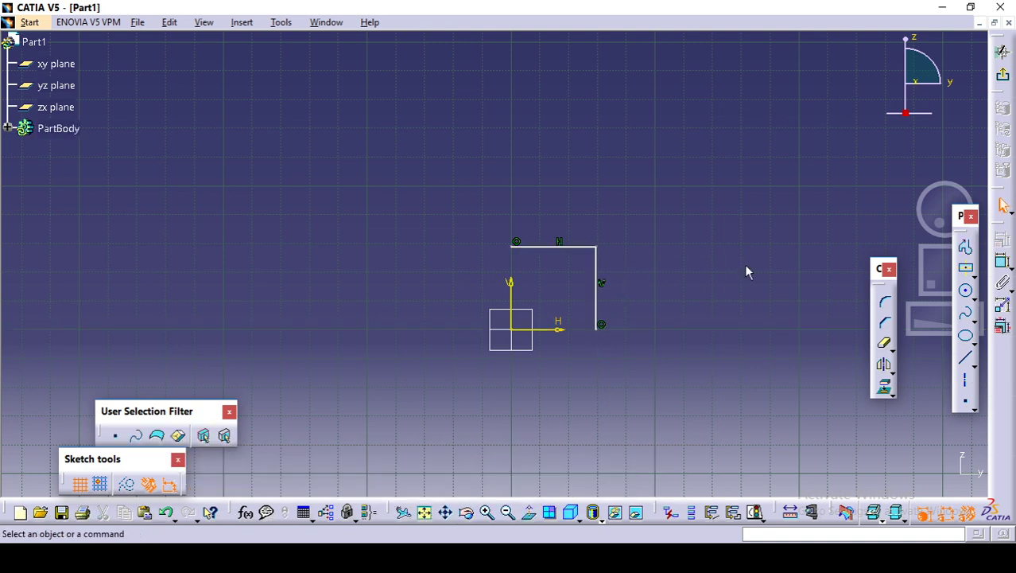
# Dimension the horizontal line's distance from the horizontal axis, set it to 25 mm, and place the dimension inside the profile.
pyautogui.click(1005, 269)
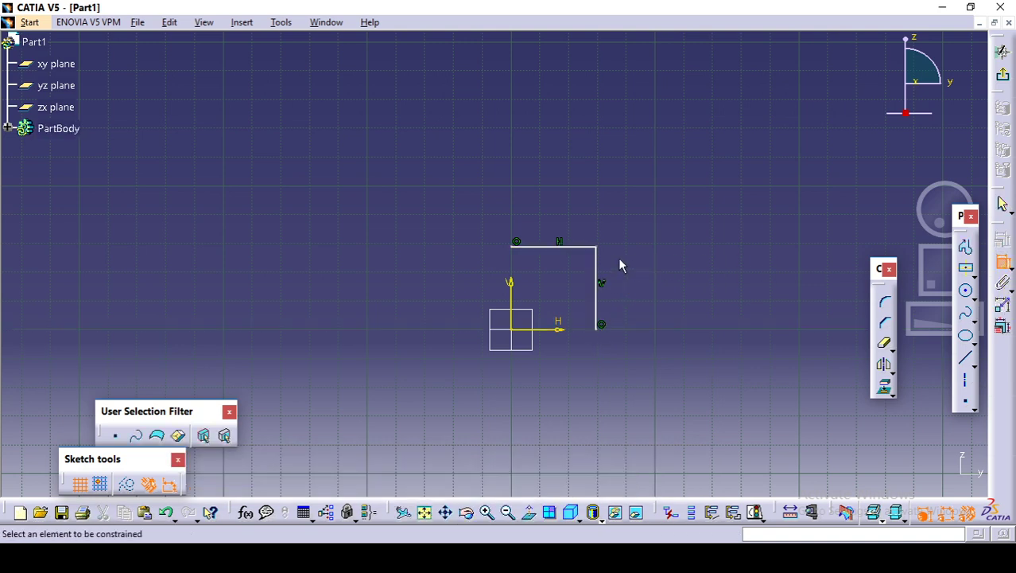
pyautogui.click(572, 248)
pyautogui.click(561, 332)
pyautogui.click(659, 318)
pyautogui.doubleClick(659, 298)
pyautogui.write('25')
pyautogui.press('Return')
pyautogui.click(637, 372)
pyautogui.moveTo(637, 372)
pyautogui.mouseDown(button='middle')
pyautogui.moveTo(669, 263)
pyautogui.moveTo(616, 130)
pyautogui.moveTo(478, 93)
pyautogui.mouseUp(button='middle')
pyautogui.moveTo(791, 275)
pyautogui.mouseDown()
pyautogui.moveTo(700, 231)
pyautogui.moveTo(663, 243)
pyautogui.moveTo(397, 252)
pyautogui.mouseUp()
pyautogui.click(671, 241)
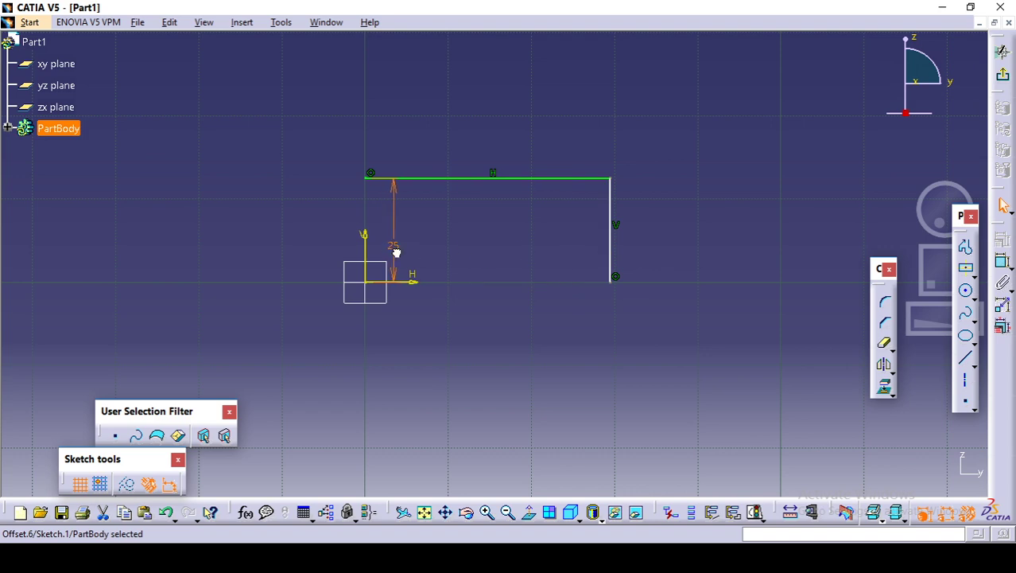
pyautogui.click(501, 256)
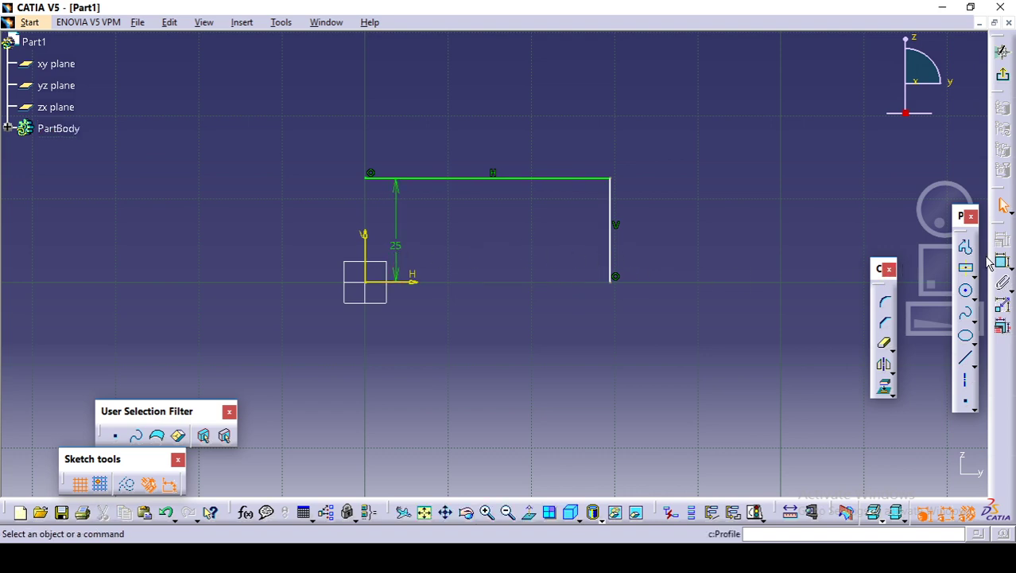
# Dimension the vertical line's distance from the vertical axis and set it to 35 mm.
pyautogui.click(610, 245)
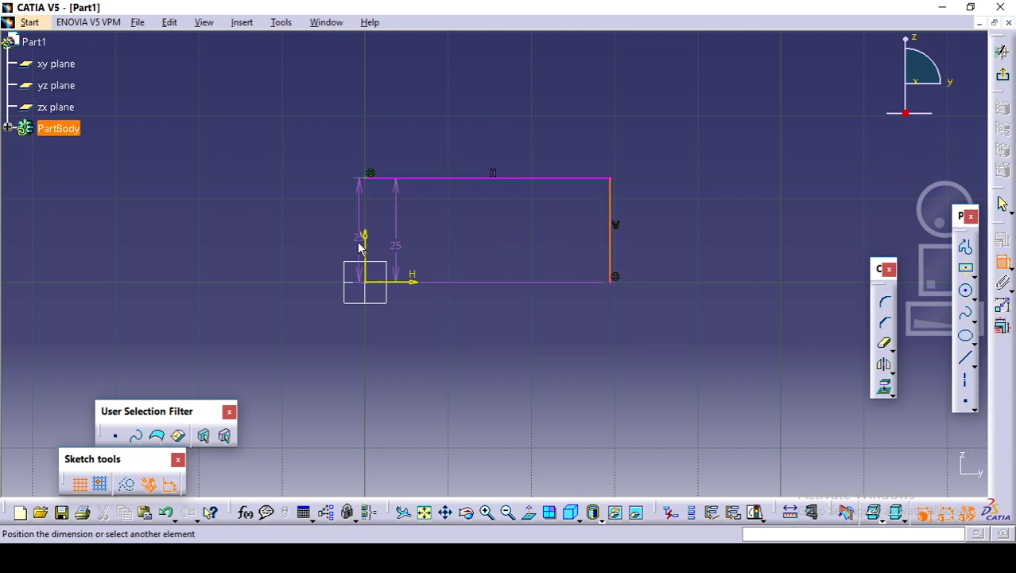
pyautogui.click(371, 240)
pyautogui.click(472, 127)
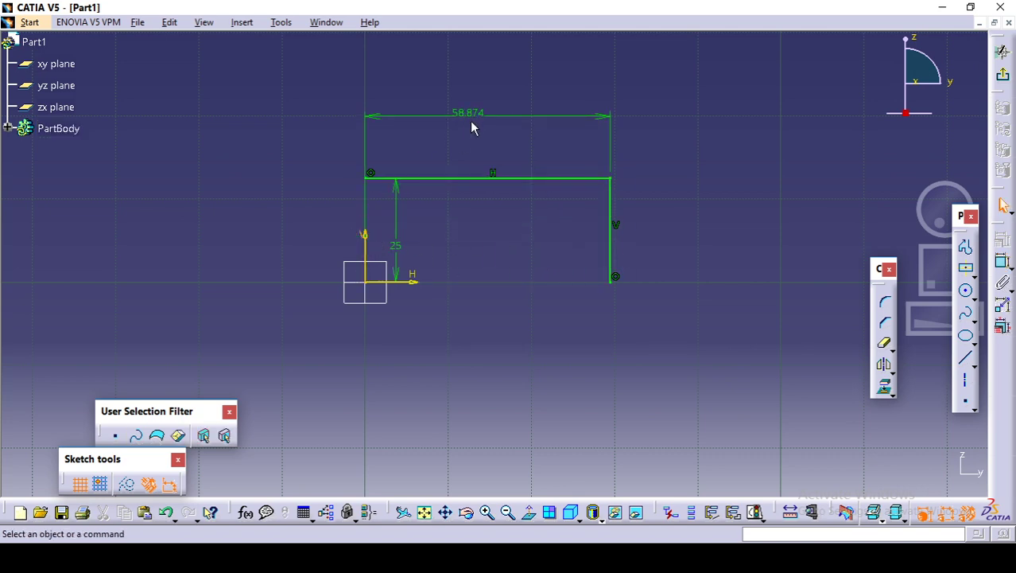
pyautogui.doubleClick(472, 115)
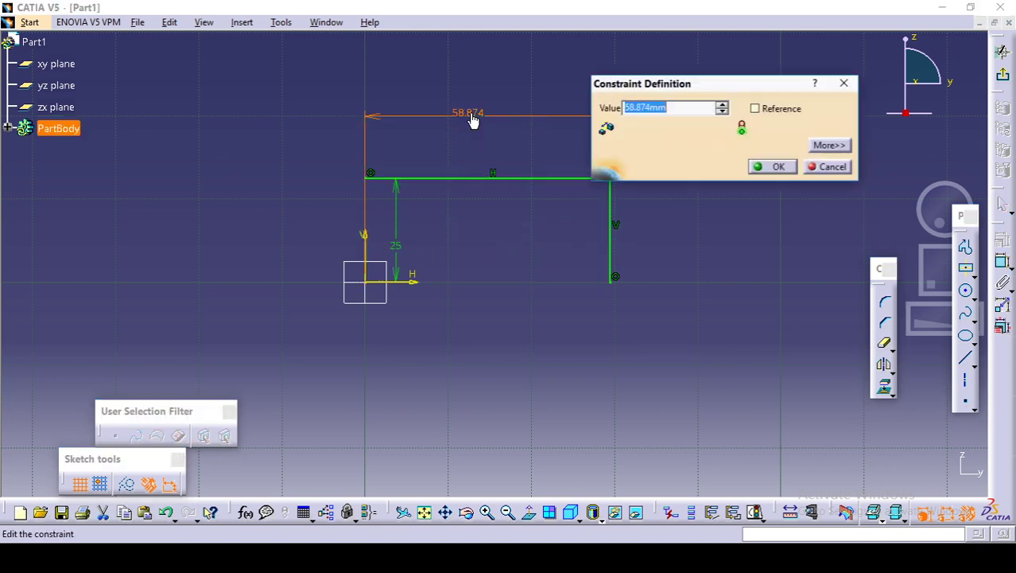
pyautogui.write('35')
pyautogui.press('Return')
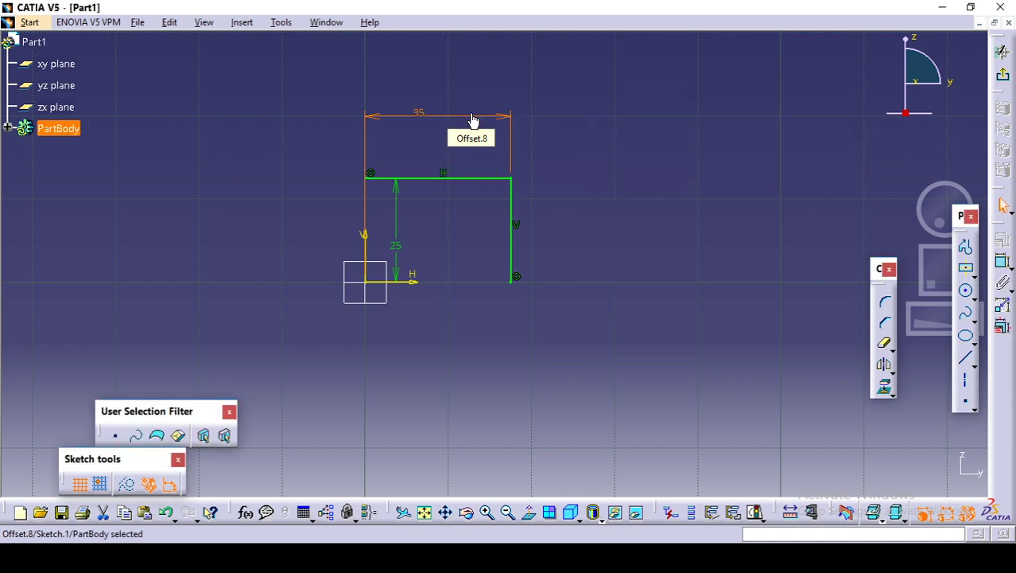
pyautogui.click(678, 170)
pyautogui.moveTo(629, 191)
pyautogui.mouseDown(button='middle')
pyautogui.moveTo(640, 159)
pyautogui.moveTo(685, 184)
pyautogui.mouseUp(button='middle')
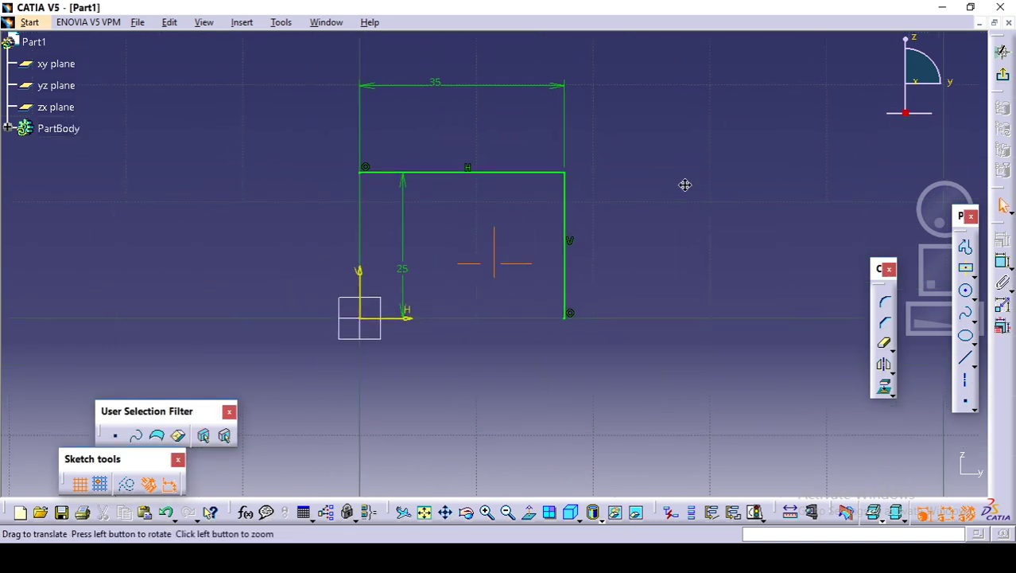
pyautogui.click(442, 86)
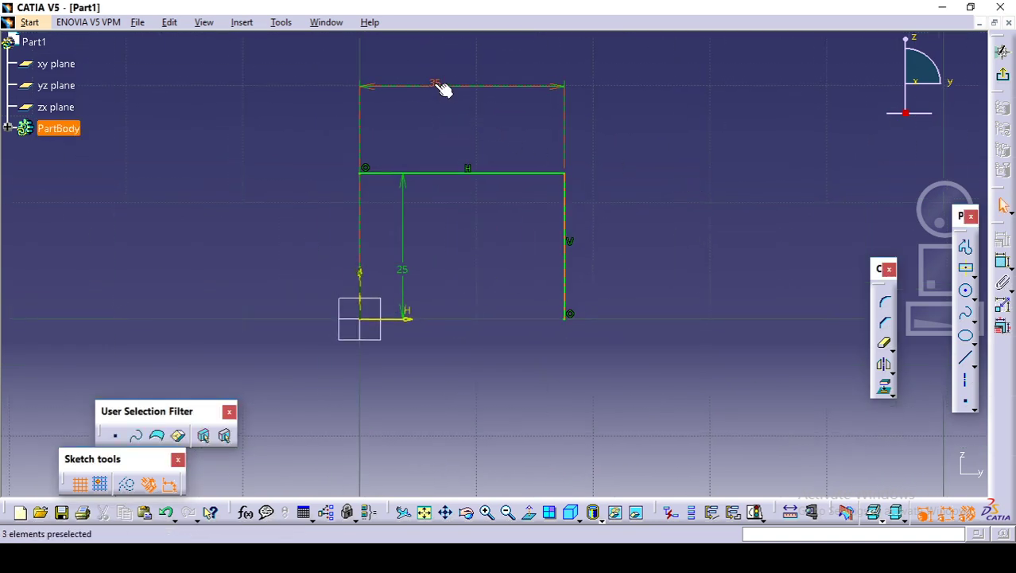
pyautogui.click(470, 232)
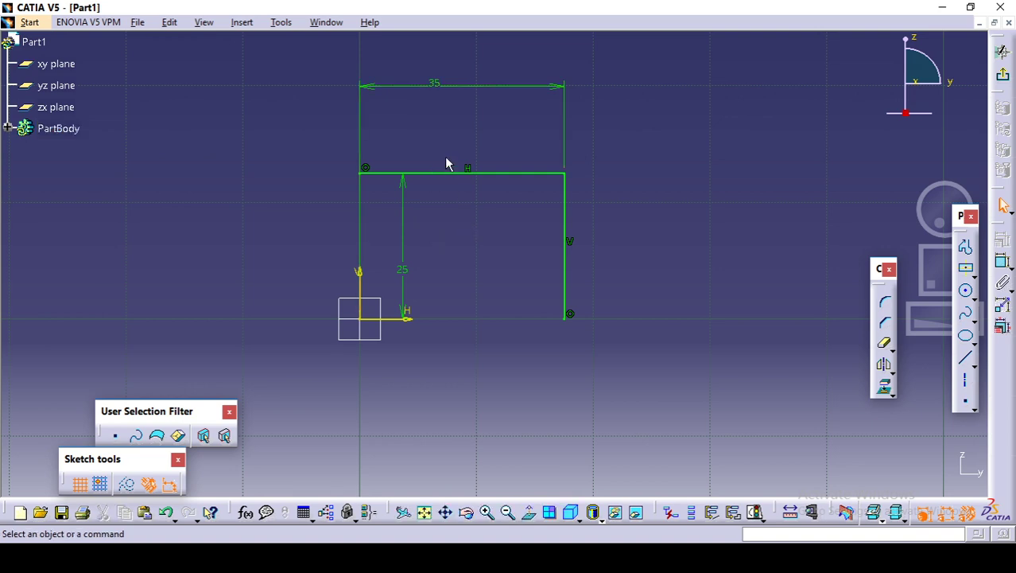
# Draw the inner contour from the vertical line's lower end to the vertical axis and close the profile, offset about 3 mm sideways and 4 mm below.
pyautogui.click(961, 247)
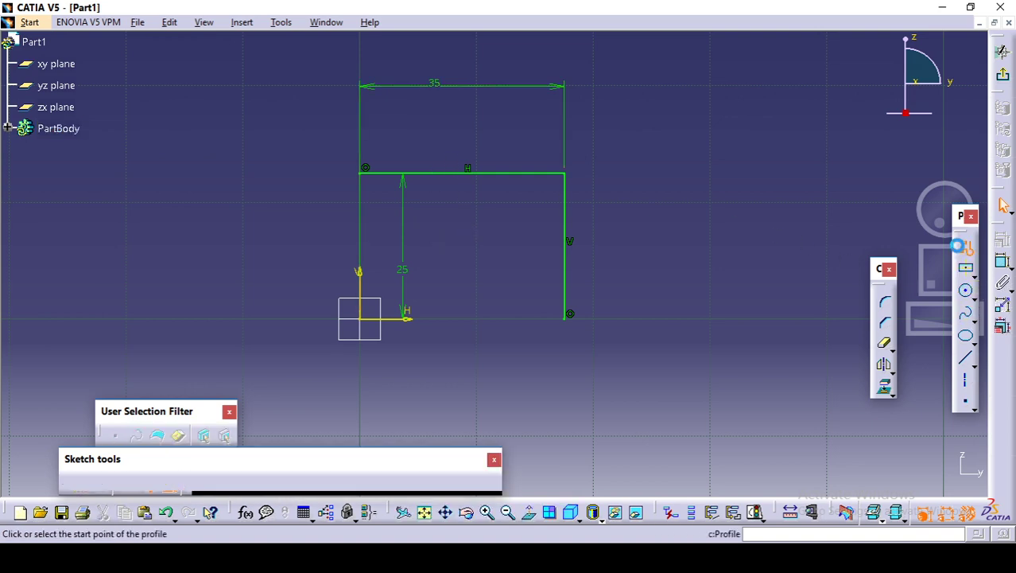
pyautogui.click(549, 319)
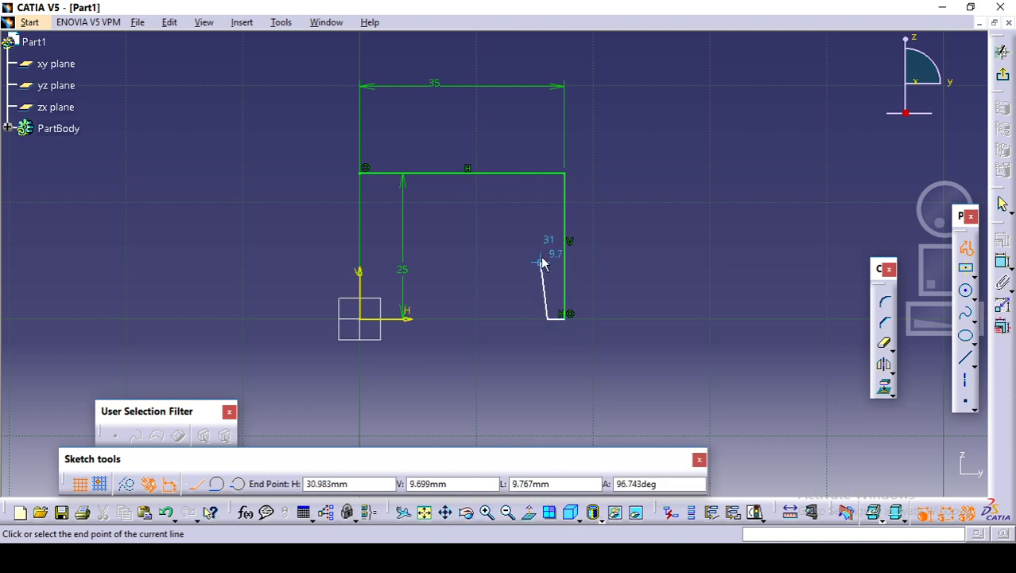
pyautogui.click(549, 197)
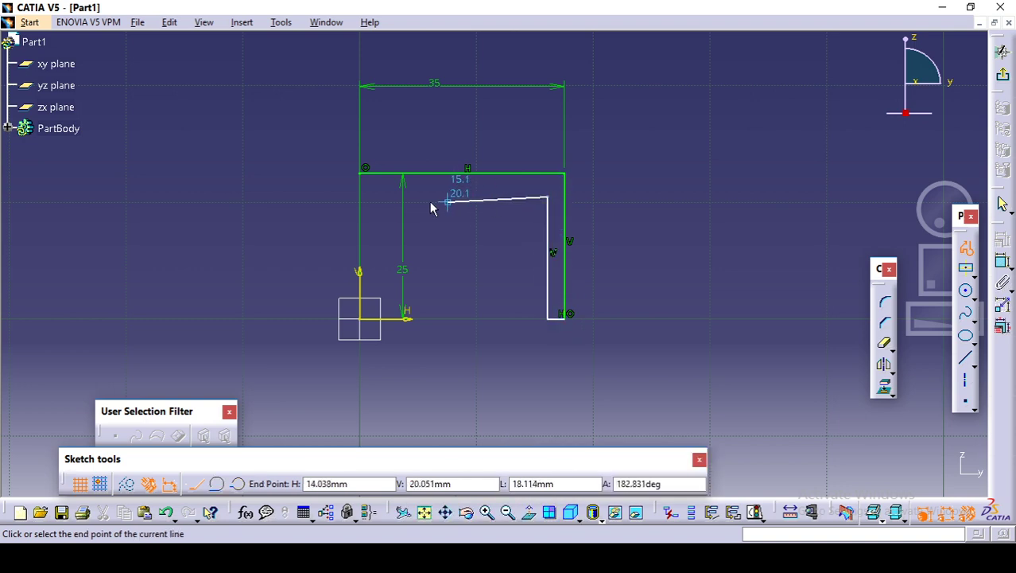
pyautogui.click(359, 197)
pyautogui.click(360, 171)
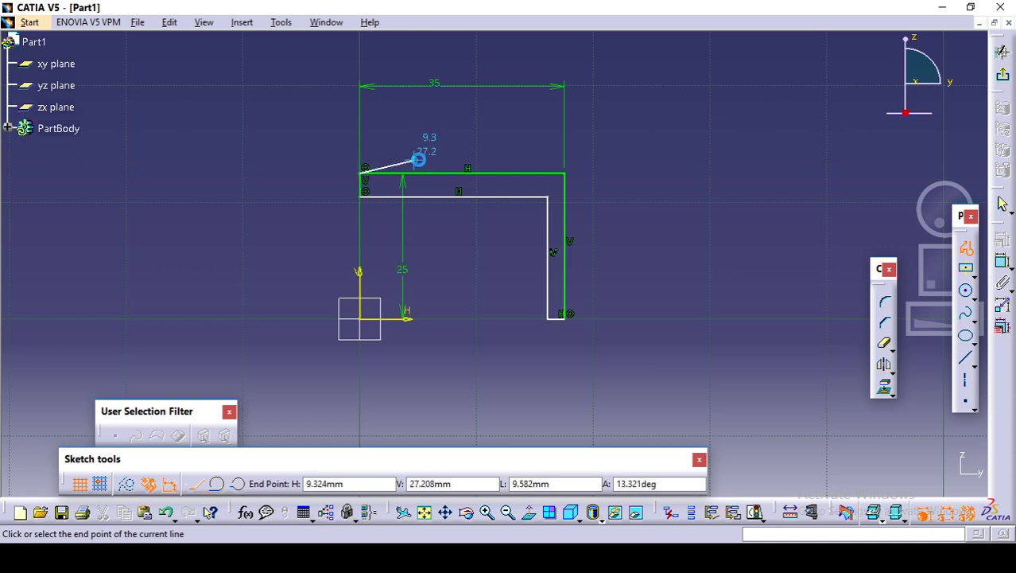
pyautogui.press('Escape')
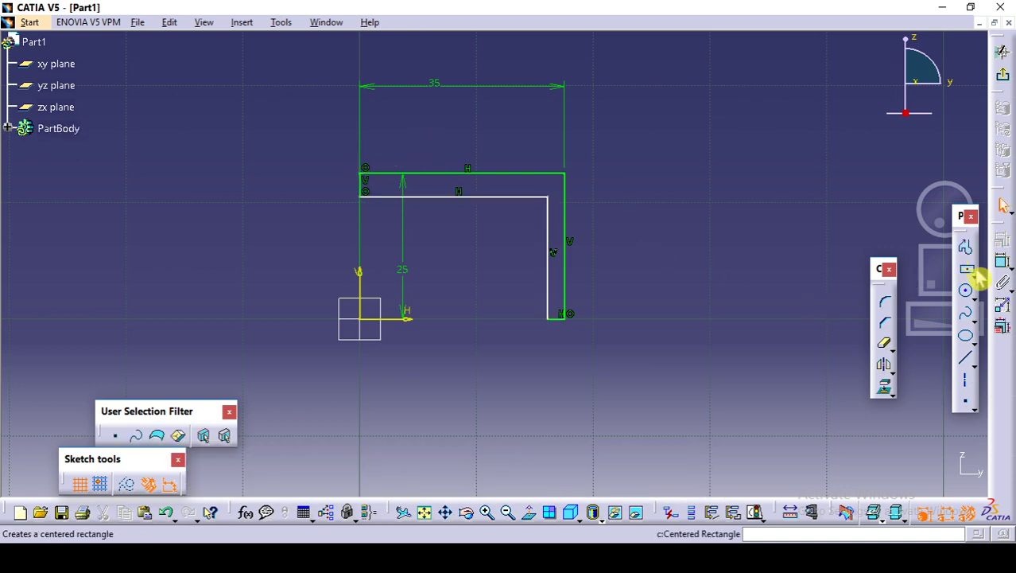
# Dimension the gap between the two vertical lines and set it to 3 mm.
pyautogui.click(1005, 269)
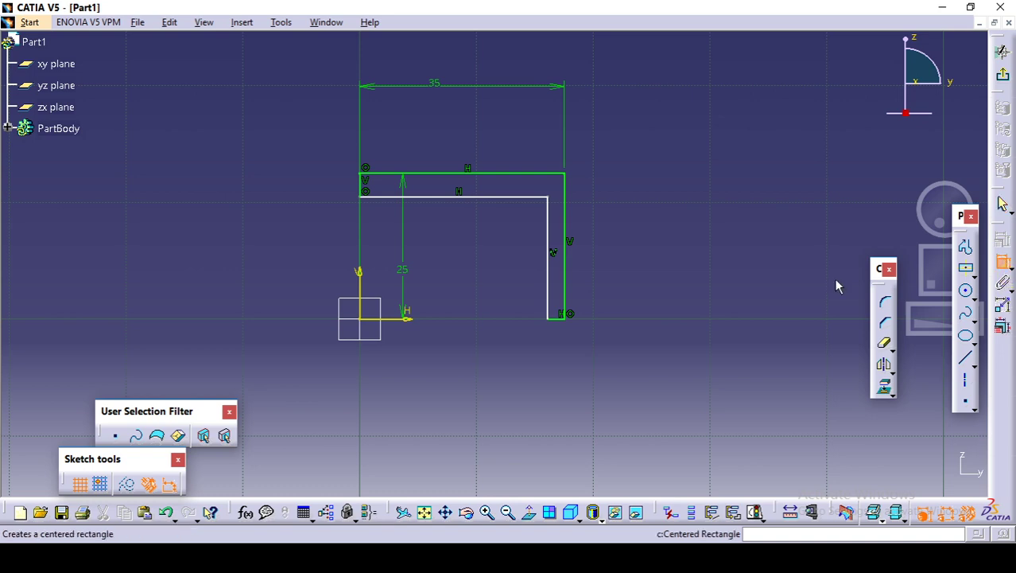
pyautogui.click(547, 276)
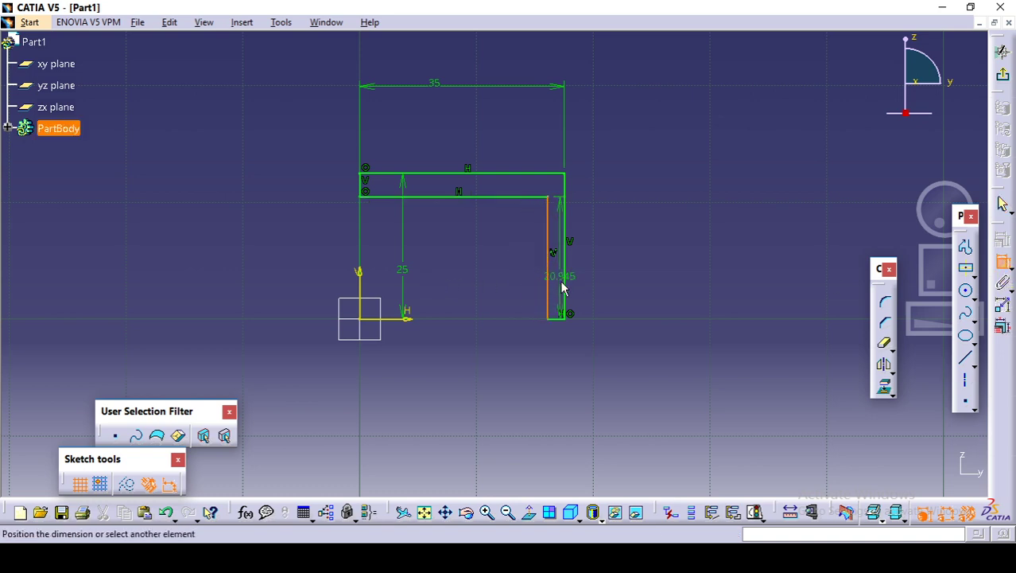
pyautogui.click(566, 288)
pyautogui.click(568, 352)
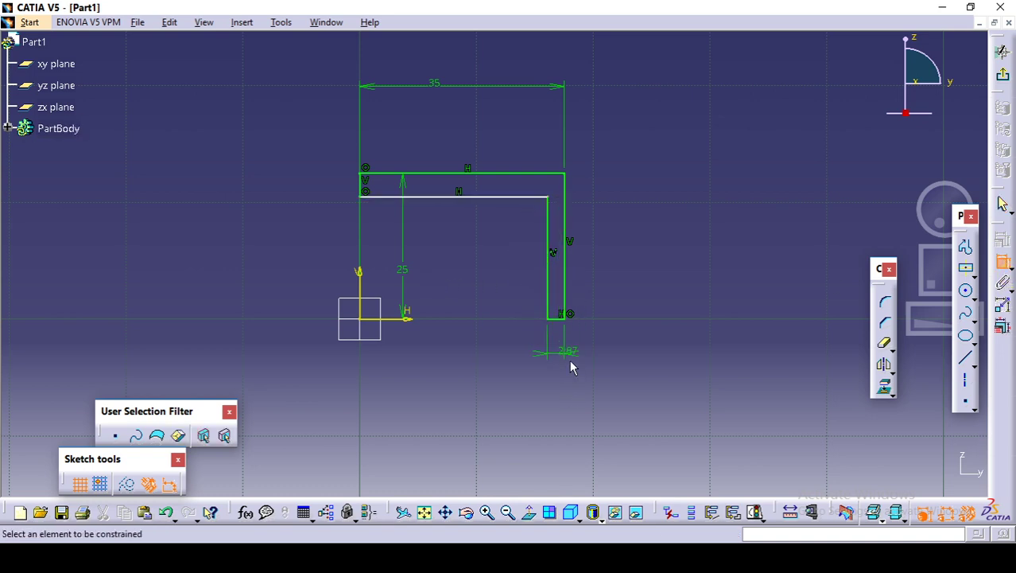
pyautogui.doubleClick(568, 351)
pyautogui.write('3')
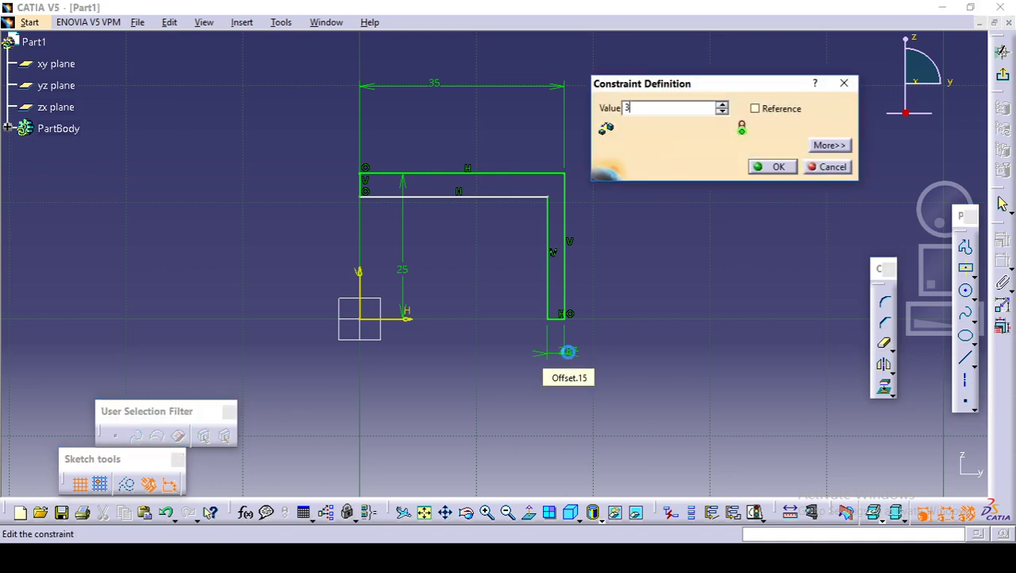
pyautogui.press('Return')
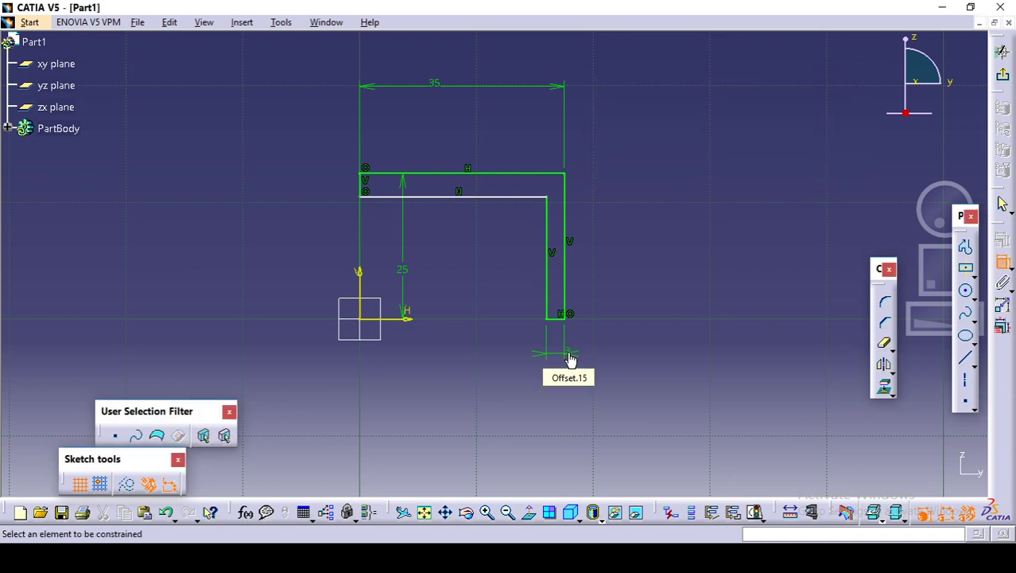
# Dimension the gap between the two horizontal lines and set it to 3 mm.
pyautogui.click(442, 173)
pyautogui.click(445, 196)
pyautogui.click(448, 247)
pyautogui.doubleClick(445, 235)
pyautogui.write('3')
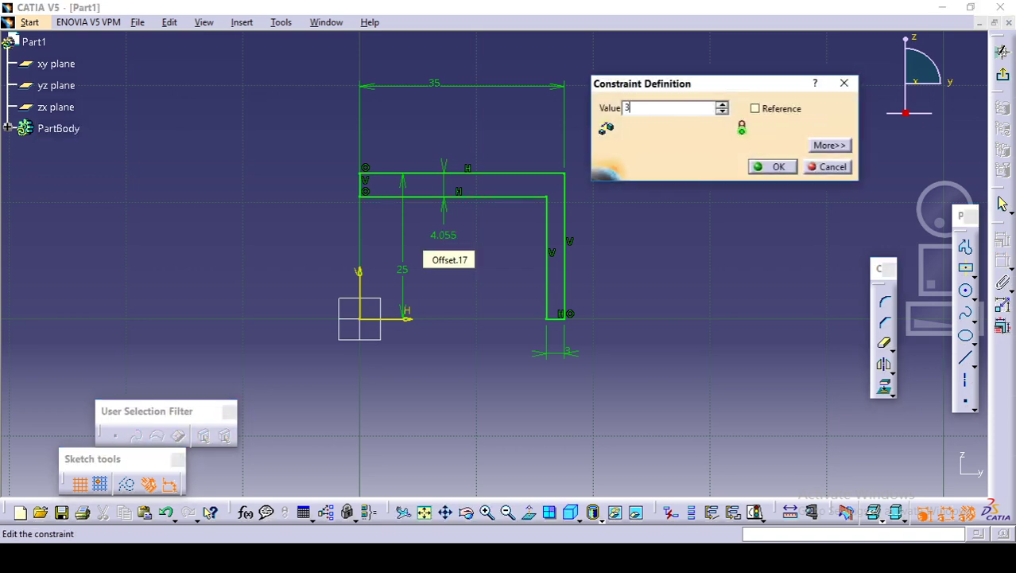
pyautogui.press('Return')
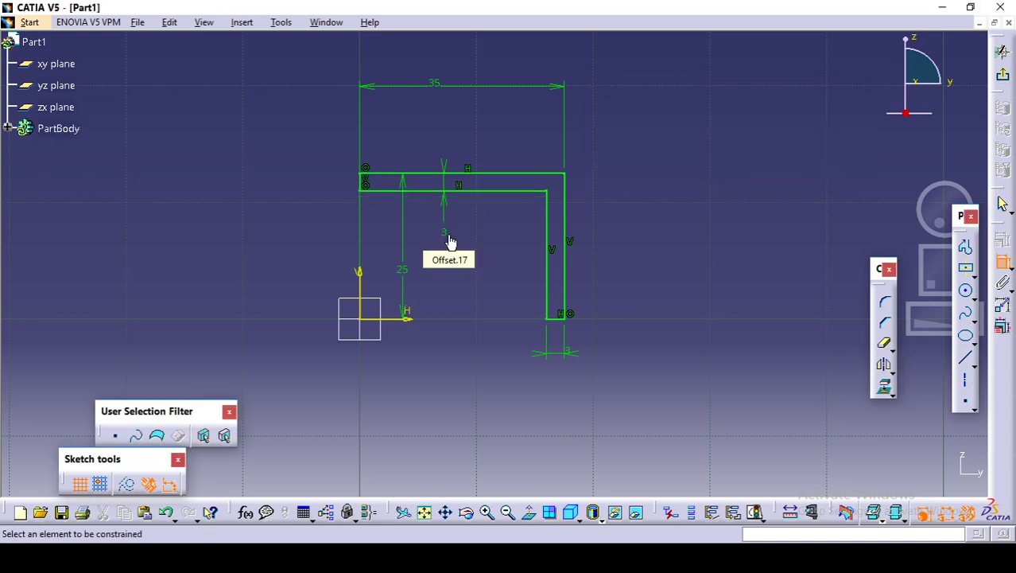
# Round the profile's inner corner with a radius of about 5 mm and its outer corner with about 6 mm.
pyautogui.click(888, 307)
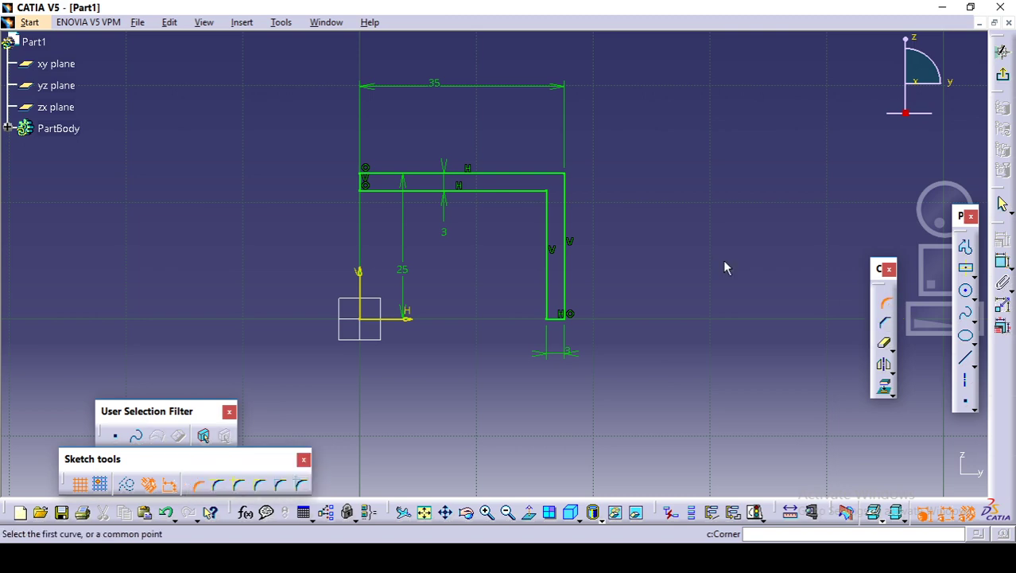
pyautogui.click(531, 193)
pyautogui.click(545, 217)
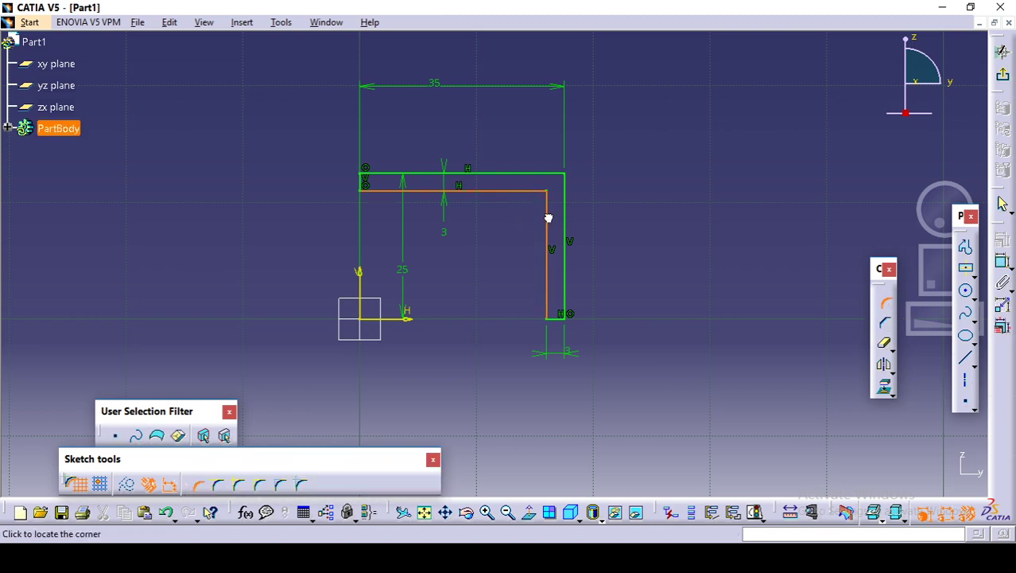
pyautogui.click(554, 213)
pyautogui.click(560, 175)
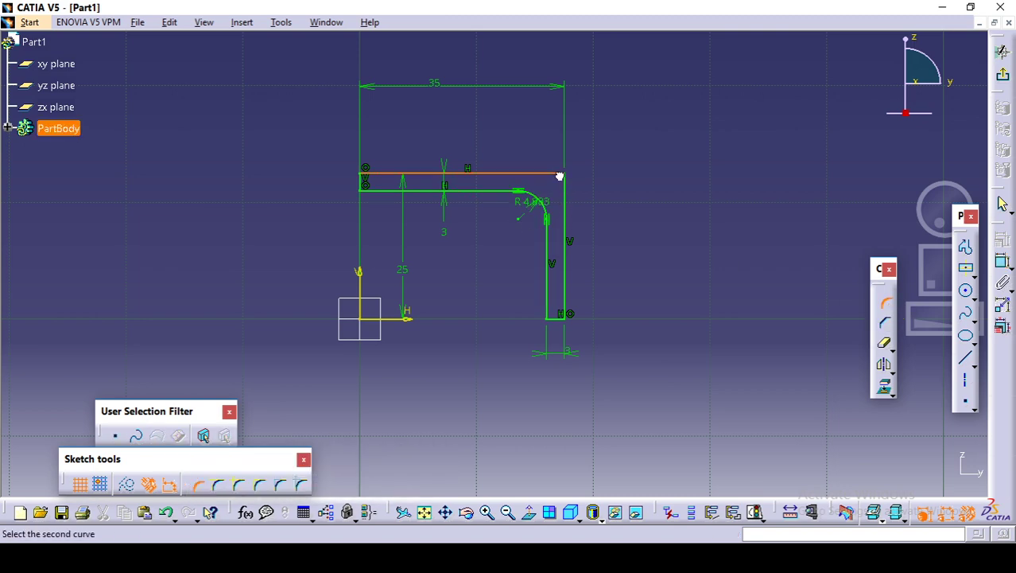
pyautogui.click(566, 203)
pyautogui.click(556, 188)
pyautogui.press('Escape')
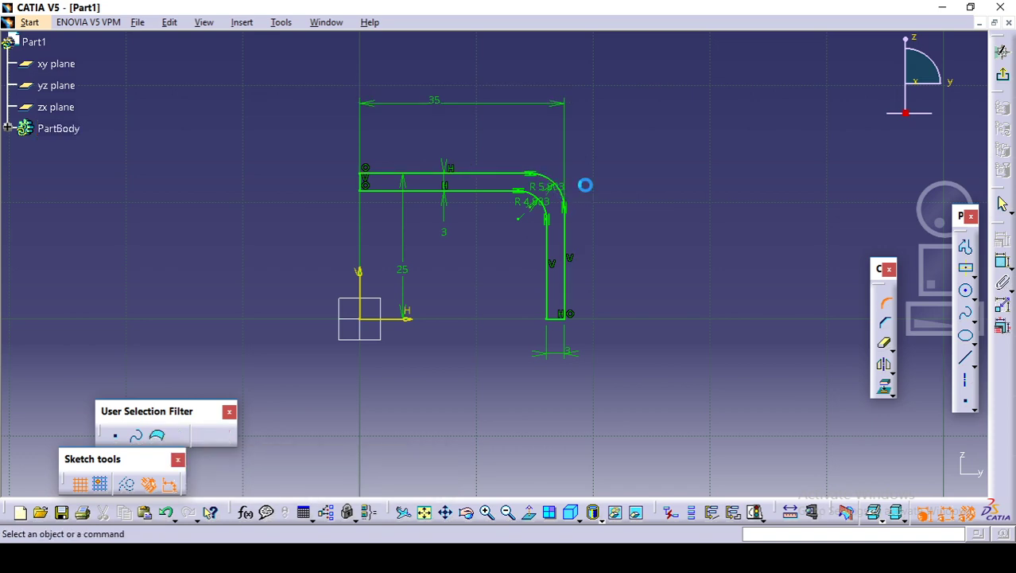
# Set the outer corner's radius to 10 mm.
pyautogui.doubleClick(544, 193)
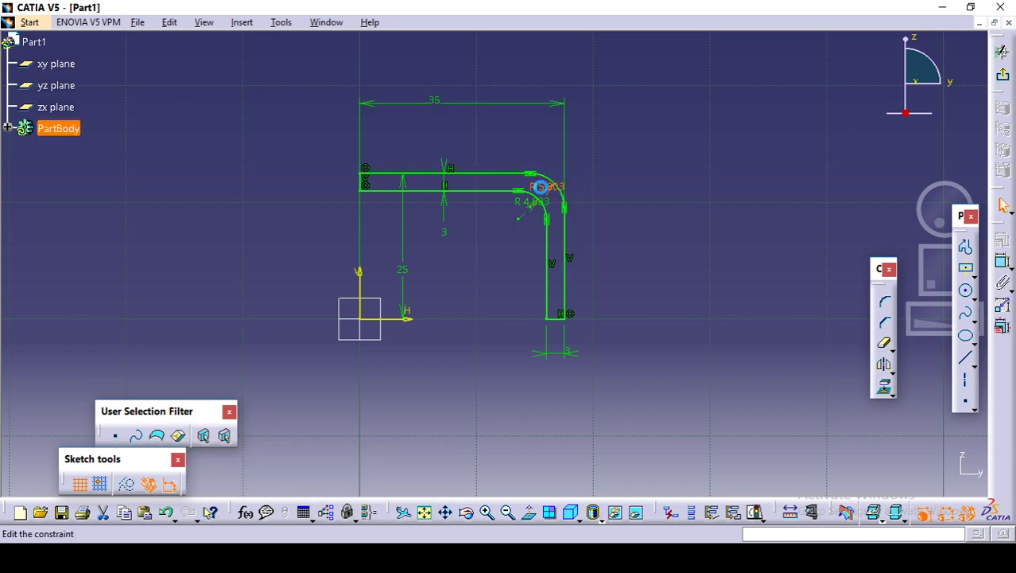
pyautogui.write('10')
pyautogui.press('Return')
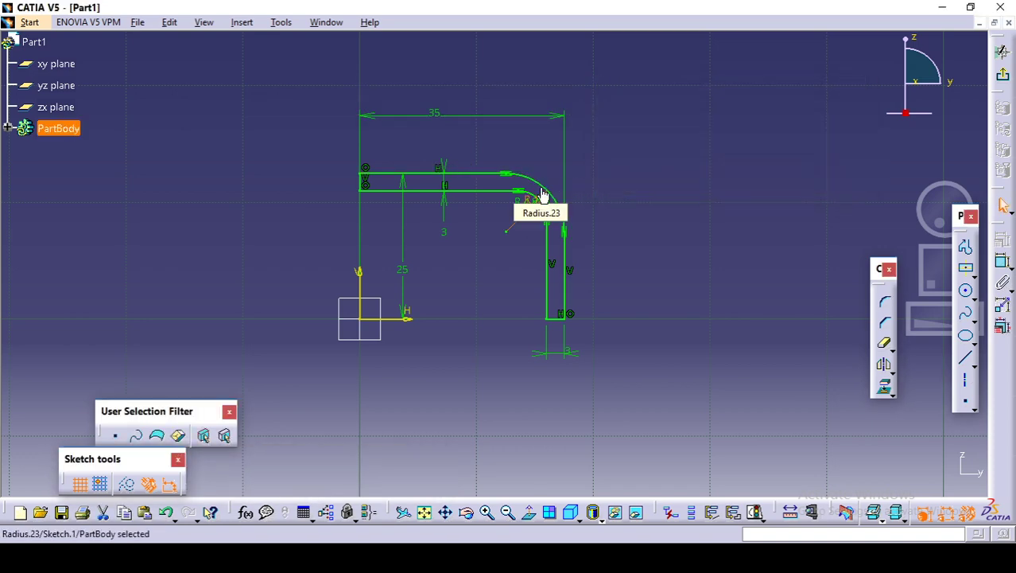
# Set the profile's inner corner radius to 10 mm and finish the sketch.
pyautogui.doubleClick(523, 200)
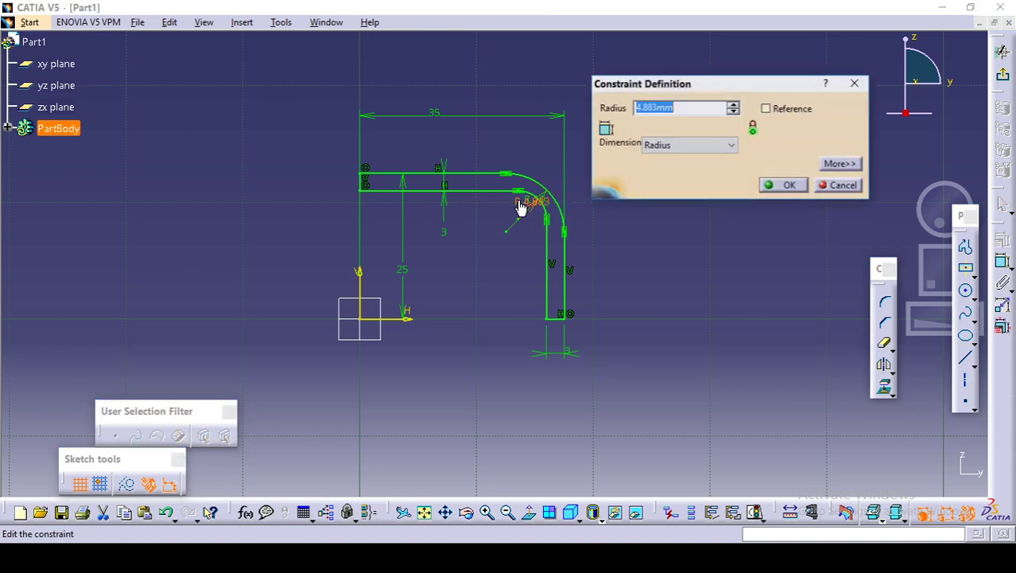
pyautogui.press('Return')
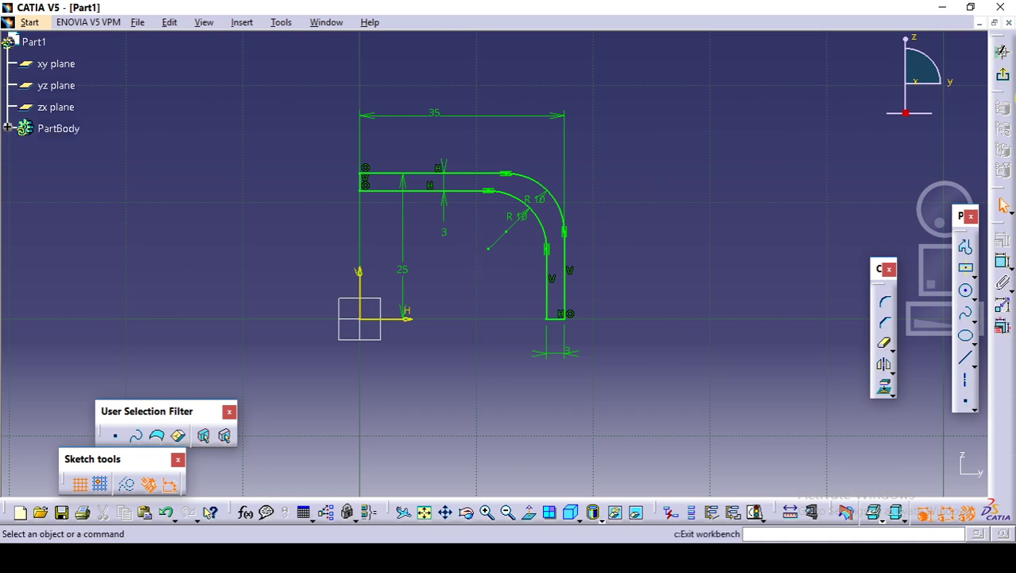
pyautogui.click(1006, 79)
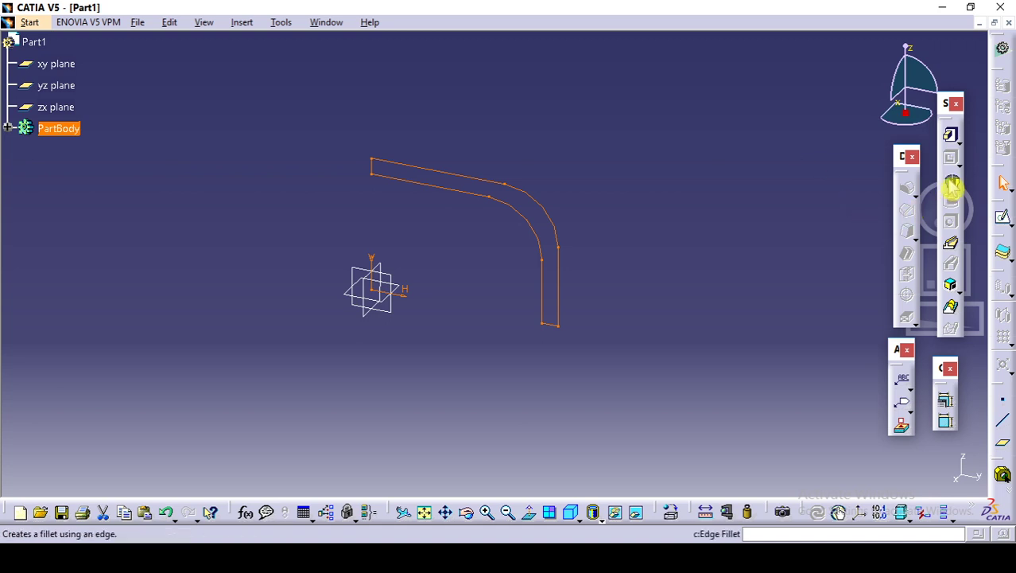
# Revolve the profile 360 degrees about the Z axis with the Shaft operation.
pyautogui.click(953, 183)
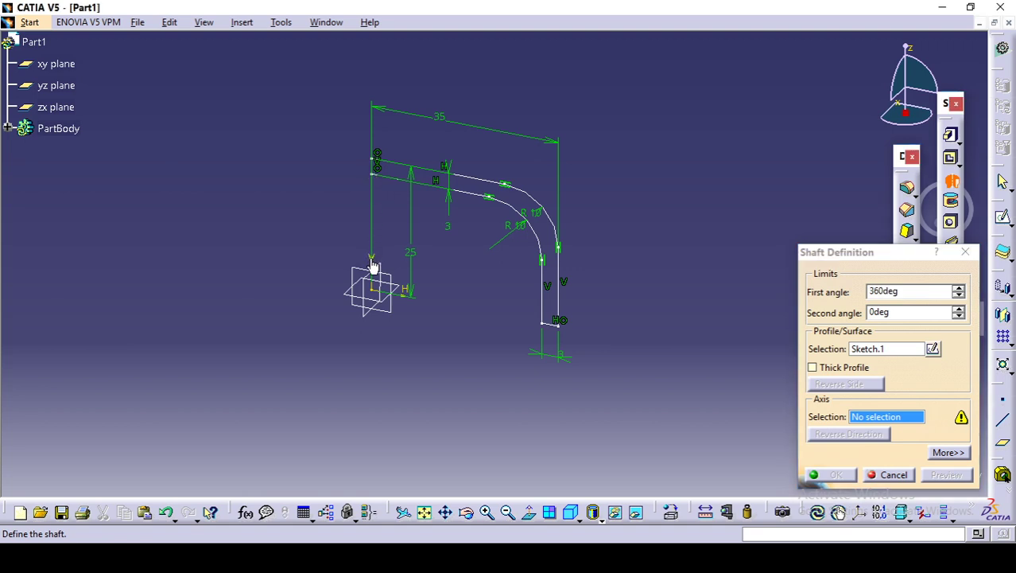
pyautogui.click(897, 425)
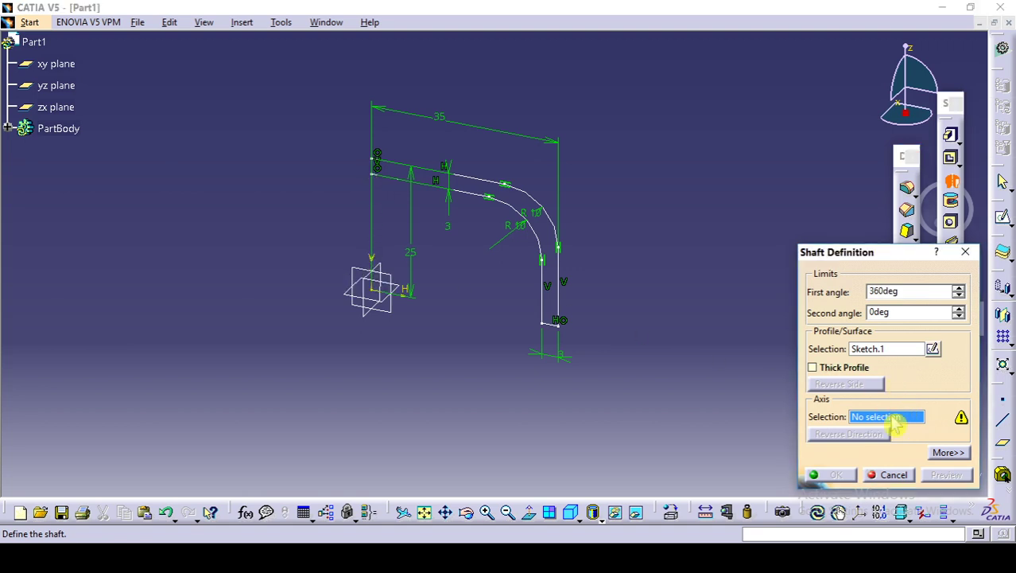
pyautogui.rightClick(898, 425)
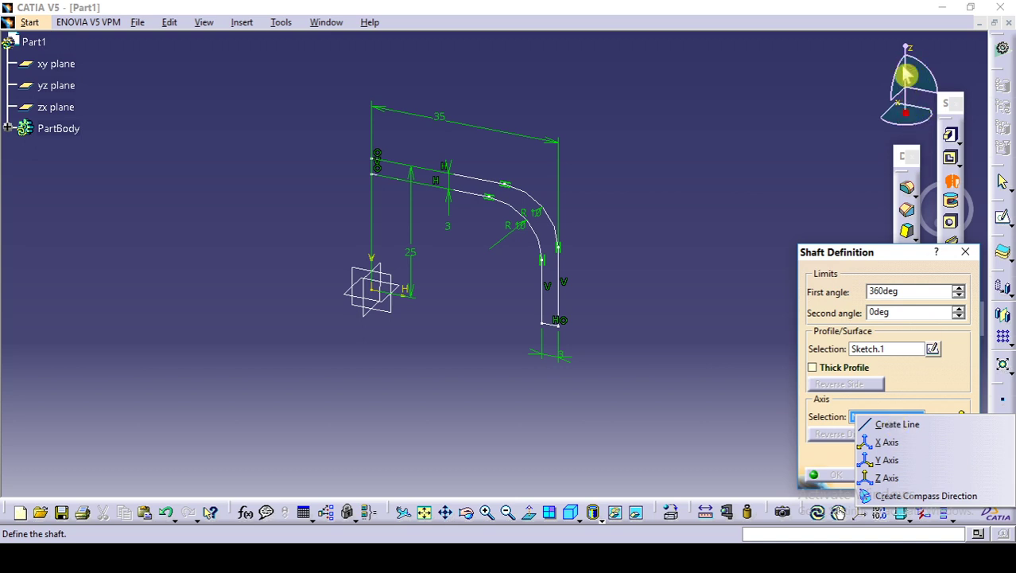
pyautogui.click(890, 477)
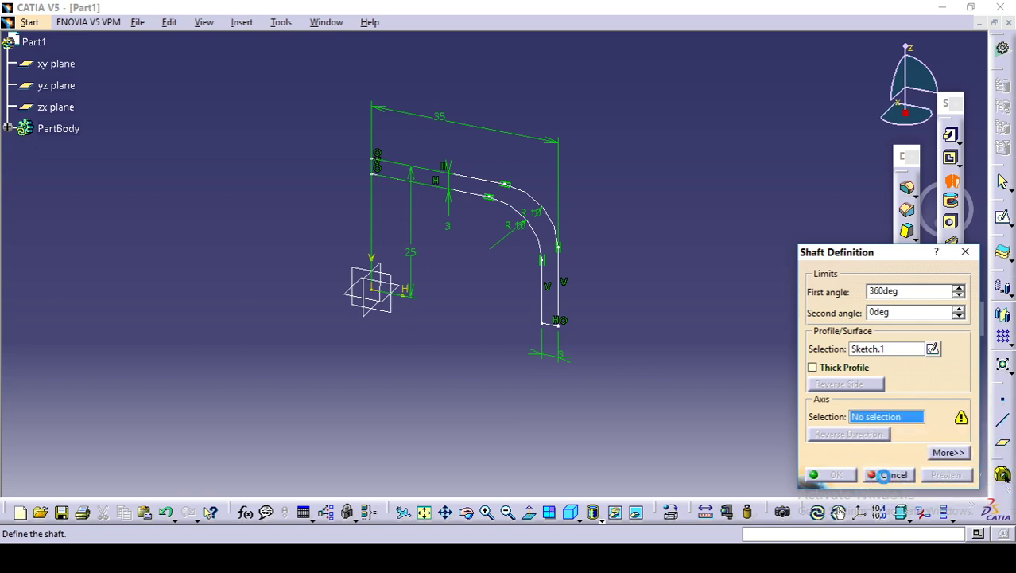
pyautogui.click(827, 474)
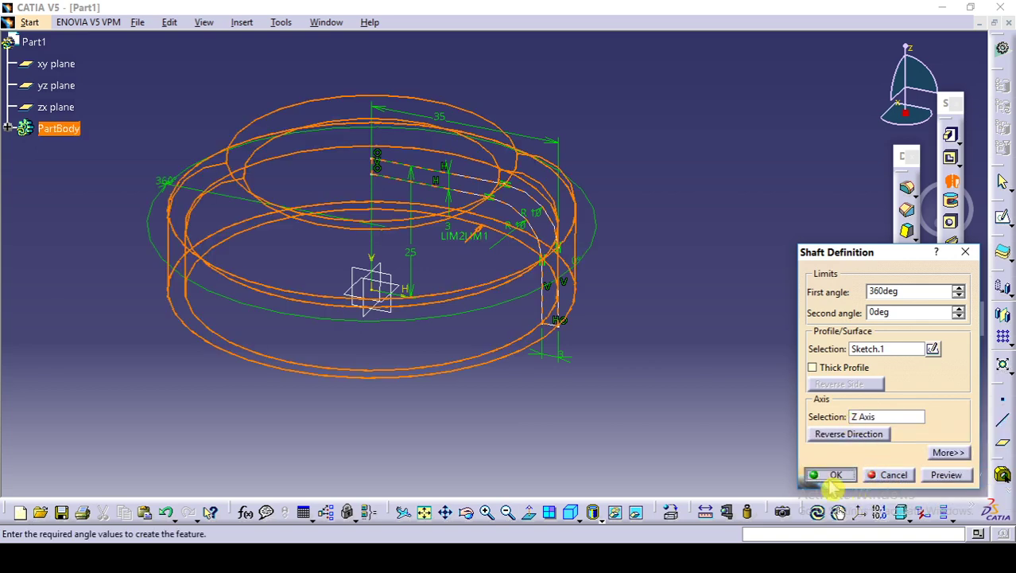
pyautogui.moveTo(647, 379); pyautogui.dragTo(554, 379, button='middle')
# Consult the practice drawing and sketch an origin-centred rectangle about 39 mm tall and 6.3 mm wide on the cover's flat top face.
pyautogui.hotkey('alt', 'Tab')
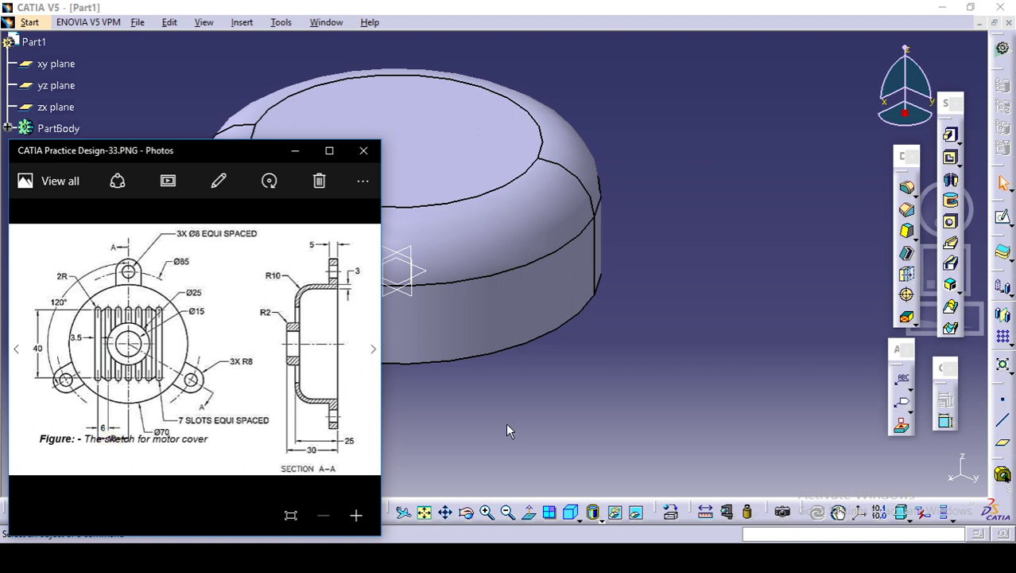
pyautogui.click(530, 416)
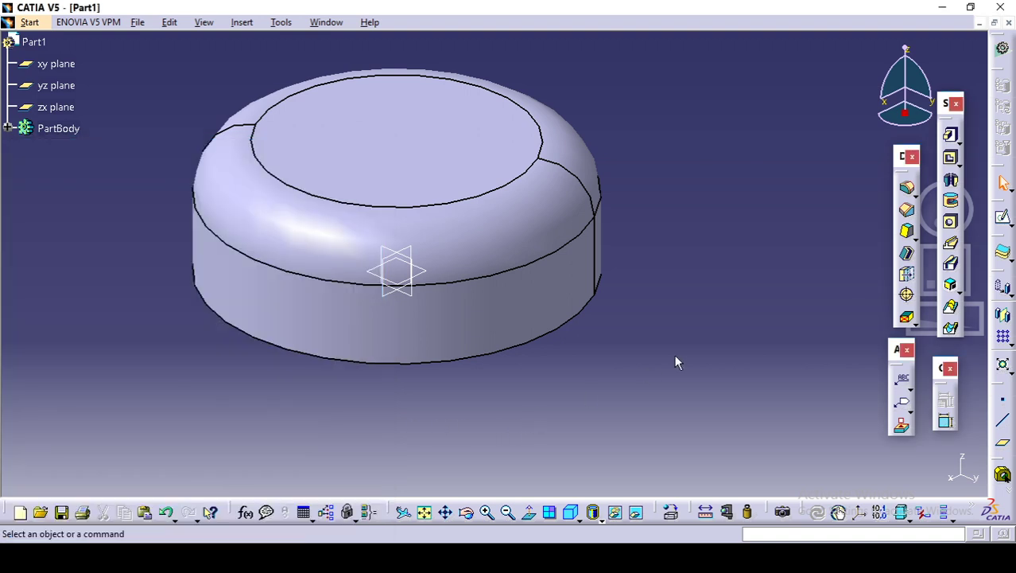
pyautogui.click(1003, 217)
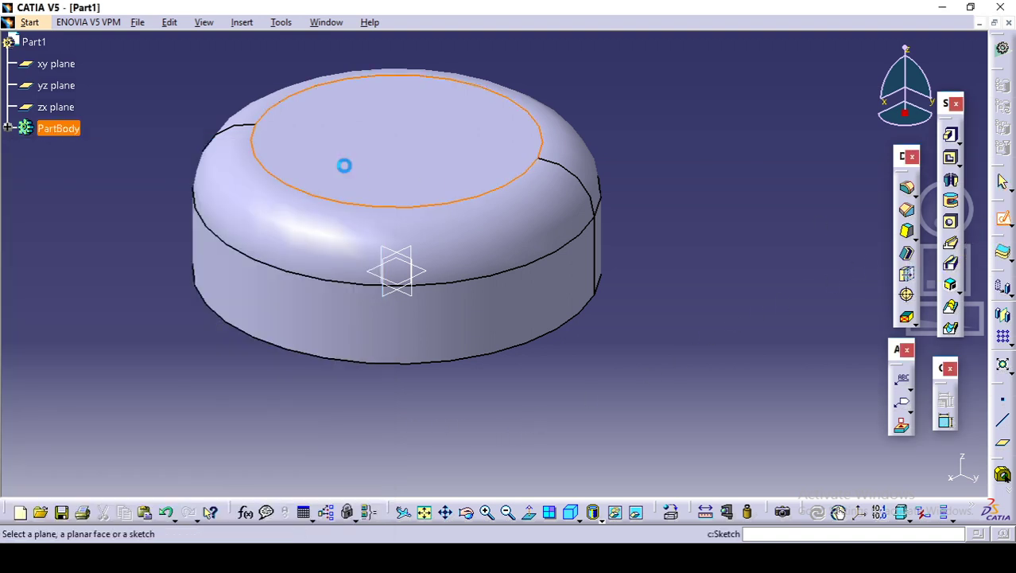
pyautogui.click(345, 165)
pyautogui.moveTo(352, 170)
pyautogui.mouseDown(button='middle')
pyautogui.moveTo(463, 211)
pyautogui.moveTo(514, 156)
pyautogui.moveTo(500, 295)
pyautogui.moveTo(517, 205)
pyautogui.moveTo(517, 255)
pyautogui.moveTo(510, 243)
pyautogui.moveTo(545, 199)
pyautogui.moveTo(708, 181)
pyautogui.mouseUp(button='middle')
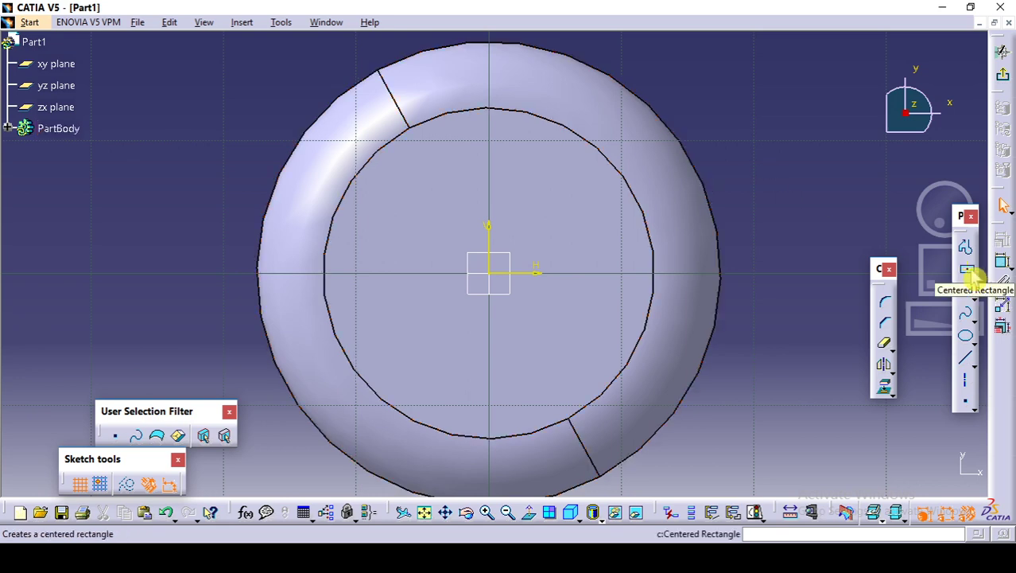
pyautogui.click(969, 271)
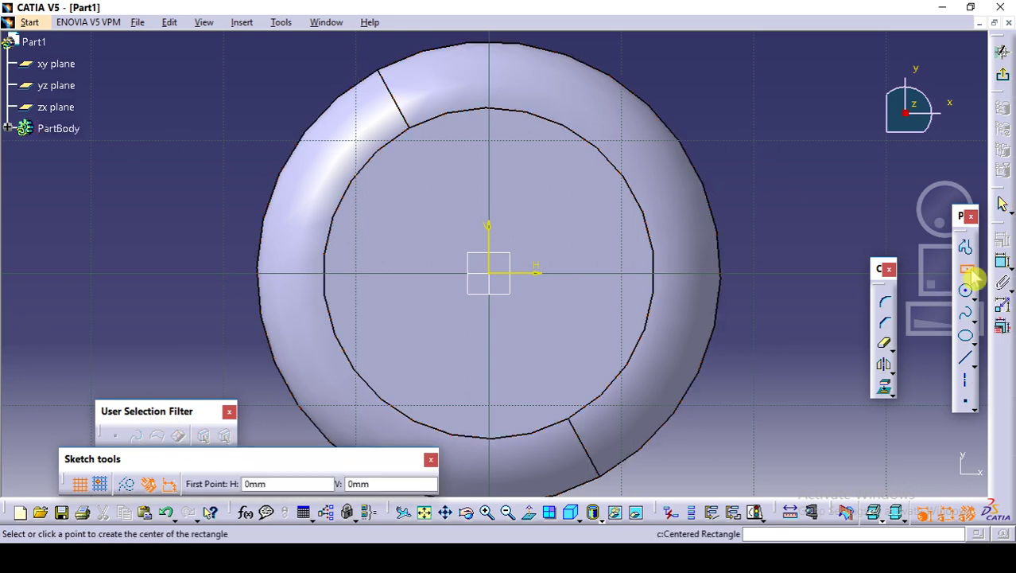
pyautogui.click(492, 275)
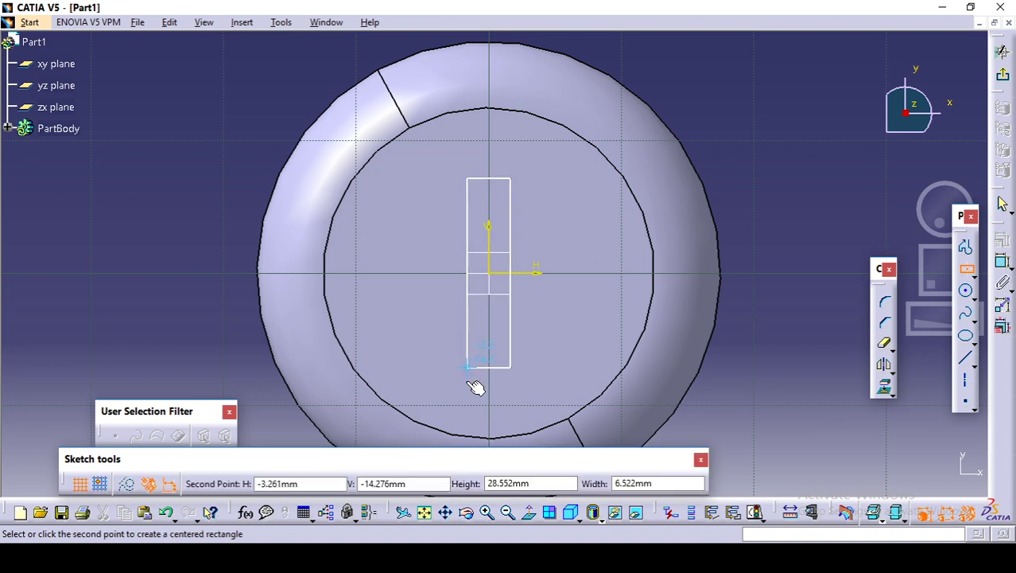
pyautogui.click(824, 225)
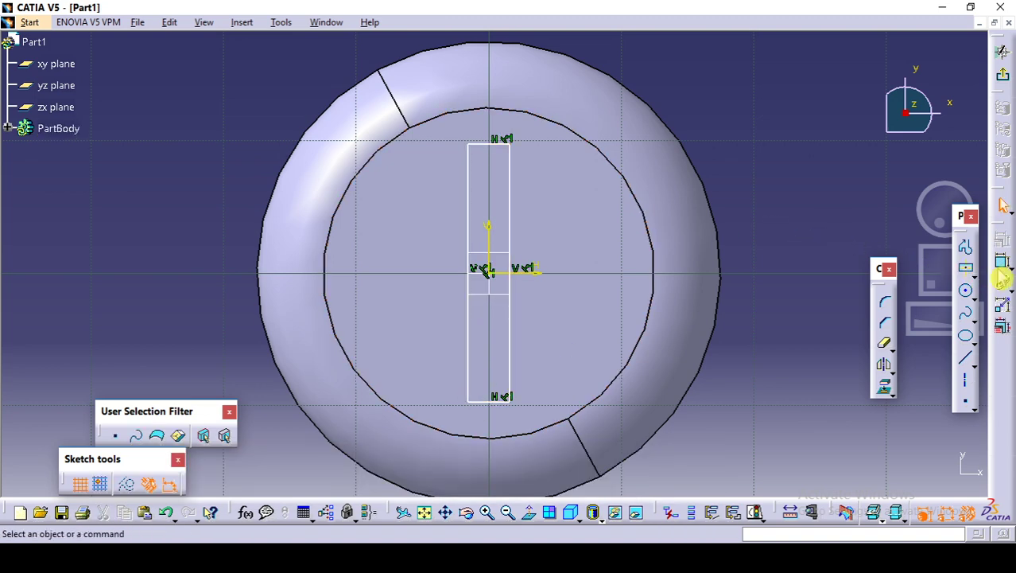
# Dimension the rectangle's height and set it to 40 mm.
pyautogui.click(1004, 271)
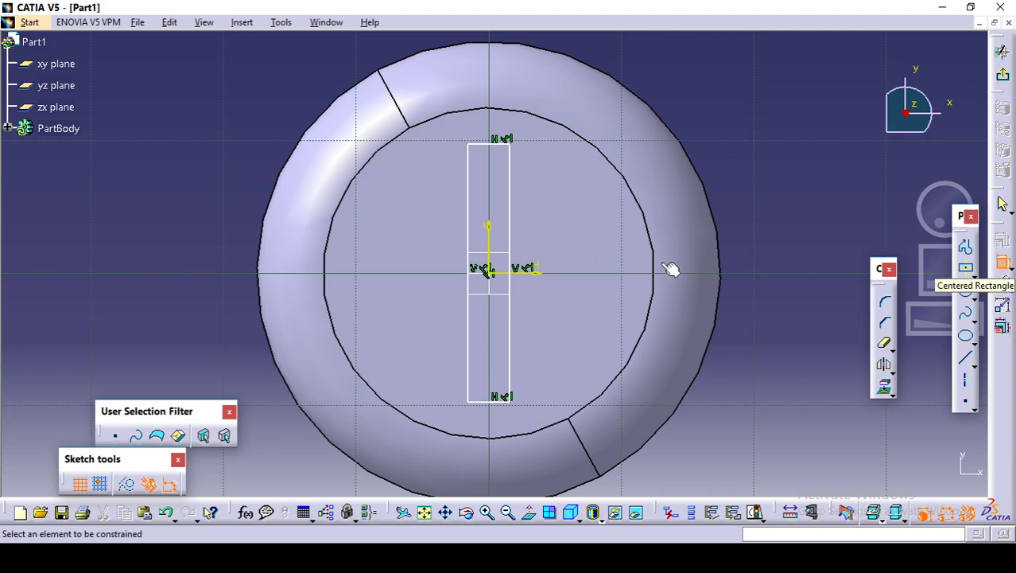
pyautogui.click(476, 234)
pyautogui.click(197, 260)
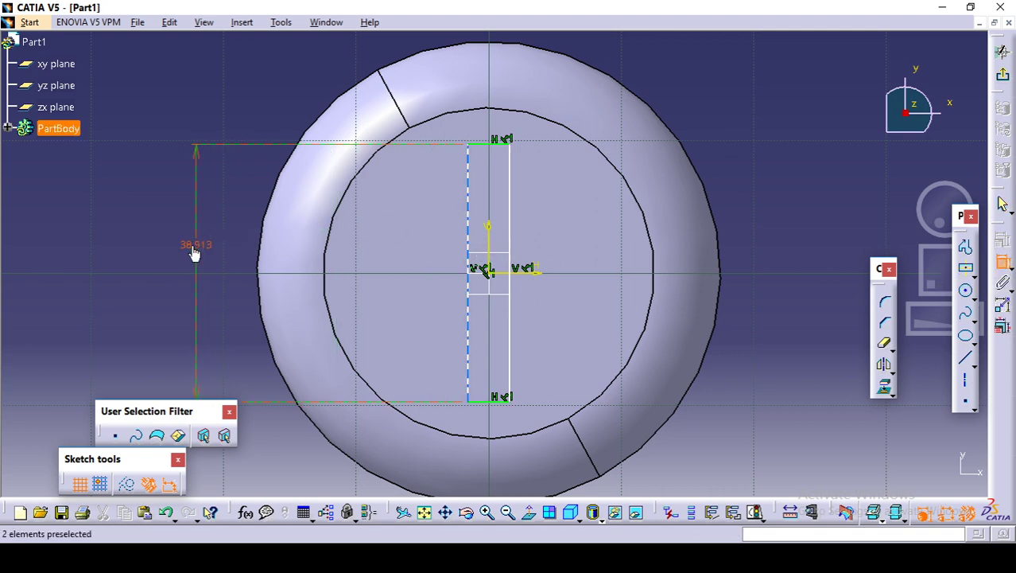
pyautogui.doubleClick(194, 252)
pyautogui.write('4')
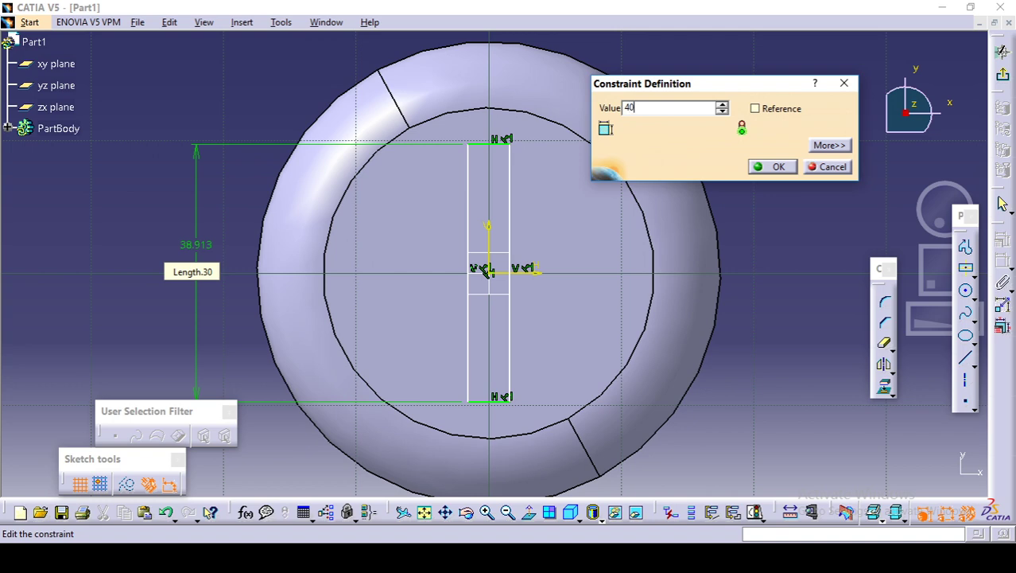
pyautogui.write('0')
pyautogui.press('Return')
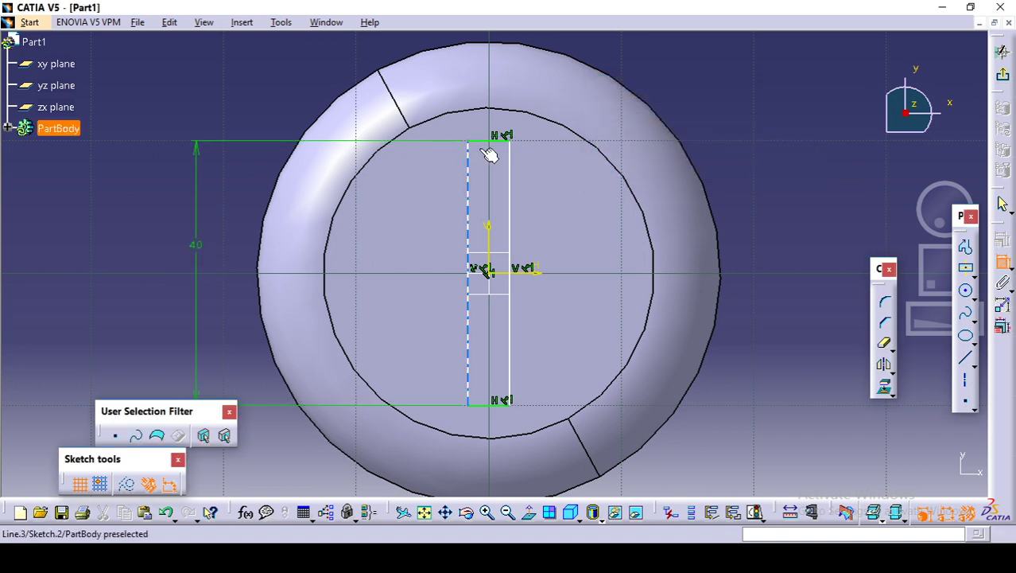
# Dimension the rectangle's width and set it to 3.5 mm.
pyautogui.click(499, 141)
pyautogui.click(763, 113)
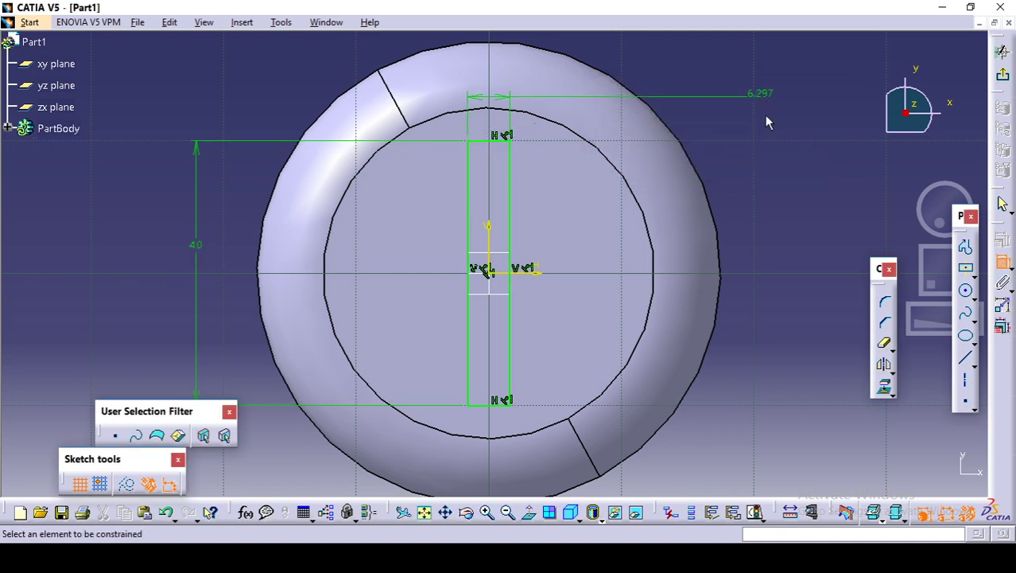
pyautogui.doubleClick(760, 93)
pyautogui.write('3.5')
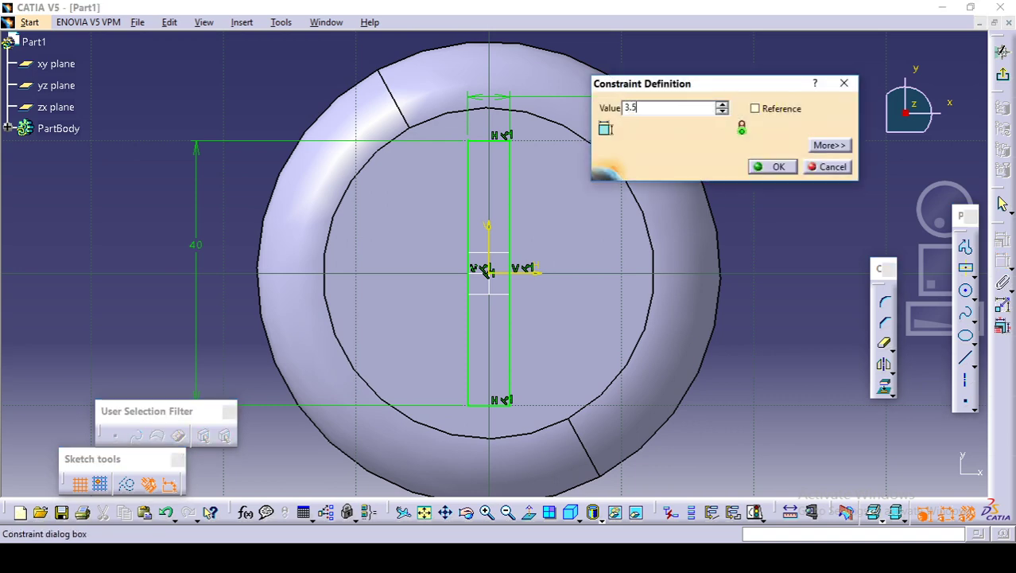
pyautogui.press('Return')
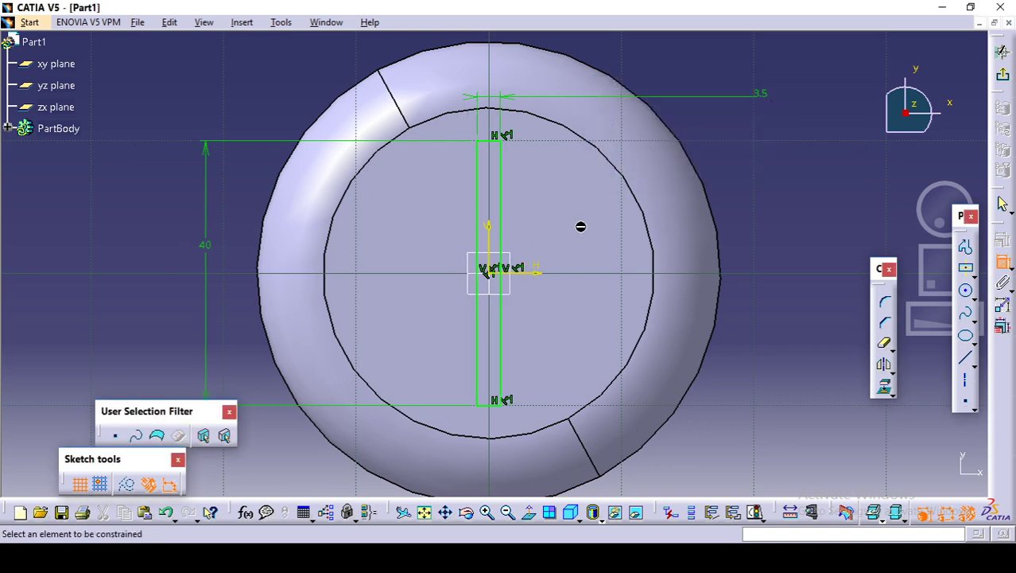
# Draw a 1.75 mm radius circle centred on the midpoint of the rectangle's upper edge, reaching its corner.
pyautogui.moveTo(351, 230)
pyautogui.mouseDown(button='middle')
pyautogui.moveTo(381, 184)
pyautogui.moveTo(413, 177)
pyautogui.moveTo(406, 391)
pyautogui.mouseUp(button='middle')
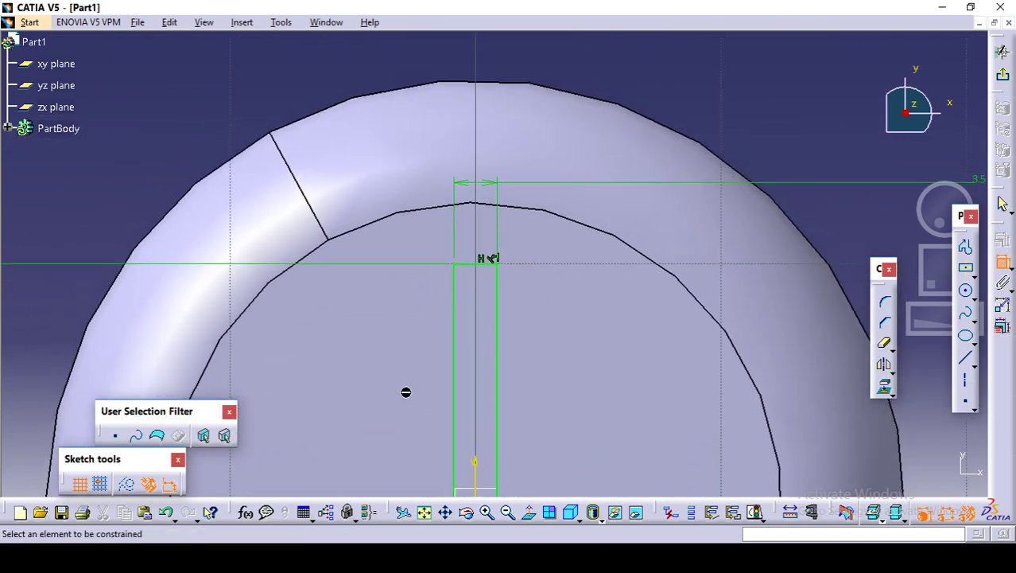
pyautogui.click(967, 292)
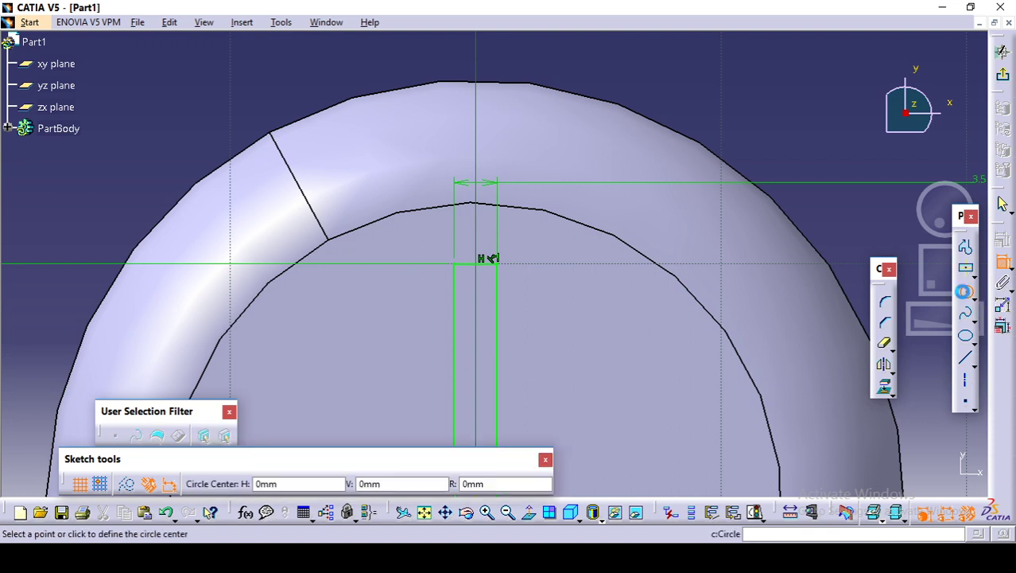
pyautogui.click(475, 259)
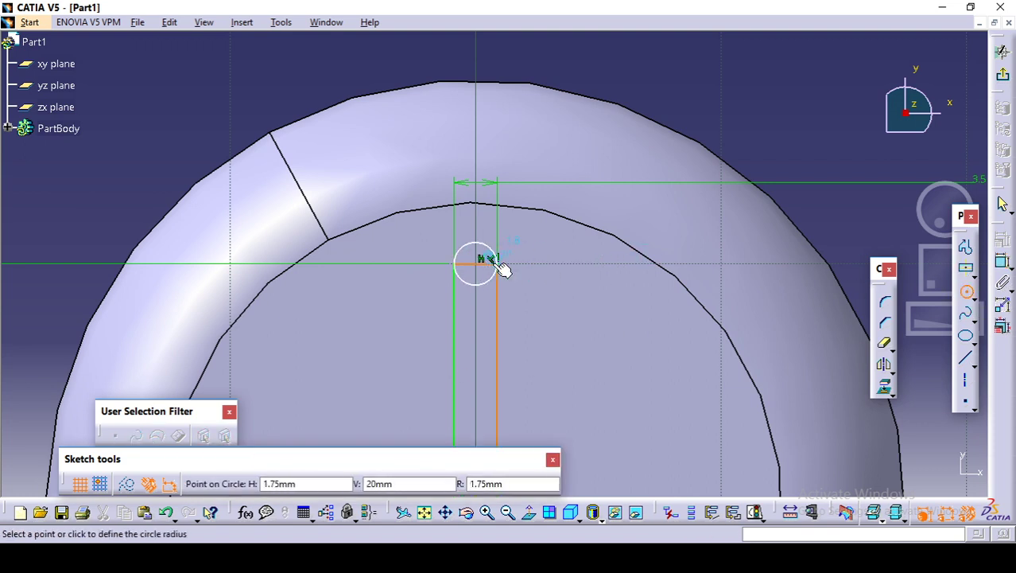
pyautogui.click(497, 262)
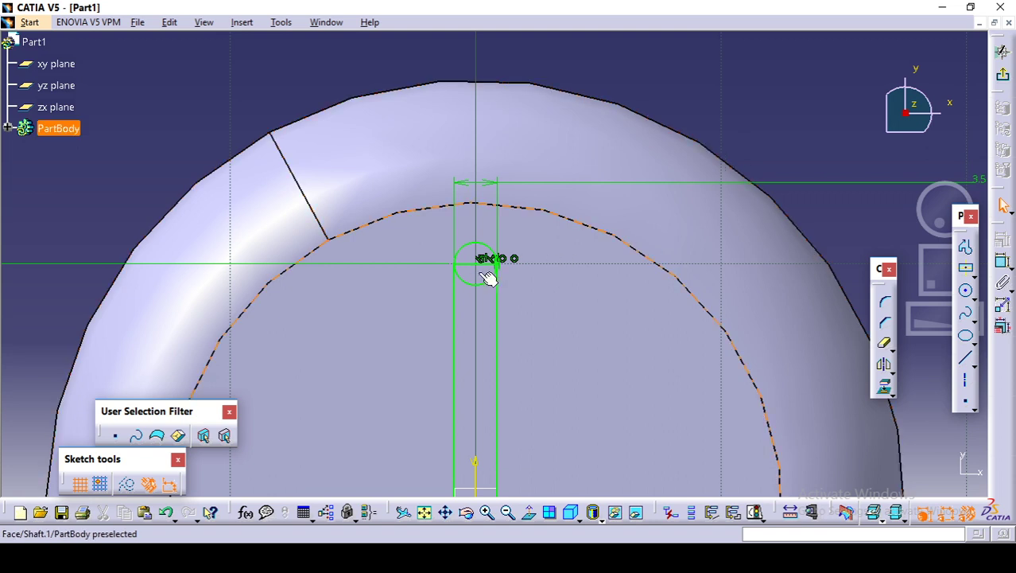
# Quick-trim the rectangle's upper edge and the circle's lower half, converting the length into a distance and accepting the midpoint constraint change.
pyautogui.click(887, 350)
pyautogui.click(481, 267)
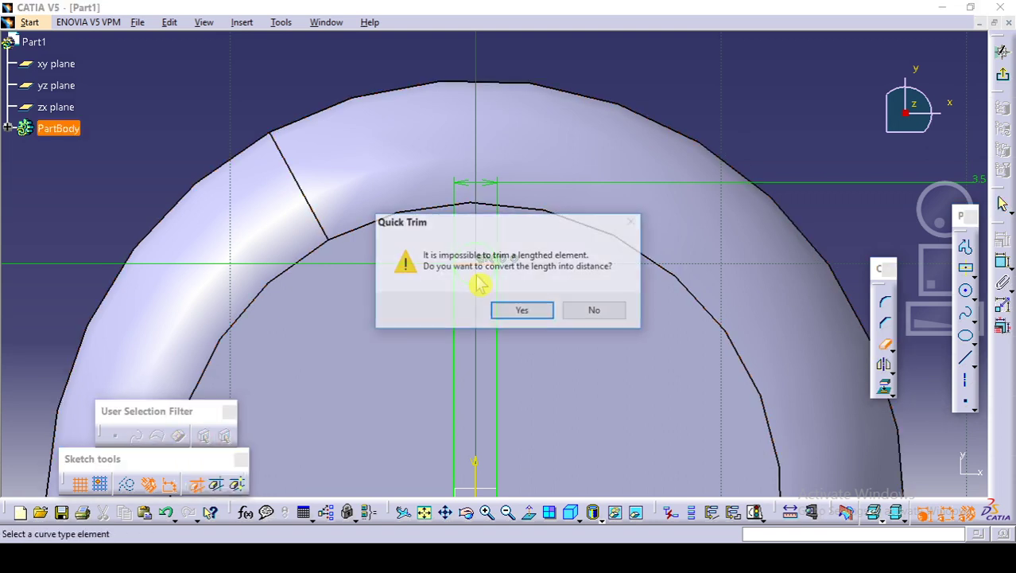
pyautogui.click(519, 311)
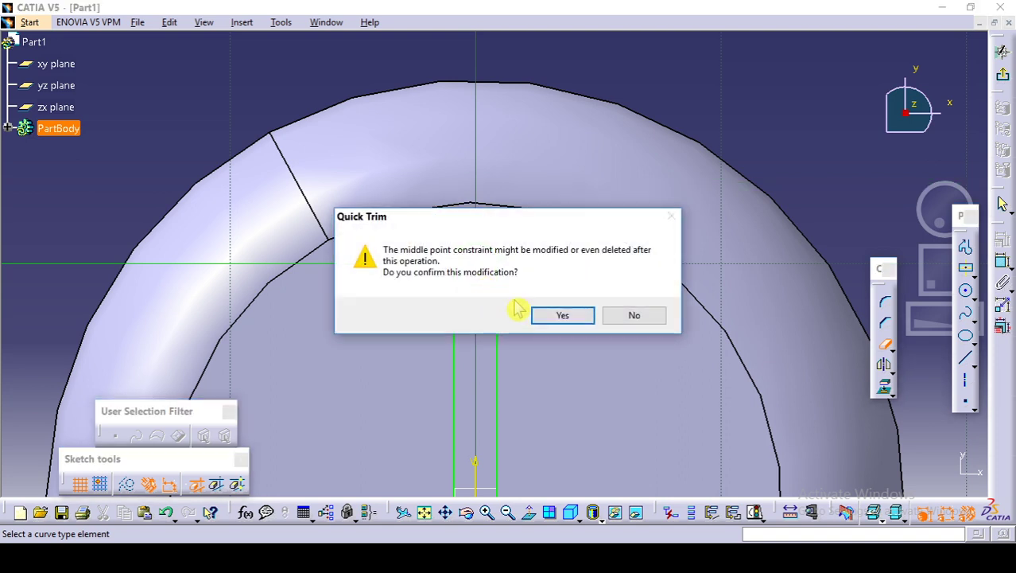
pyautogui.click(544, 317)
pyautogui.click(472, 285)
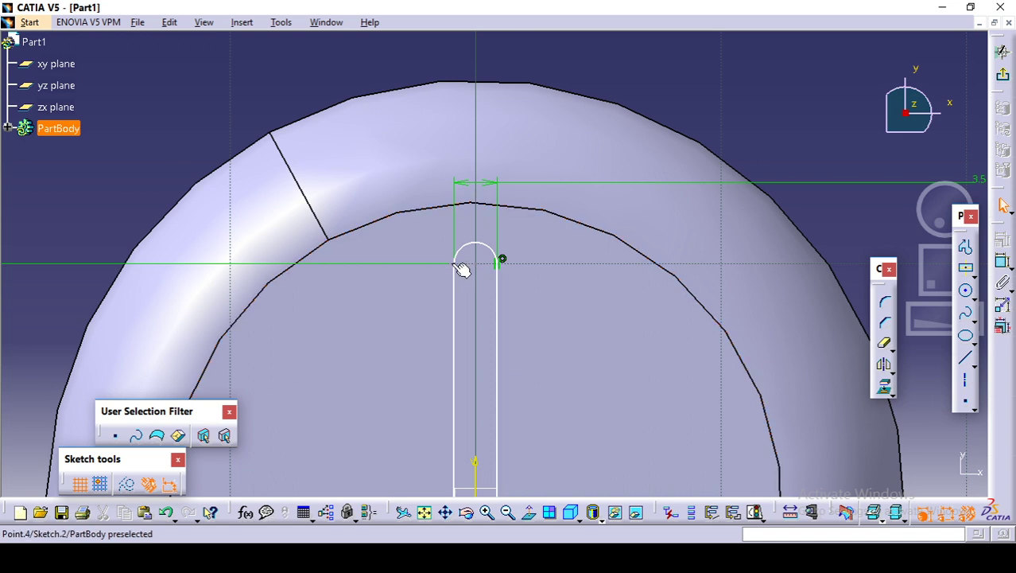
# Constrain the upper arc tangent to the slot's left side line.
pyautogui.keyDown('ctrl'); pyautogui.click(455, 291); pyautogui.keyUp('ctrl')
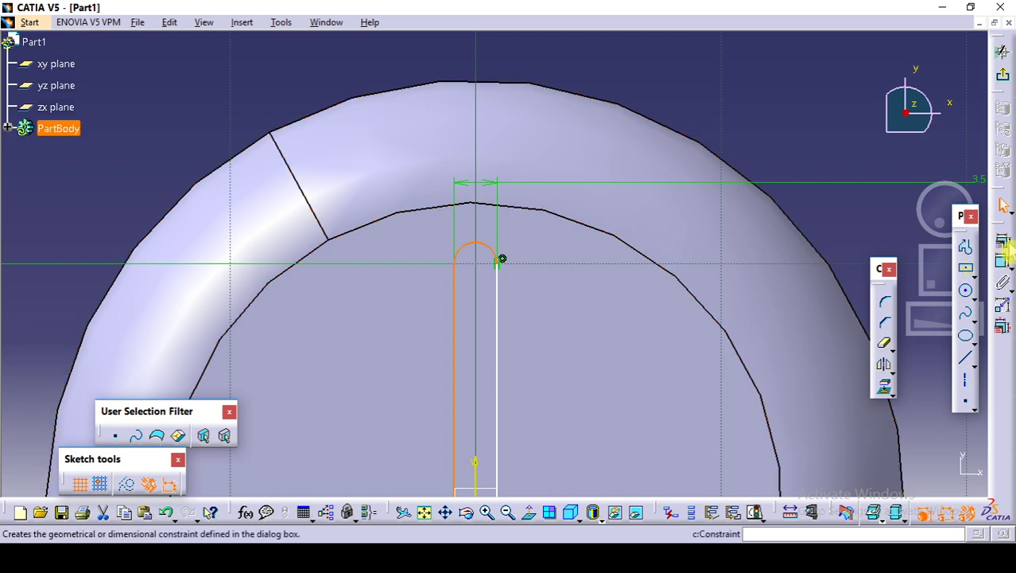
pyautogui.click(1005, 247)
pyautogui.click(929, 365)
pyautogui.click(891, 474)
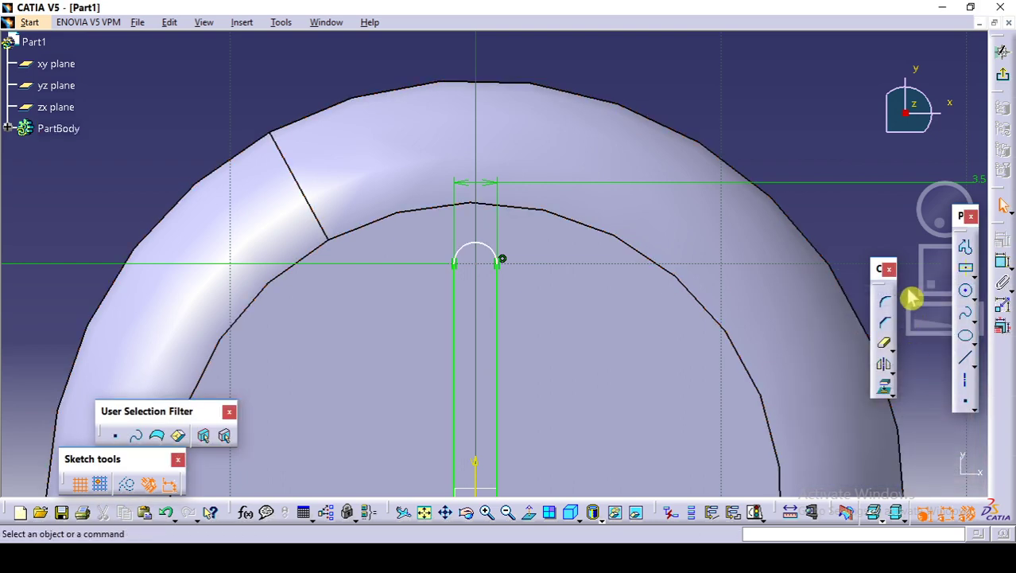
# Add a distance constraint between the slot's upper arc centre and the sketch's horizontal axis.
pyautogui.moveTo(763, 254); pyautogui.dragTo(742, 154, button='middle')
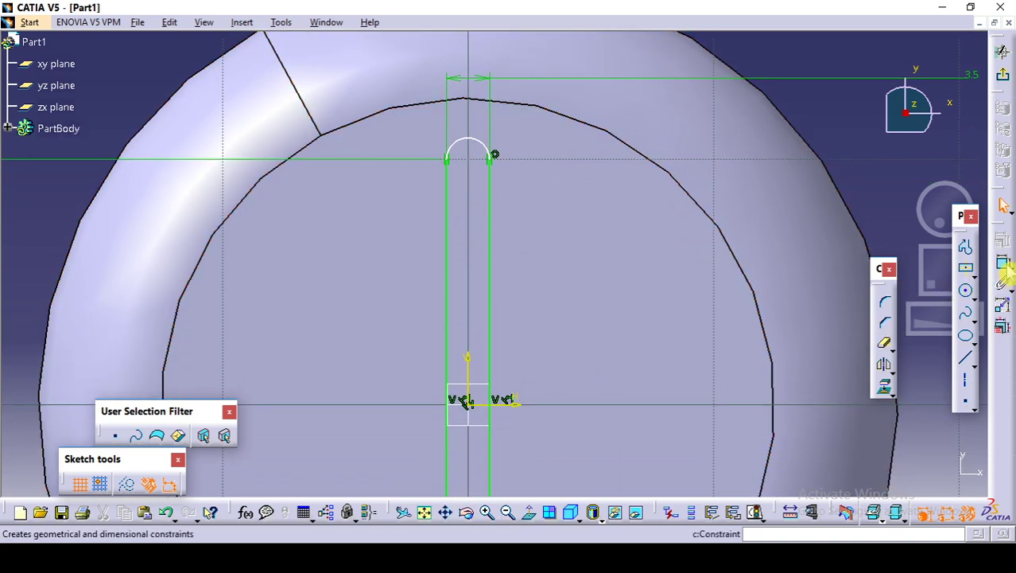
pyautogui.click(1004, 270)
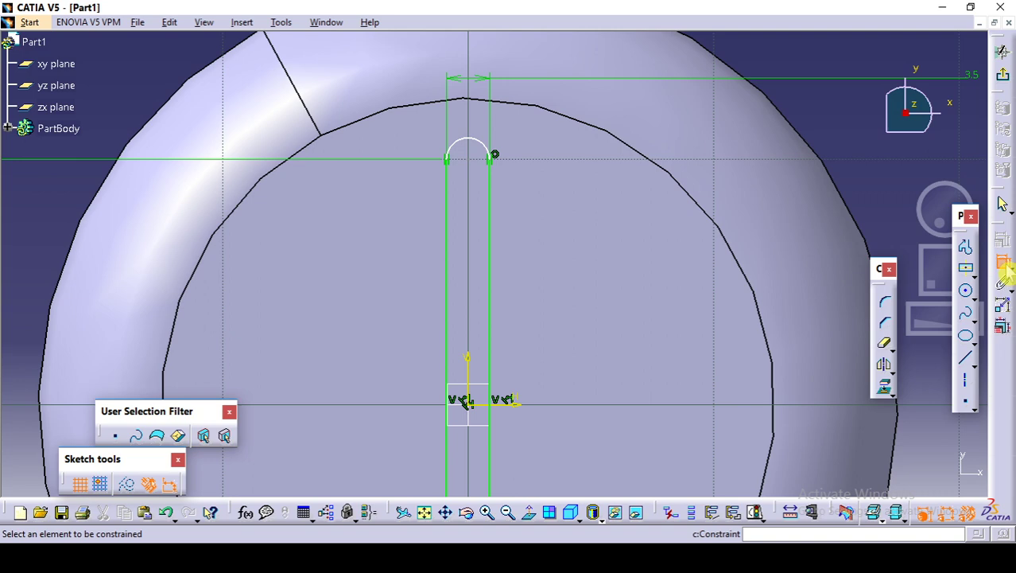
pyautogui.click(478, 163)
pyautogui.click(522, 409)
pyautogui.click(575, 337)
pyautogui.moveTo(586, 330)
pyautogui.mouseDown(button='middle')
pyautogui.moveTo(567, 397)
pyautogui.moveTo(553, 327)
pyautogui.moveTo(585, 468)
pyautogui.moveTo(562, 455)
pyautogui.moveTo(585, 379)
pyautogui.moveTo(614, 295)
pyautogui.moveTo(652, 257)
pyautogui.mouseUp(button='middle')
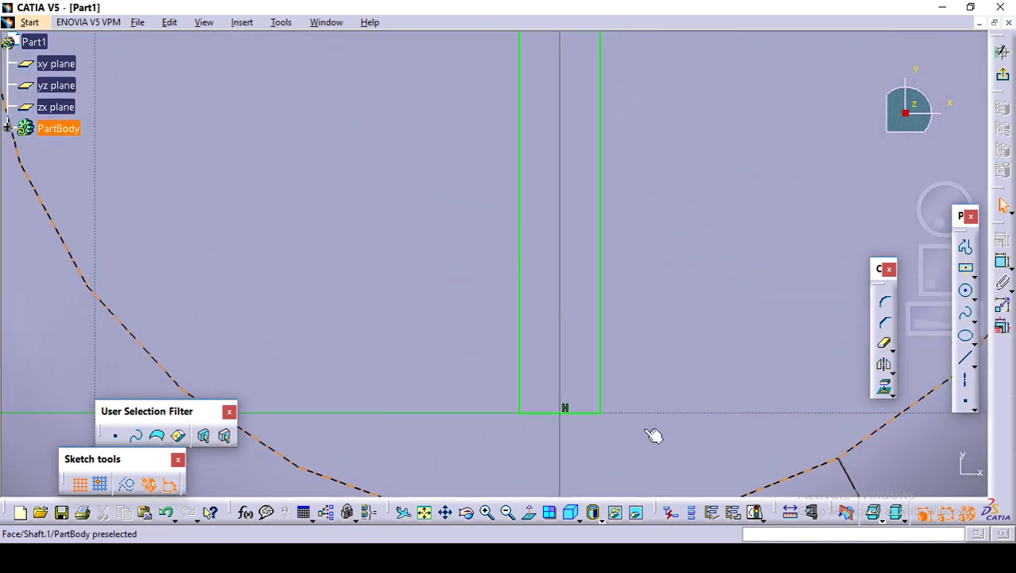
pyautogui.moveTo(653, 435); pyautogui.dragTo(628, 366, button='middle')
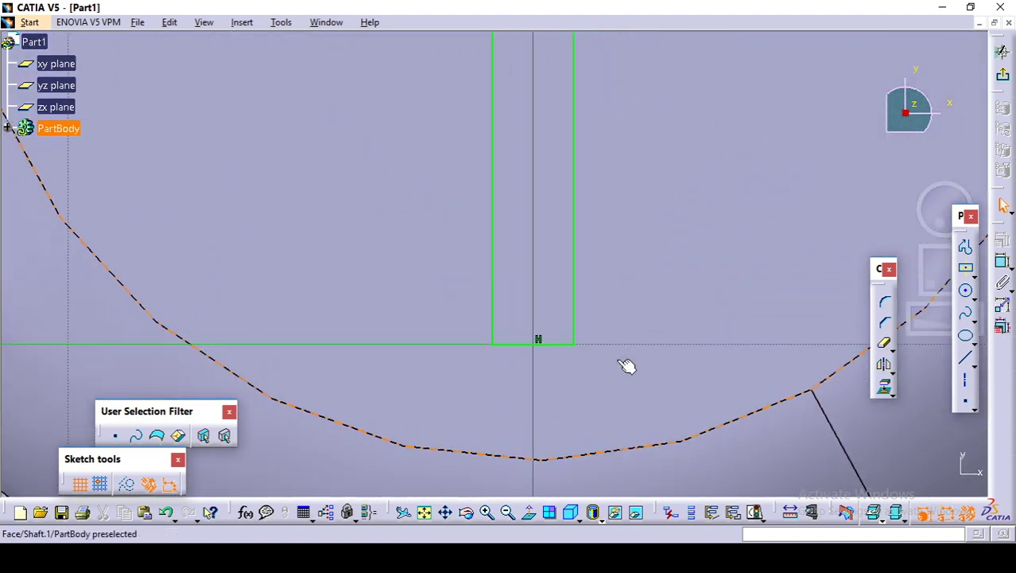
# Draw a circle centred on the midpoint of the slot rectangle's lower edge, reaching that edge's corner.
pyautogui.click(966, 291)
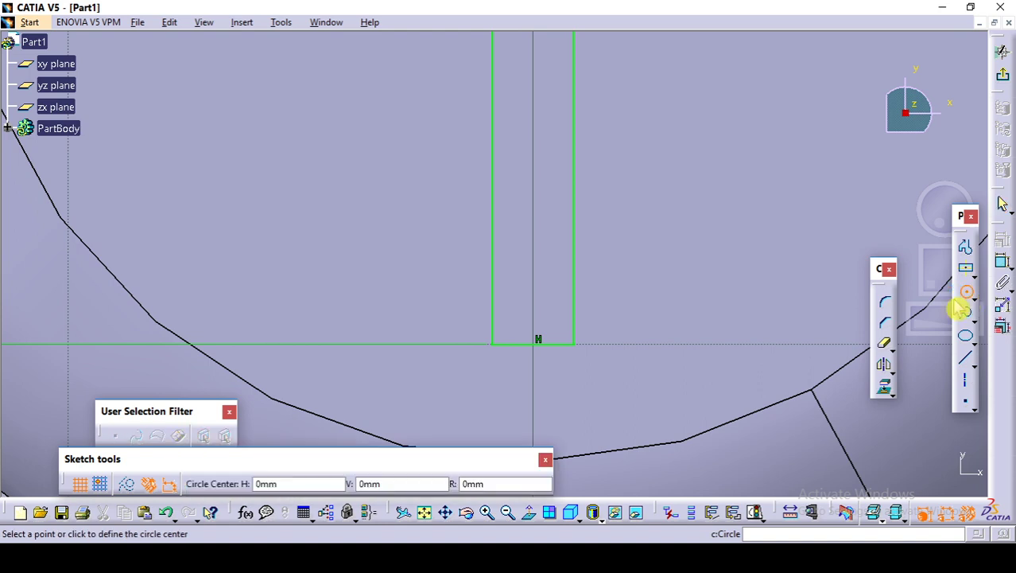
pyautogui.click(539, 344)
pyautogui.click(575, 348)
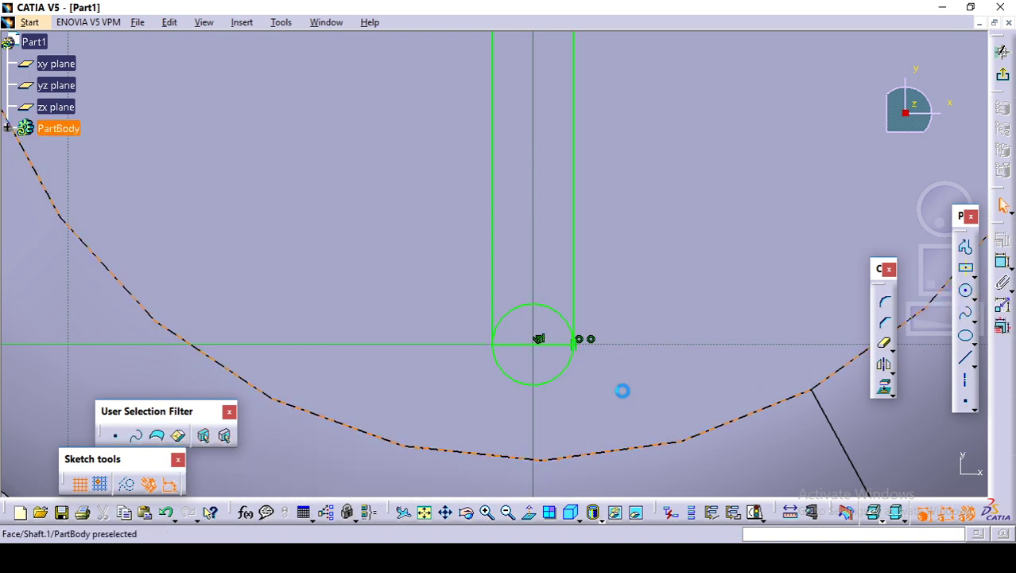
# Quick-trim the lower circle's upper half and the rectangle's lower edge, accepting the midpoint constraint change.
pyautogui.click(886, 347)
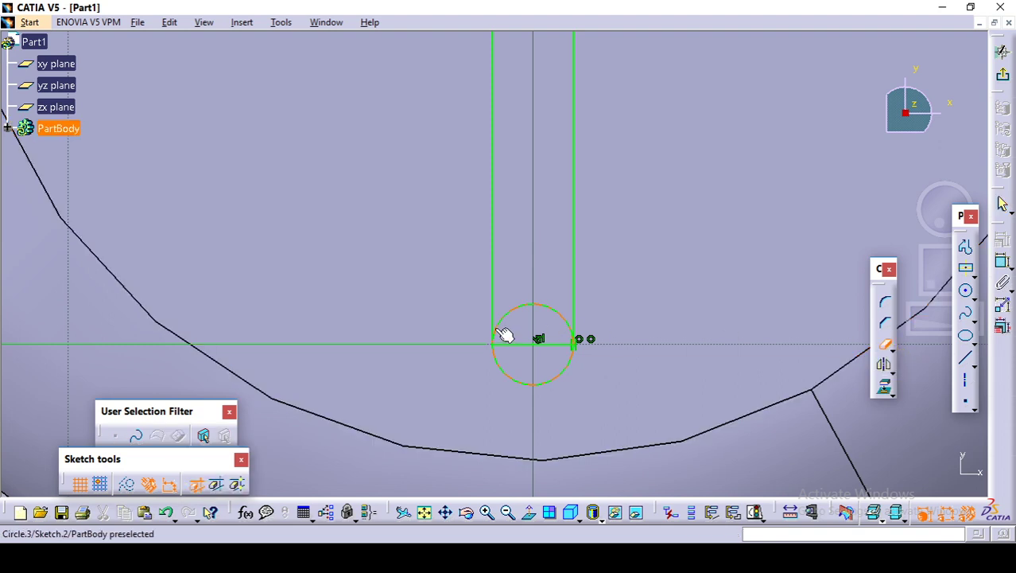
pyautogui.click(522, 310)
pyautogui.click(526, 346)
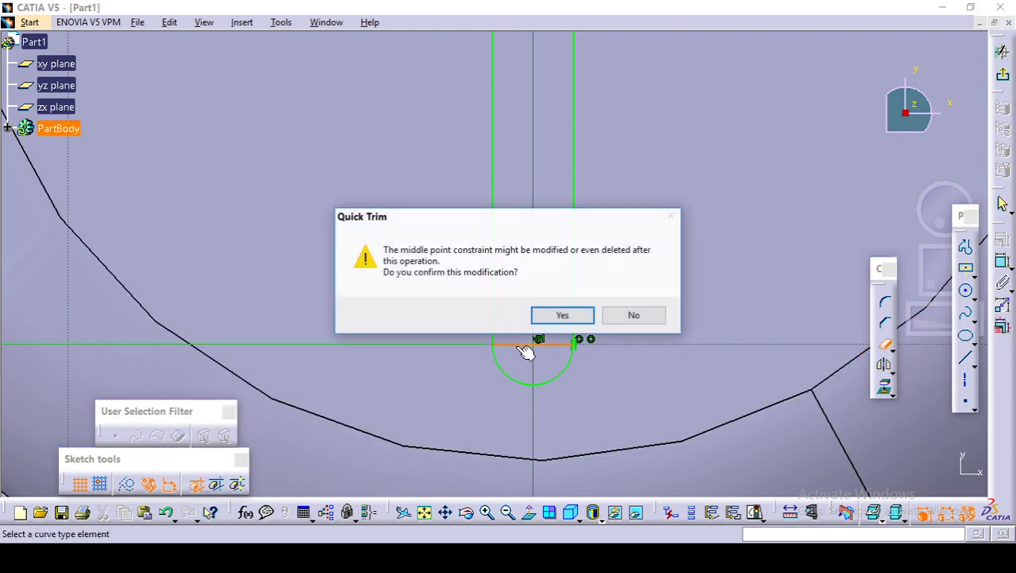
pyautogui.click(562, 316)
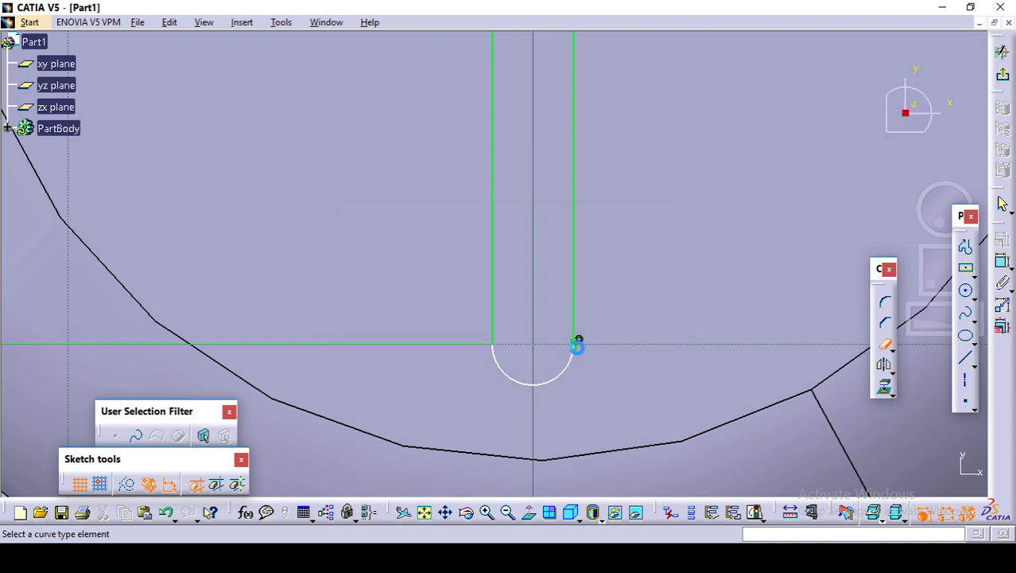
# Constrain the lower arc tangent to the slot's left side line.
pyautogui.click(509, 375)
pyautogui.keyDown('ctrl'); pyautogui.click(497, 312); pyautogui.keyUp('ctrl')
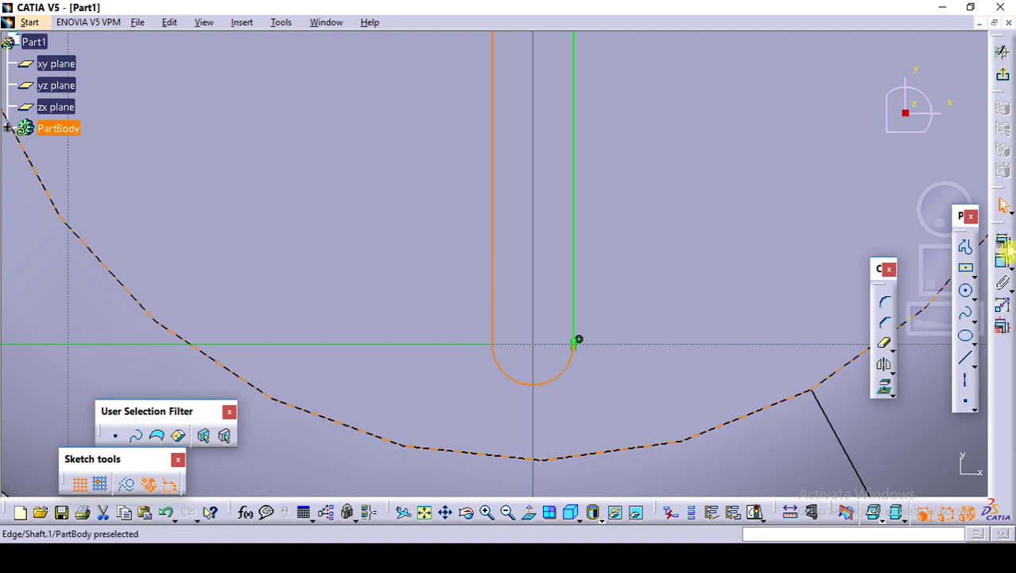
pyautogui.click(1001, 241)
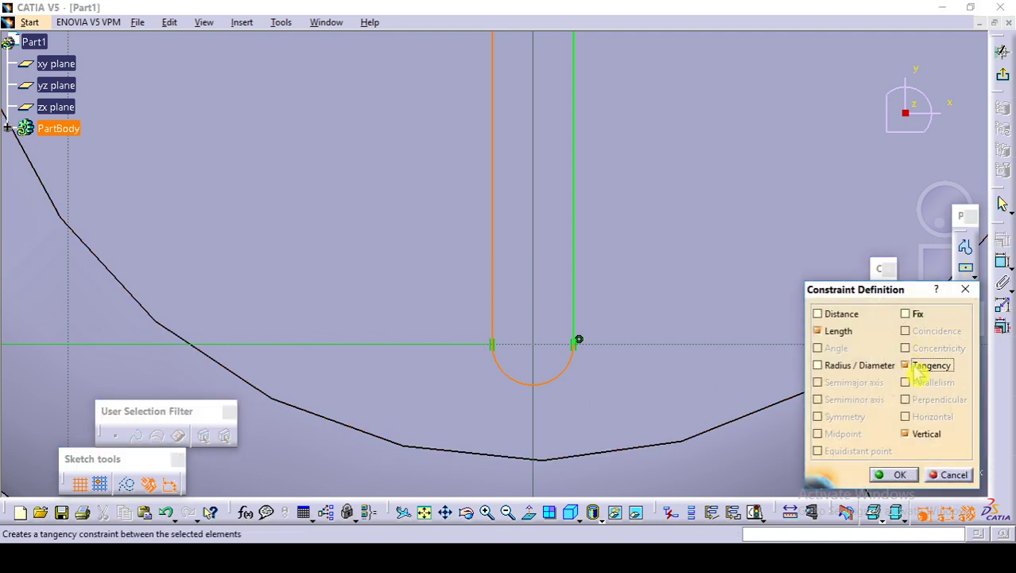
pyautogui.click(889, 475)
# Add a distance constraint between the slot's lower arc centre and the sketch's horizontal axis.
pyautogui.moveTo(596, 356)
pyautogui.mouseDown(button='middle')
pyautogui.moveTo(587, 397)
pyautogui.moveTo(624, 331)
pyautogui.moveTo(621, 394)
pyautogui.mouseUp(button='middle')
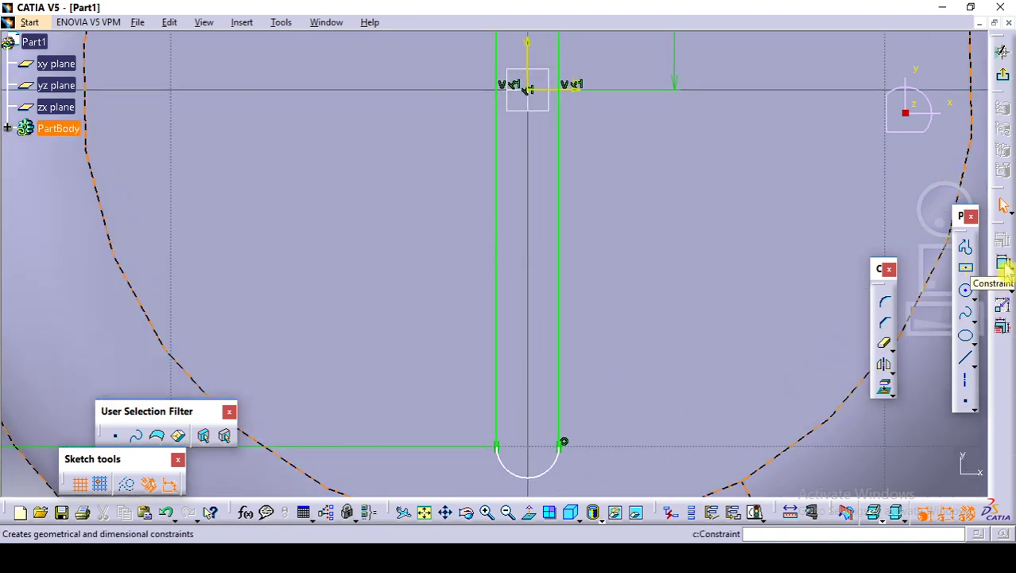
pyautogui.click(1004, 267)
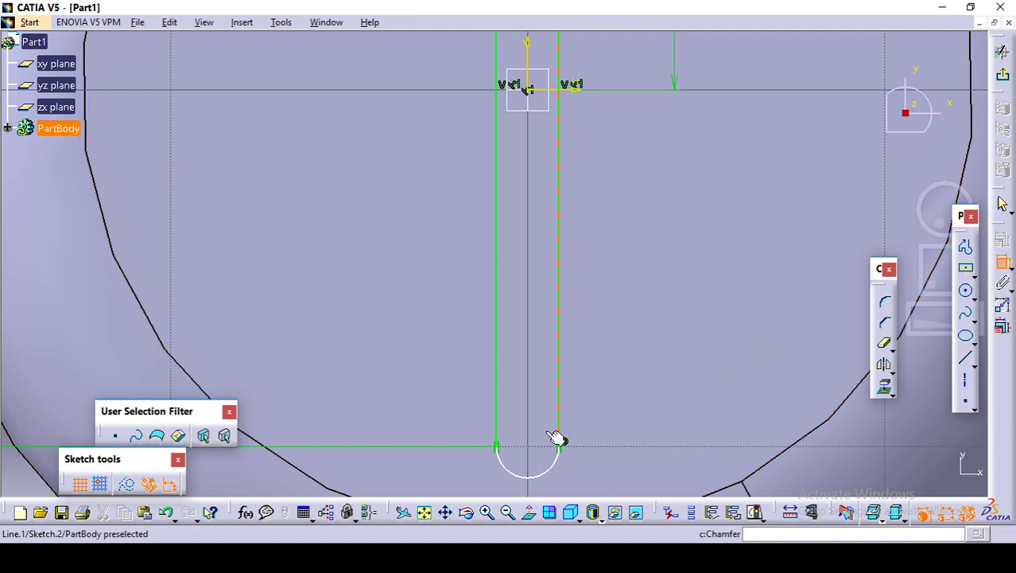
pyautogui.click(526, 446)
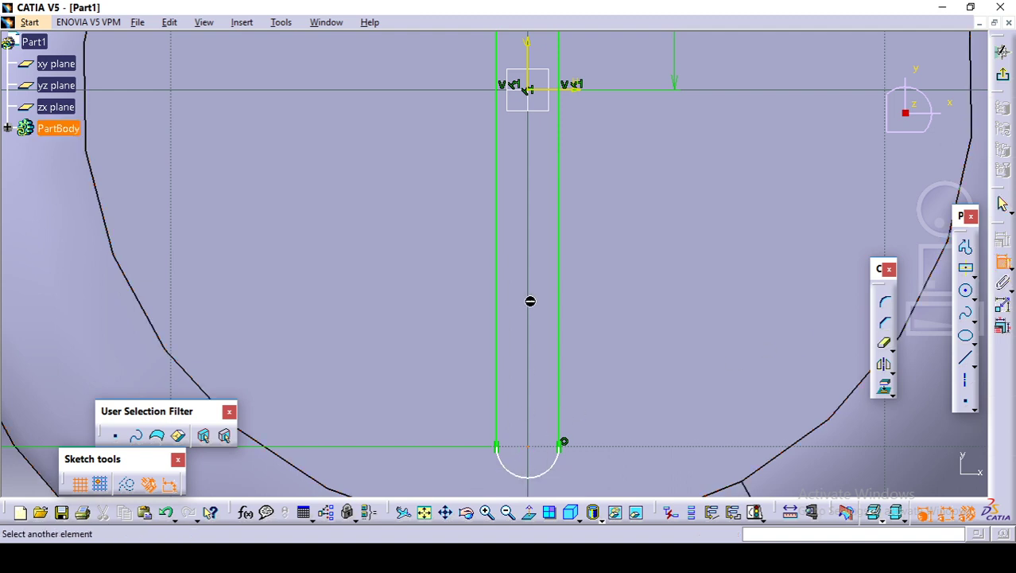
pyautogui.click(567, 93)
pyautogui.click(639, 229)
# Exit the slot sketch and cut it into the cover's top as a pocket 20 mm deep.
pyautogui.middleClick(628, 252)
pyautogui.moveTo(628, 253)
pyautogui.mouseDown(button='middle')
pyautogui.moveTo(618, 318)
pyautogui.moveTo(897, 77)
pyautogui.mouseUp(button='middle')
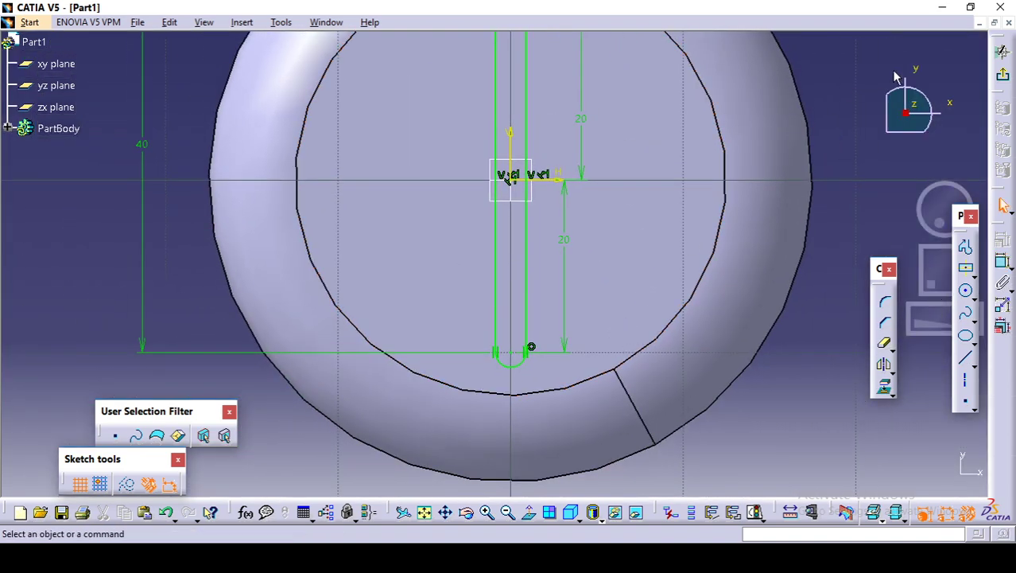
pyautogui.click(1003, 74)
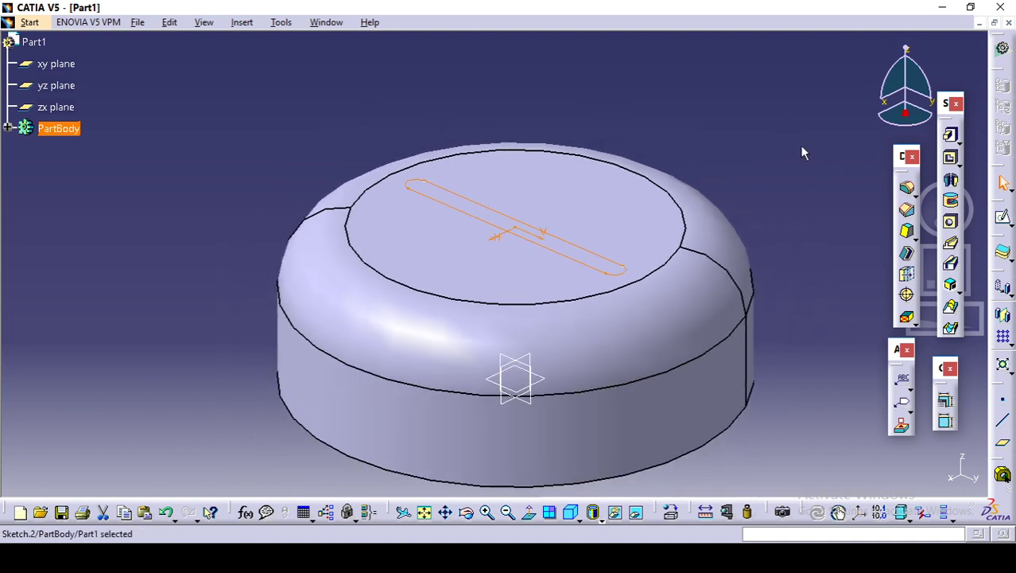
pyautogui.click(952, 161)
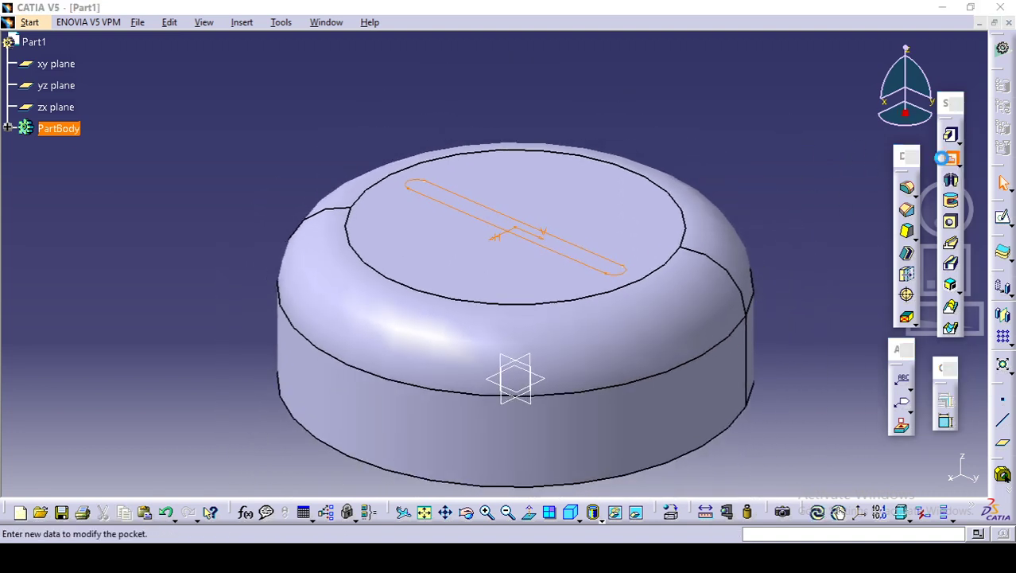
pyautogui.click(139, 331)
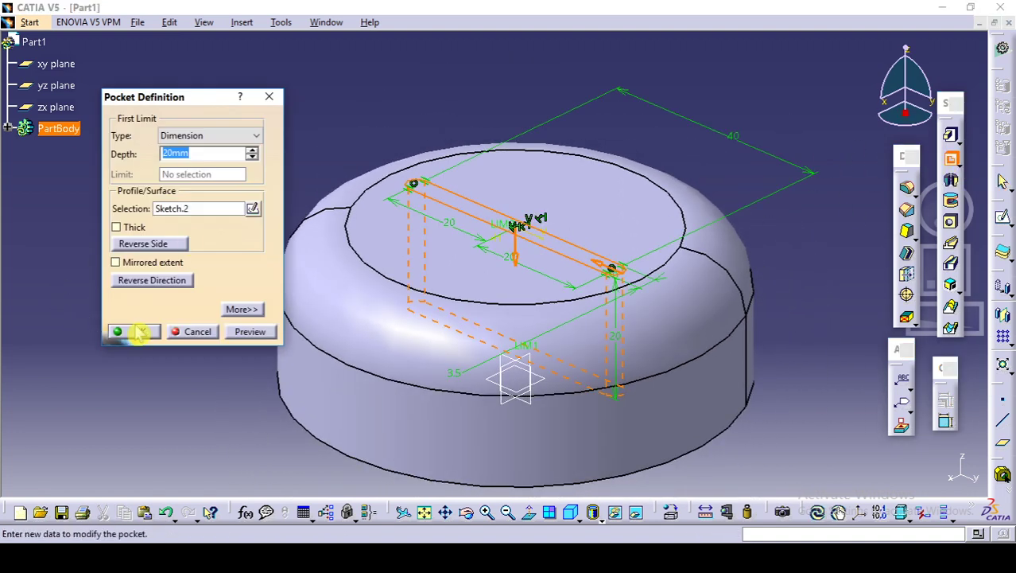
# Create a rectangular pattern of the slot pocket with 4 instances at the drawing's 6 mm spacing, using the top face as reference and reversing the direction.
pyautogui.moveTo(489, 242); pyautogui.dragTo(415, 293, button='middle')
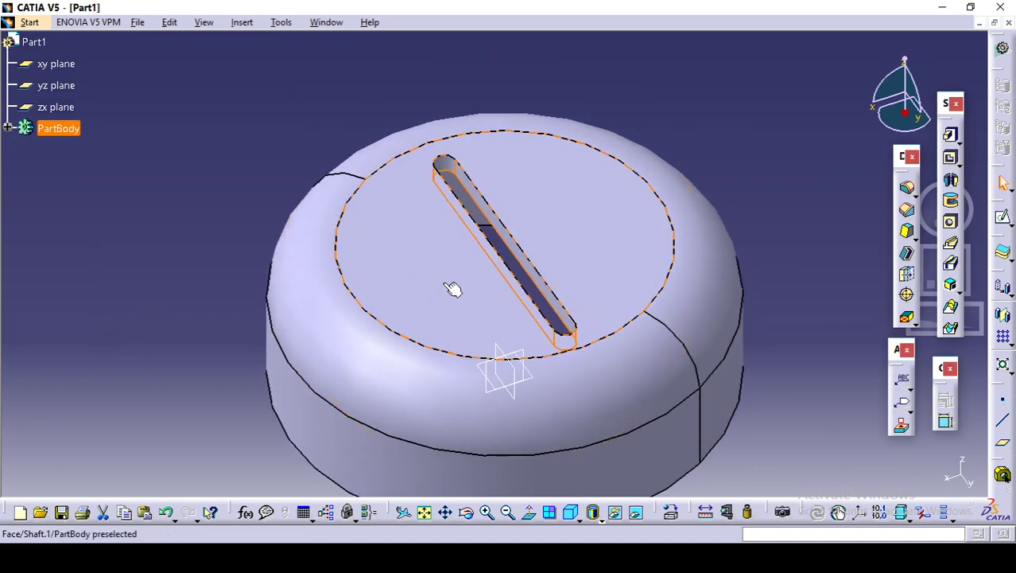
pyautogui.click(1005, 339)
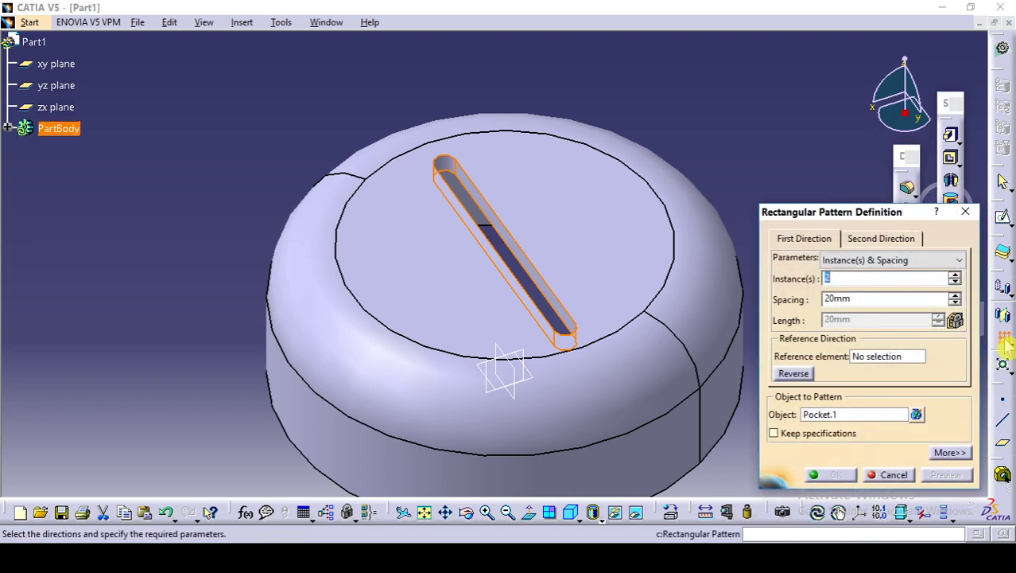
pyautogui.click(891, 356)
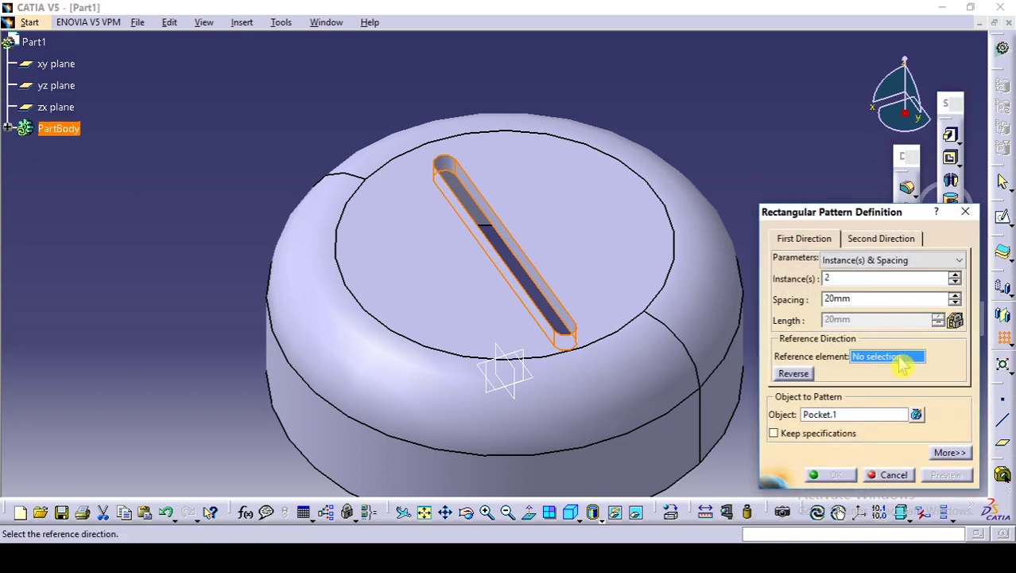
pyautogui.click(605, 261)
pyautogui.doubleClick(860, 277)
pyautogui.write('4')
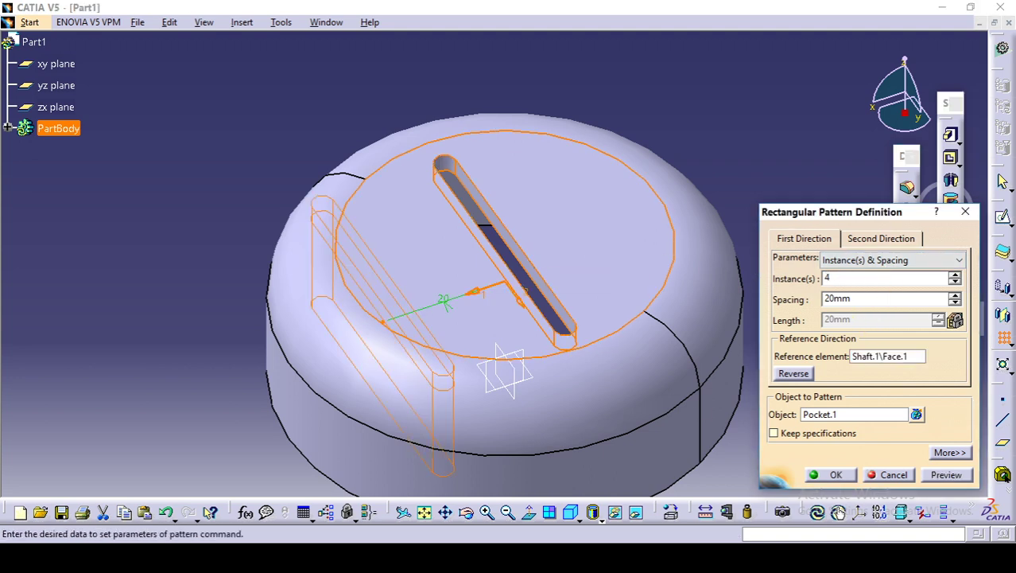
pyautogui.hotkey('alt', 'Tab')
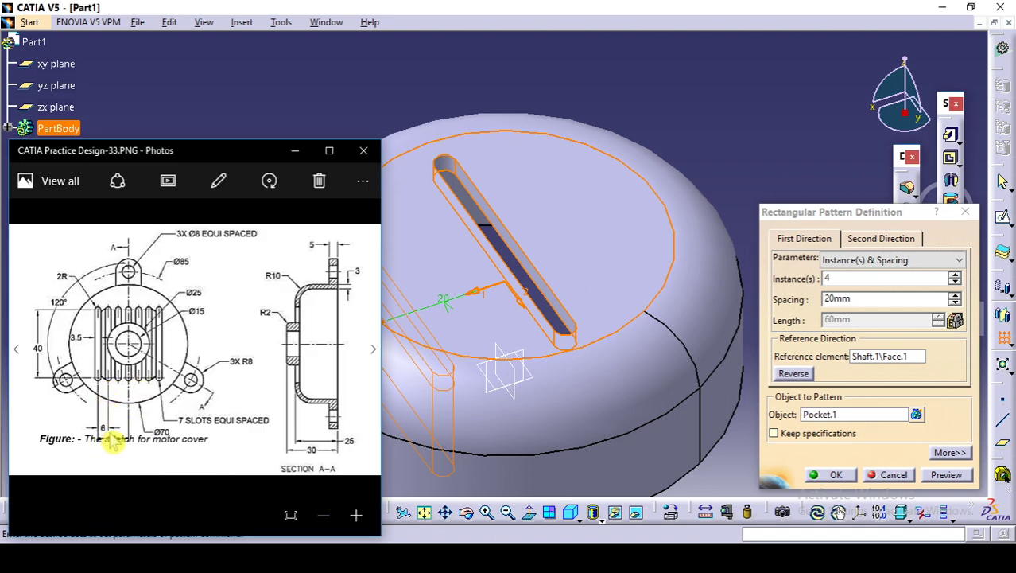
pyautogui.click(892, 304)
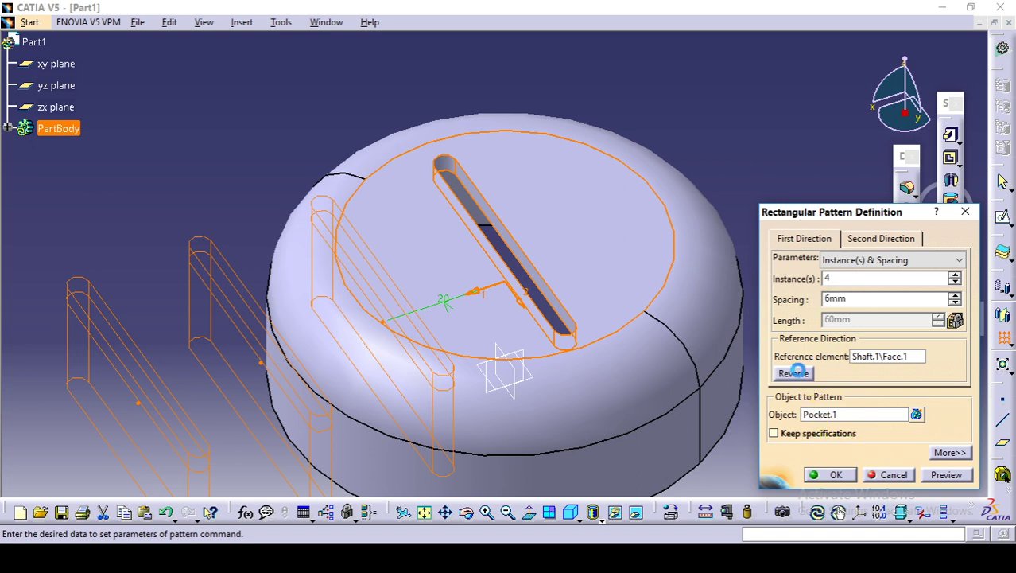
pyautogui.click(826, 474)
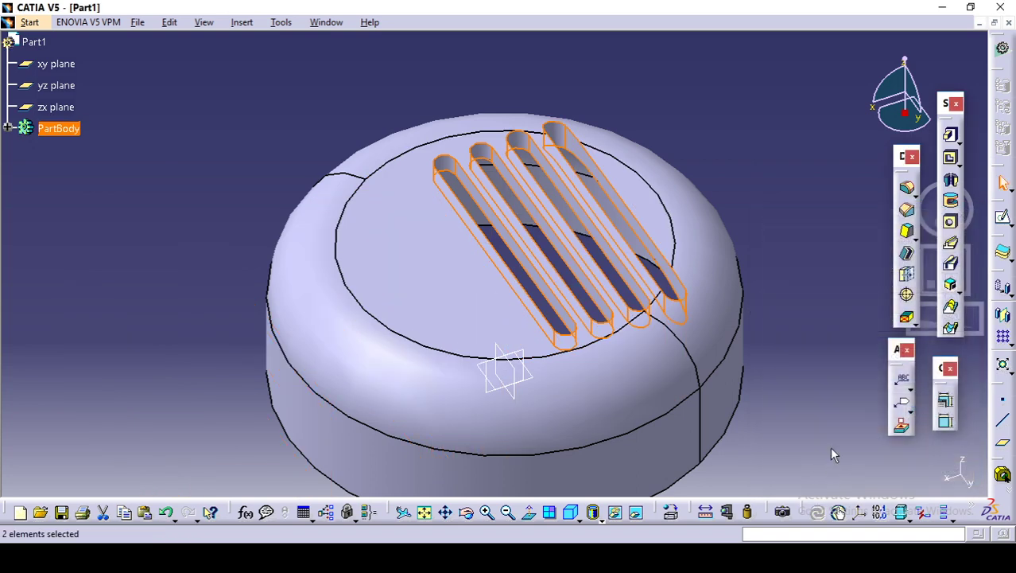
# Pattern the original slot pocket again towards the uncut side of the top face, with 4 instances spaced 6 mm apart.
pyautogui.click(842, 330)
pyautogui.moveTo(841, 329); pyautogui.dragTo(767, 308, button='middle')
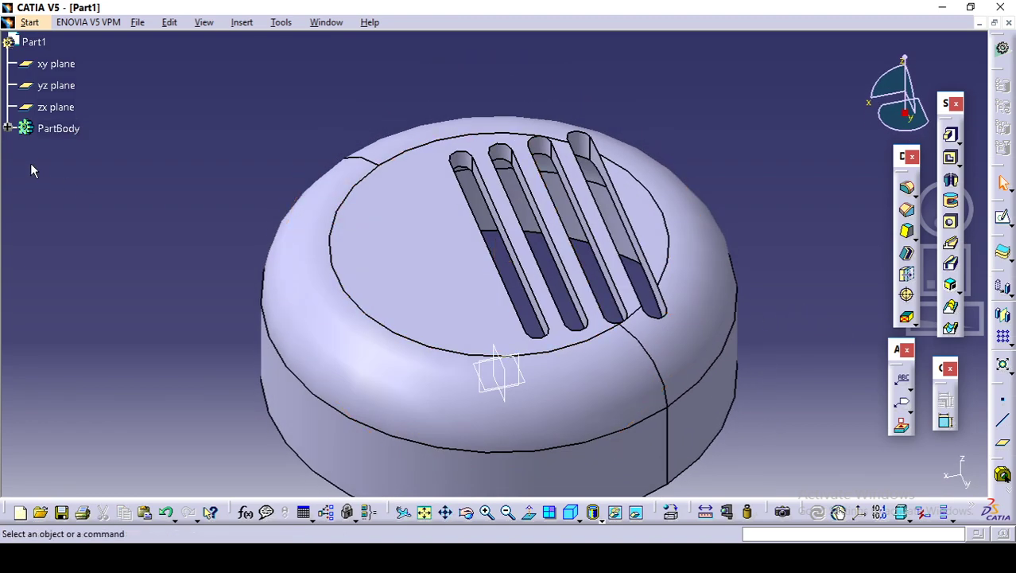
pyautogui.click(8, 128)
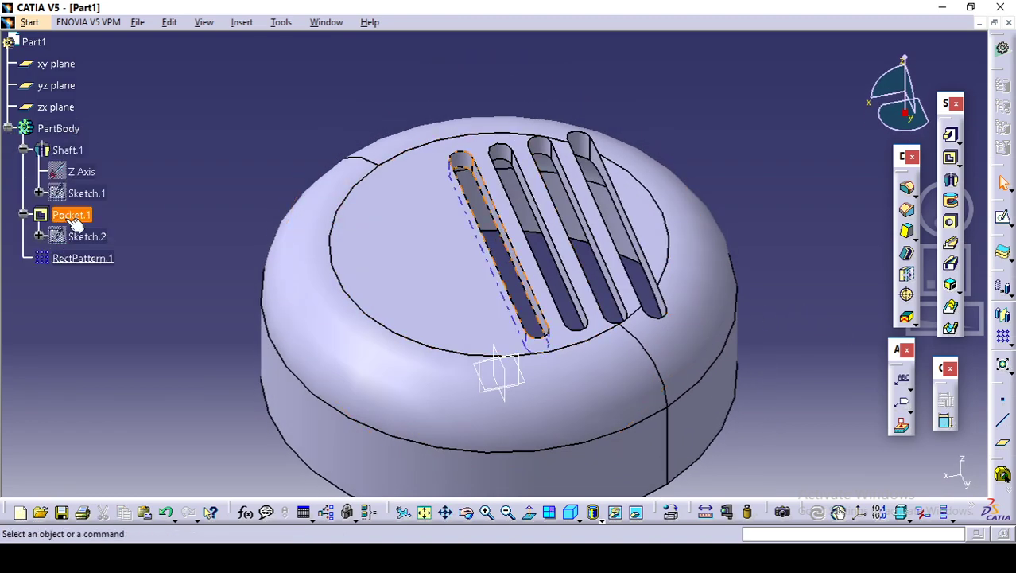
pyautogui.click(78, 223)
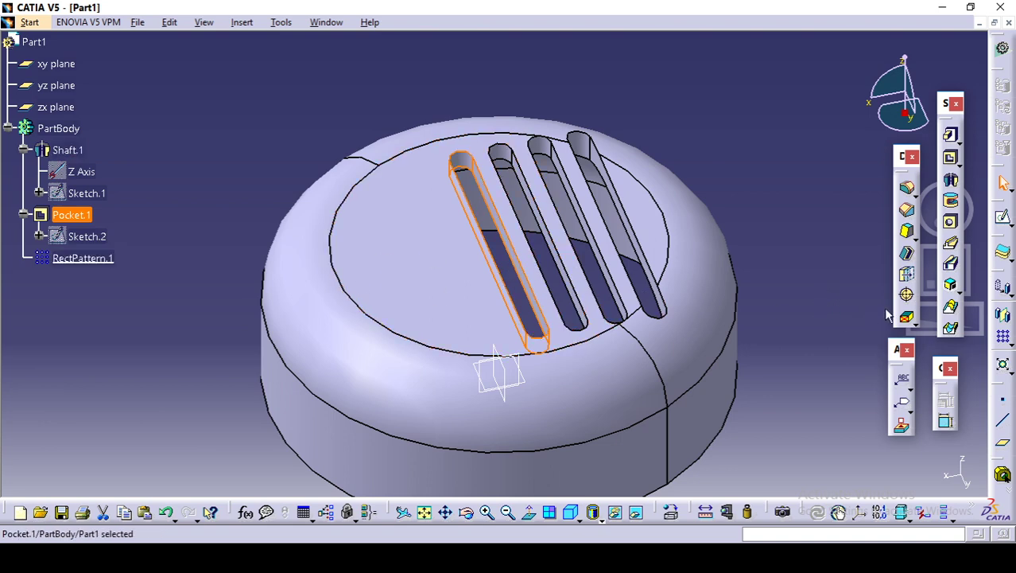
pyautogui.click(1005, 341)
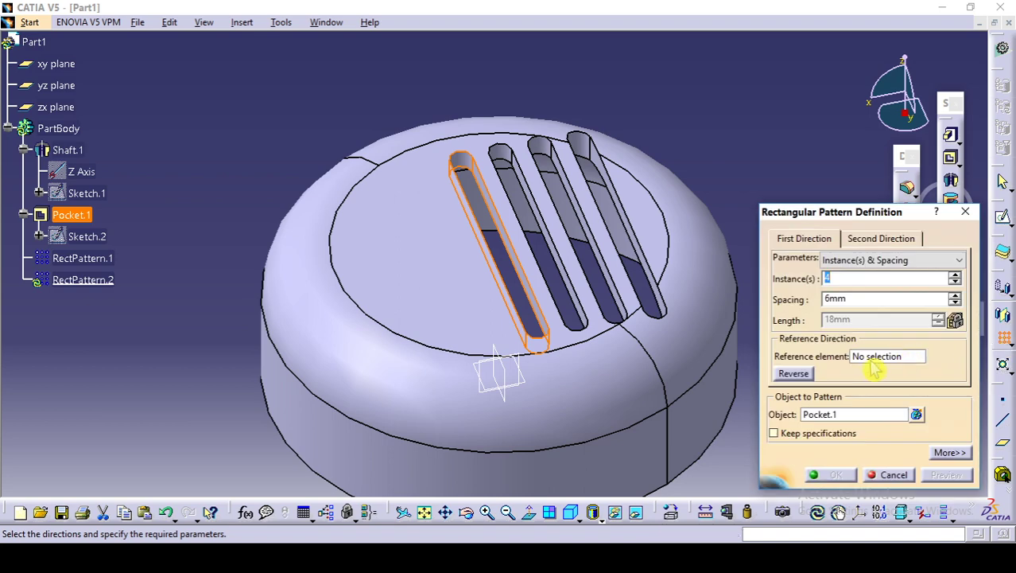
pyautogui.click(875, 359)
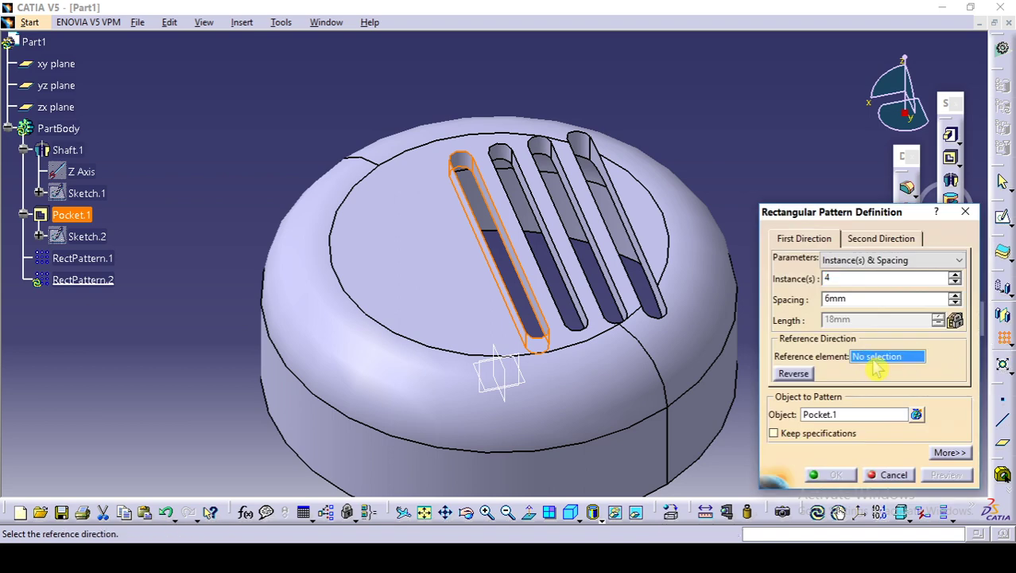
pyautogui.click(424, 316)
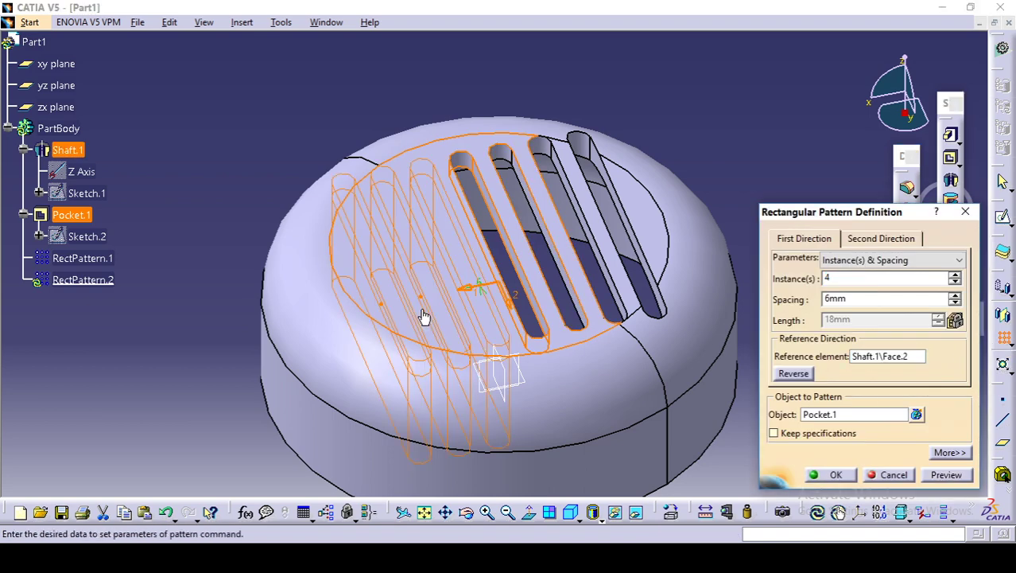
pyautogui.click(835, 476)
# Consult the practice drawing, start a sketch on the ring face of the cover's open underside, and flip the normal view to the opposite side.
pyautogui.moveTo(590, 209); pyautogui.dragTo(585, 147, button='middle')
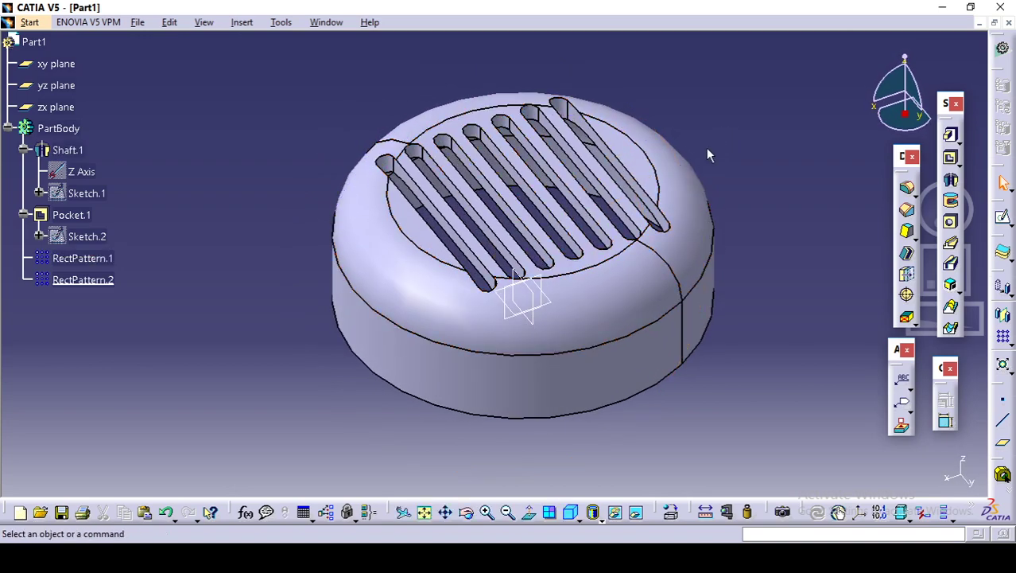
pyautogui.hotkey('alt', 'Tab')
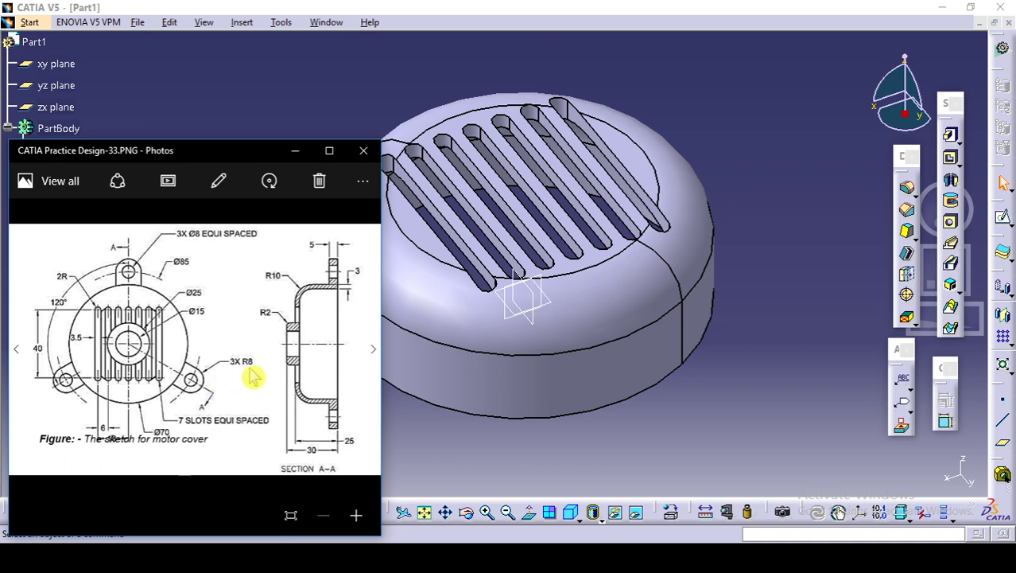
pyautogui.click(431, 432)
pyautogui.moveTo(470, 370); pyautogui.dragTo(726, 188, button='middle')
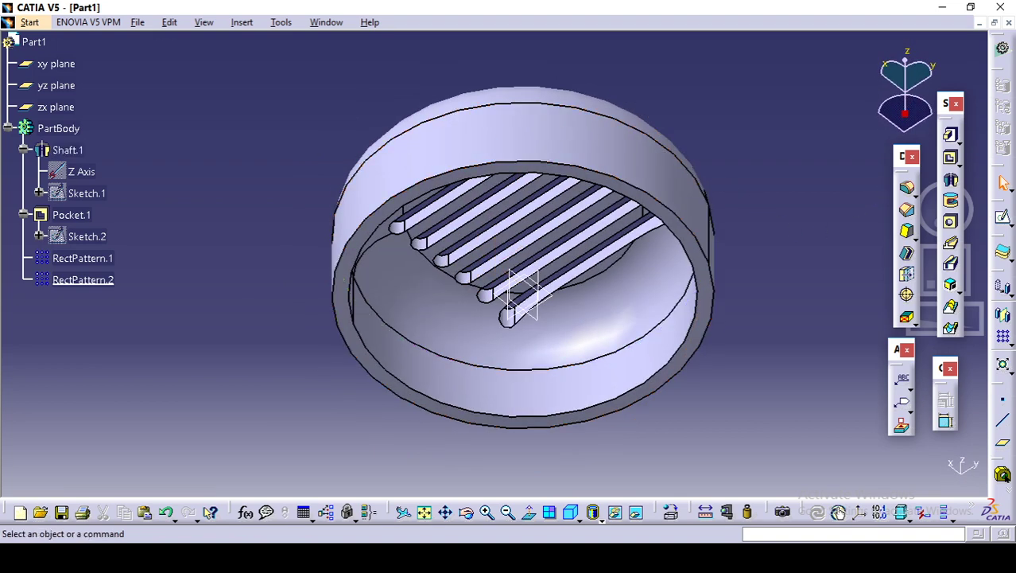
pyautogui.click(1000, 216)
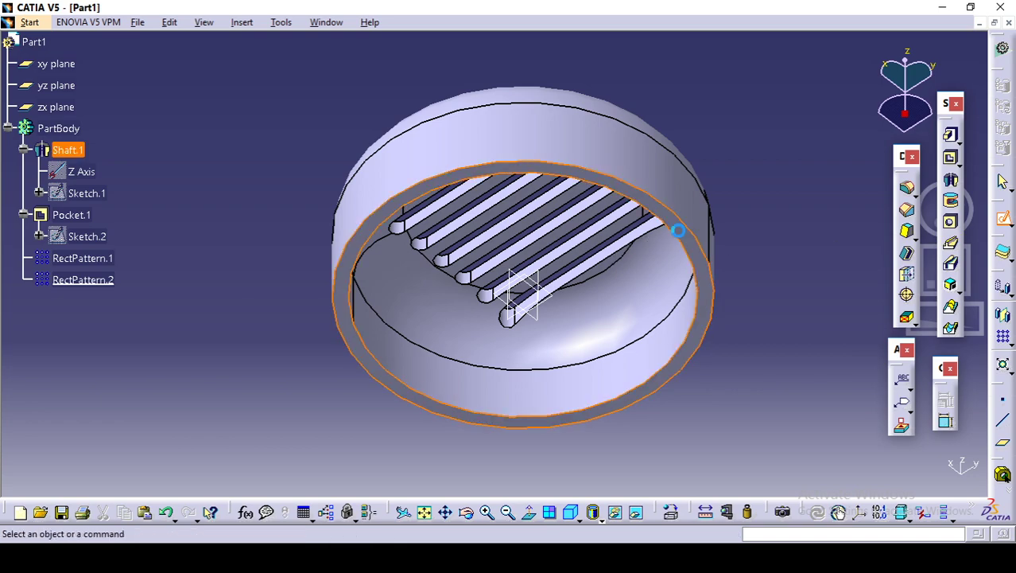
pyautogui.click(682, 233)
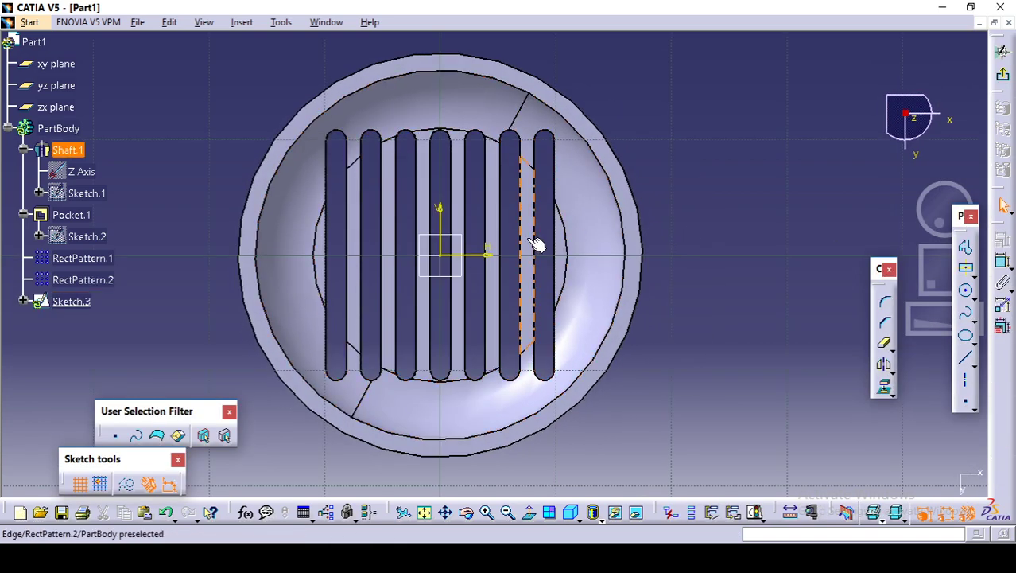
pyautogui.click(530, 511)
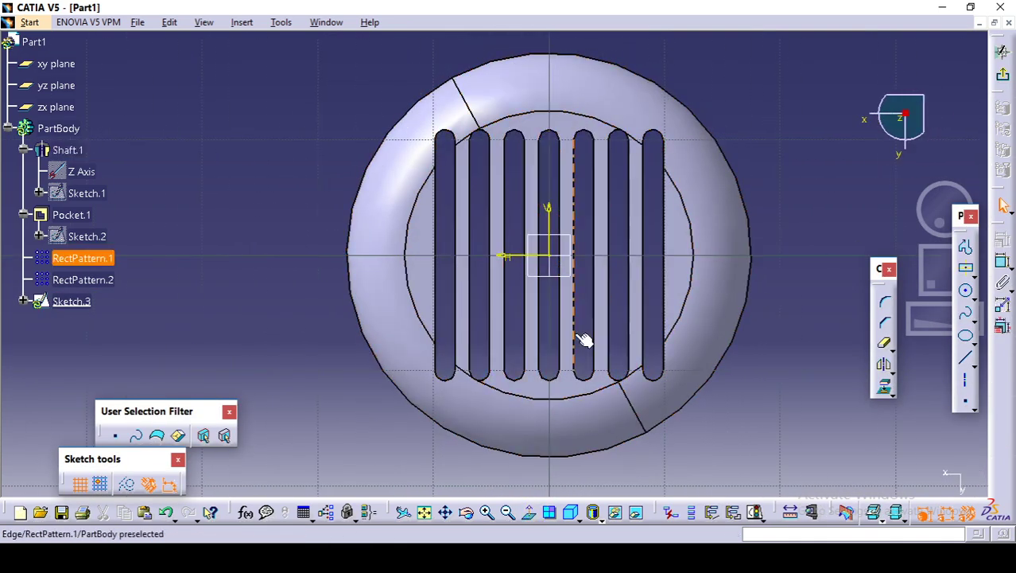
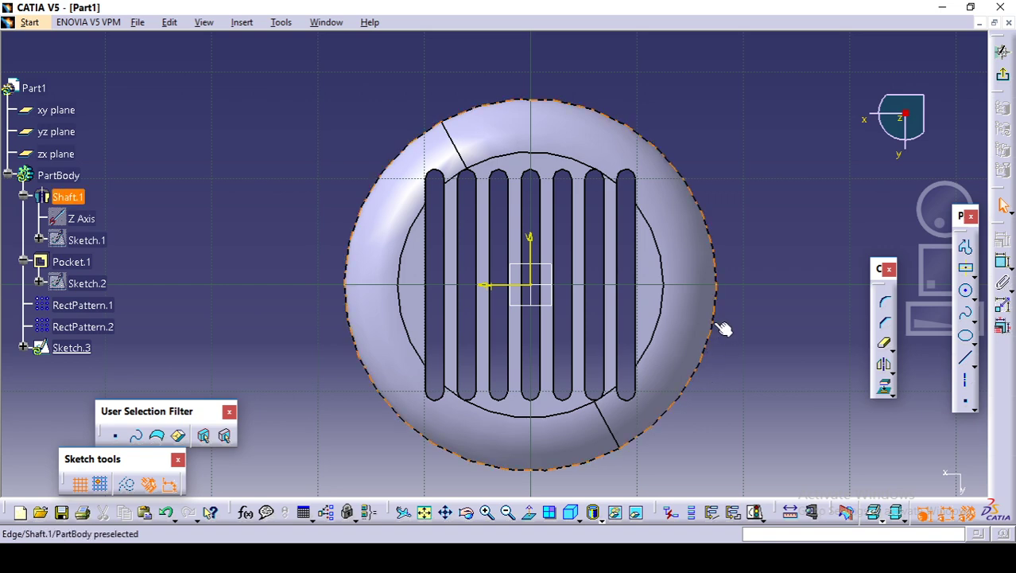
# Project the cover's outer circular edge into the sketch as reference geometry.
pyautogui.click(885, 390)
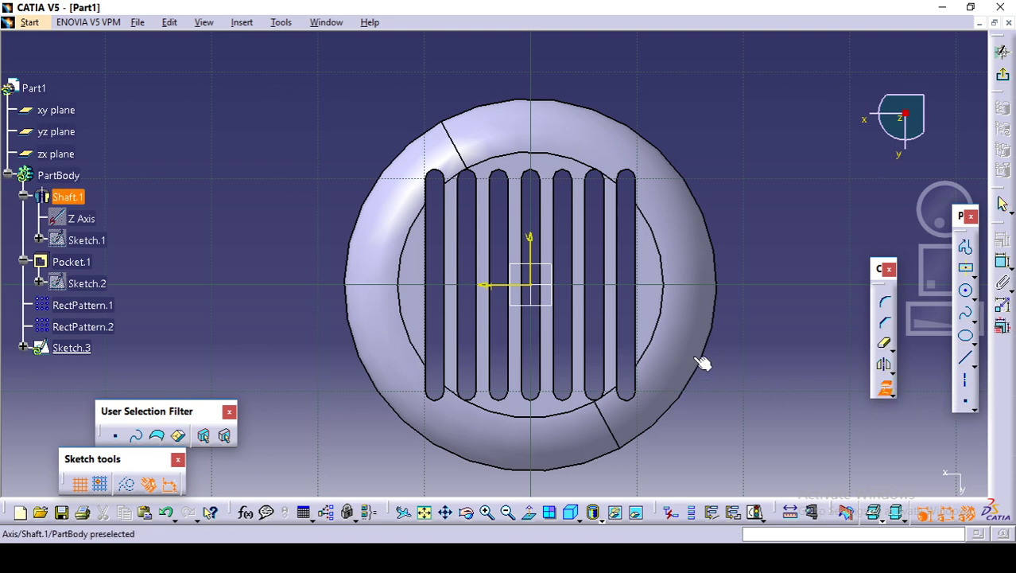
pyautogui.click(712, 358)
pyautogui.click(757, 362)
pyautogui.moveTo(758, 362)
pyautogui.mouseDown(button='middle')
pyautogui.moveTo(758, 385)
pyautogui.moveTo(611, 458)
pyautogui.mouseUp(button='middle')
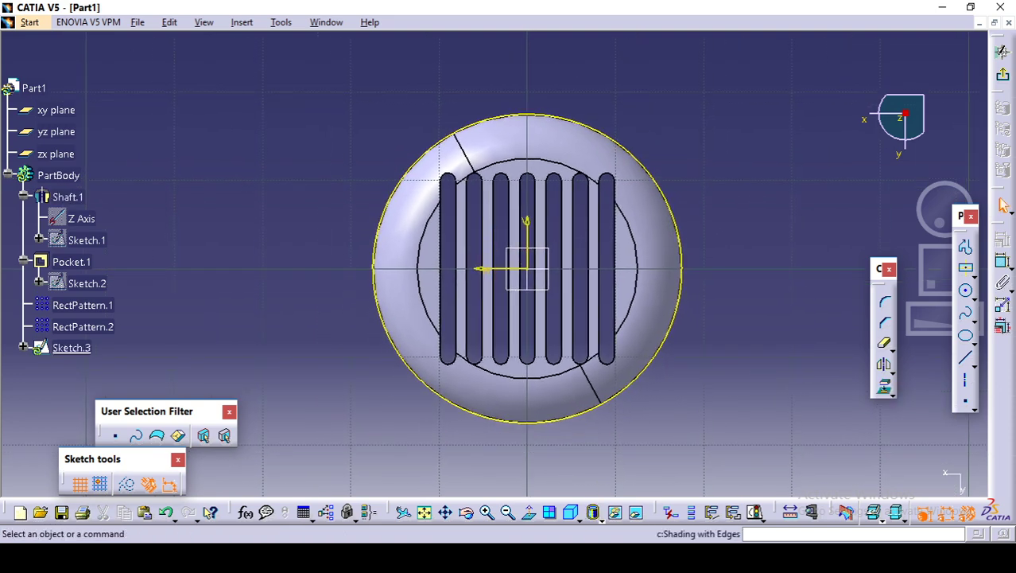
# Check the practice drawing, sketch a circle about 87 mm in diameter around the origin outside the cover, and convert it to a construction element.
pyautogui.hotkey('alt', 'Tab')
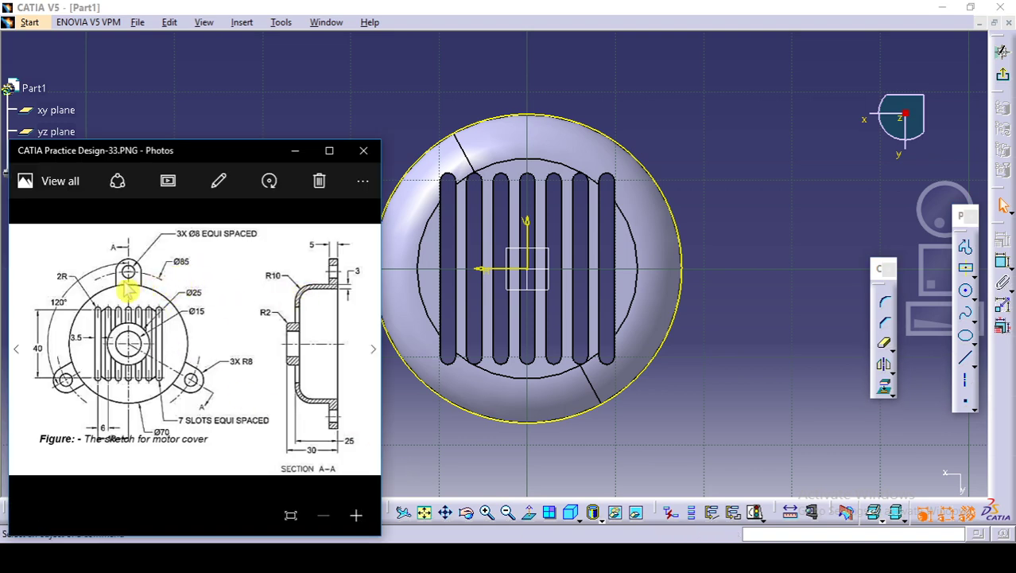
pyautogui.click(802, 386)
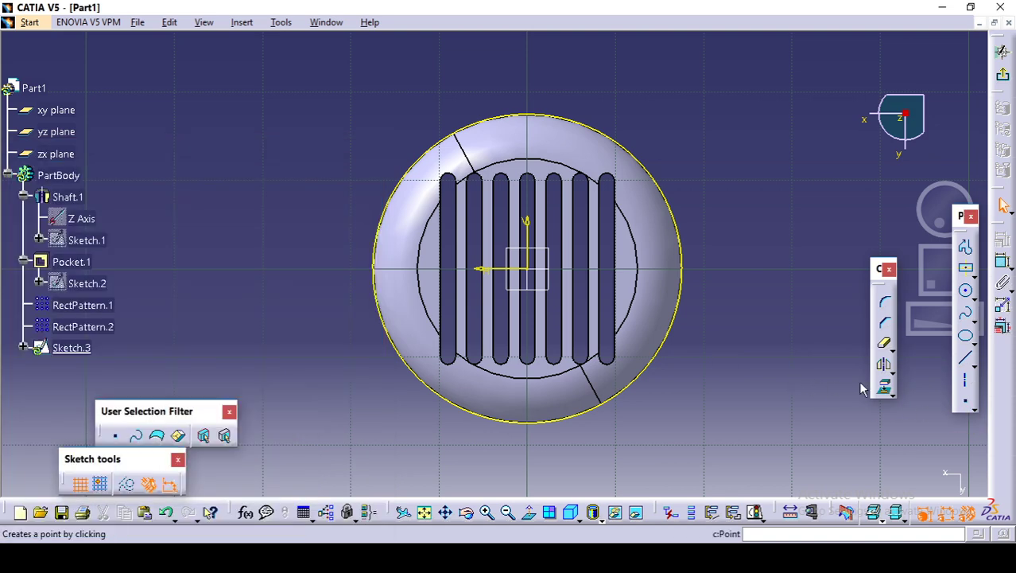
pyautogui.click(966, 291)
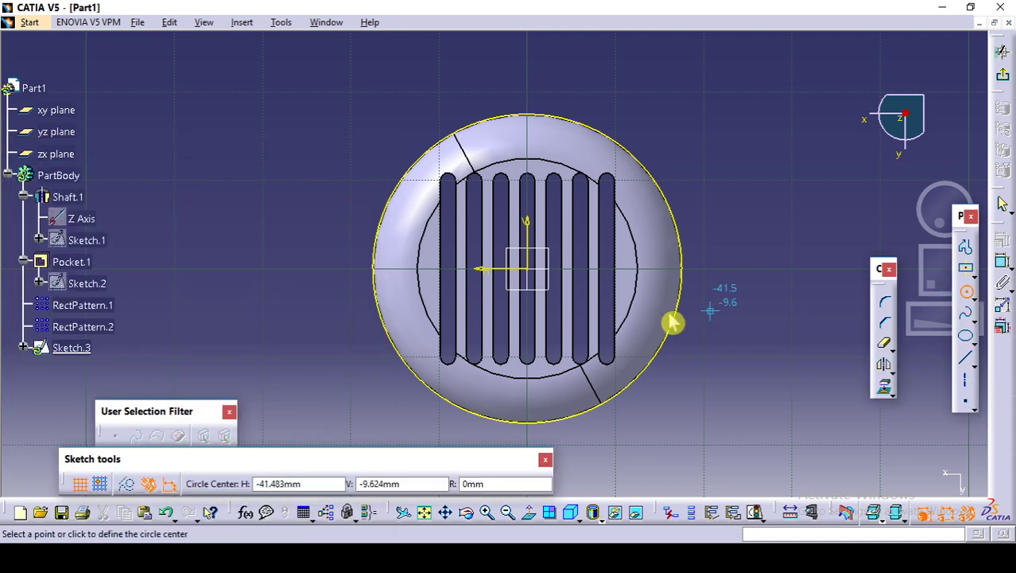
pyautogui.click(528, 270)
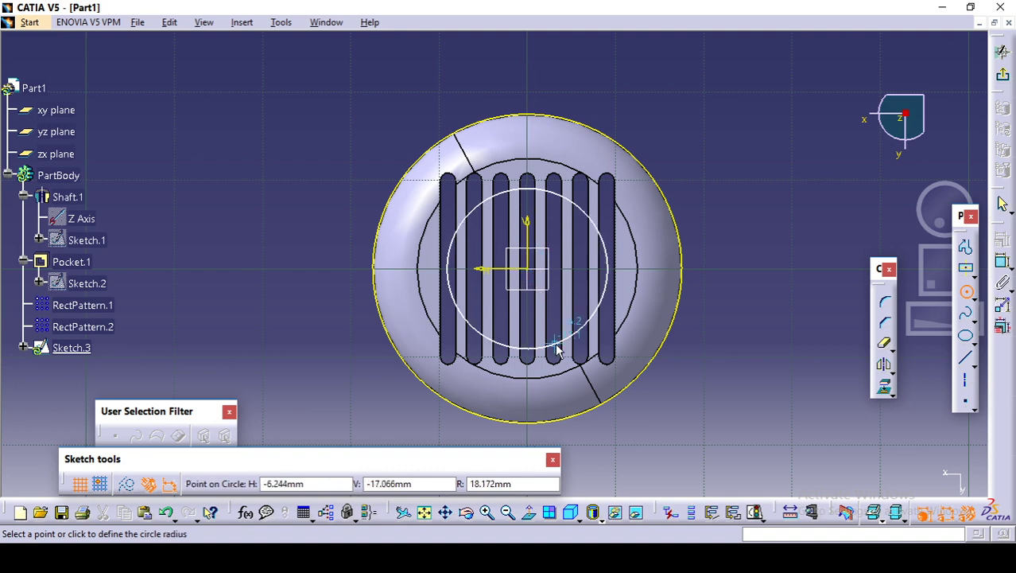
pyautogui.click(682, 387)
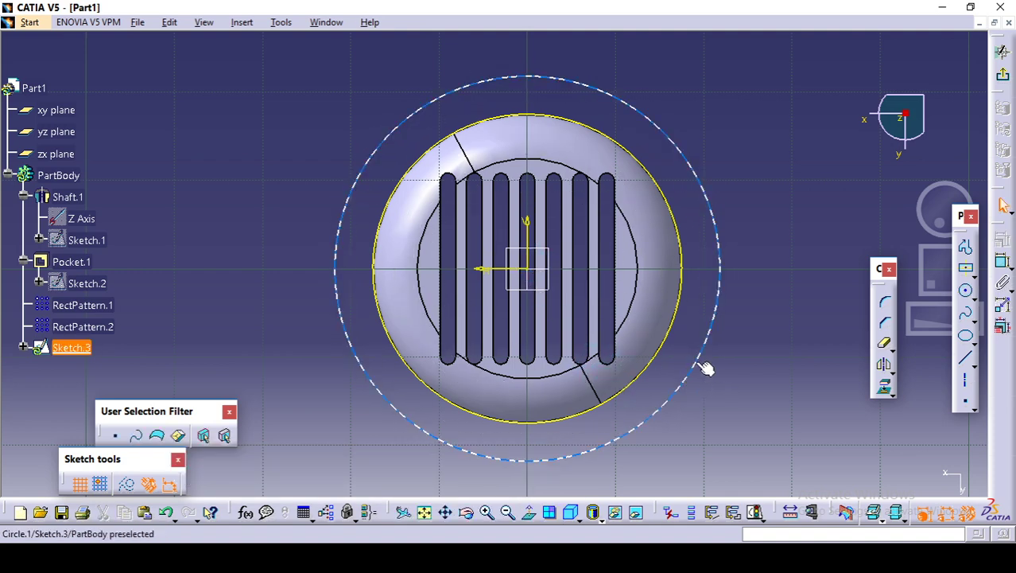
pyautogui.click(704, 367)
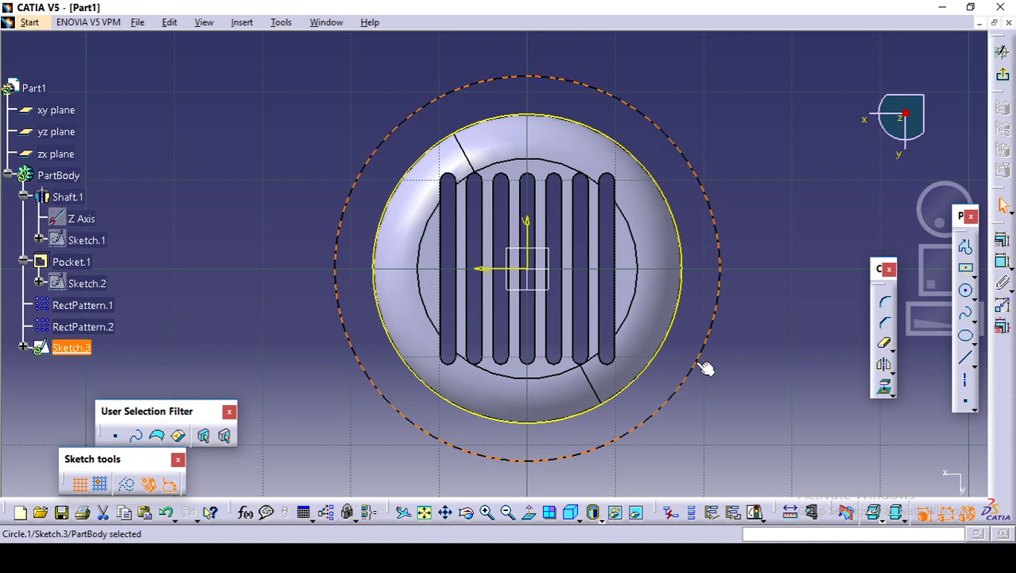
pyautogui.click(128, 484)
pyautogui.click(288, 472)
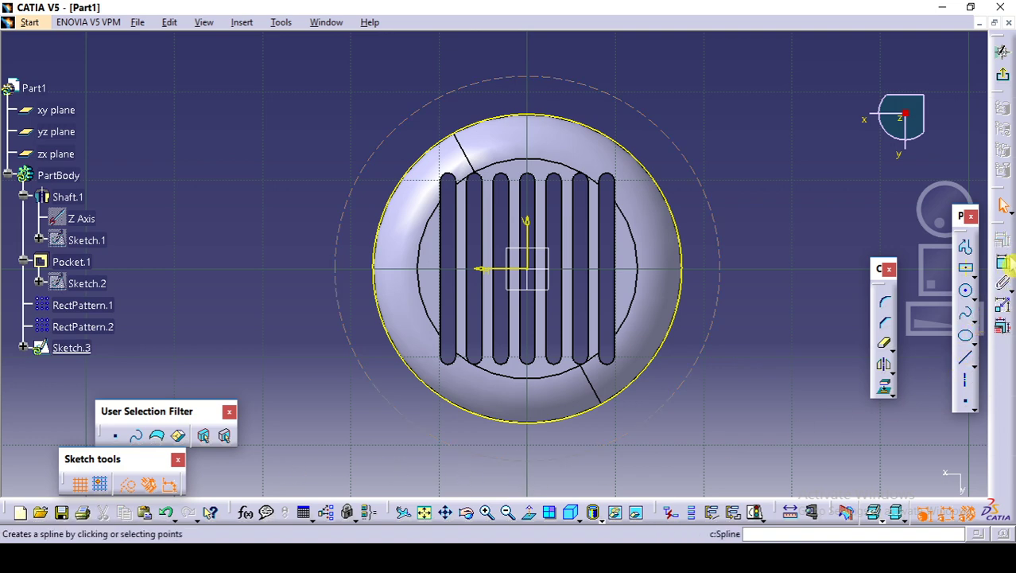
# Dimension the construction circle's diameter and set it to 85 mm.
pyautogui.click(1002, 269)
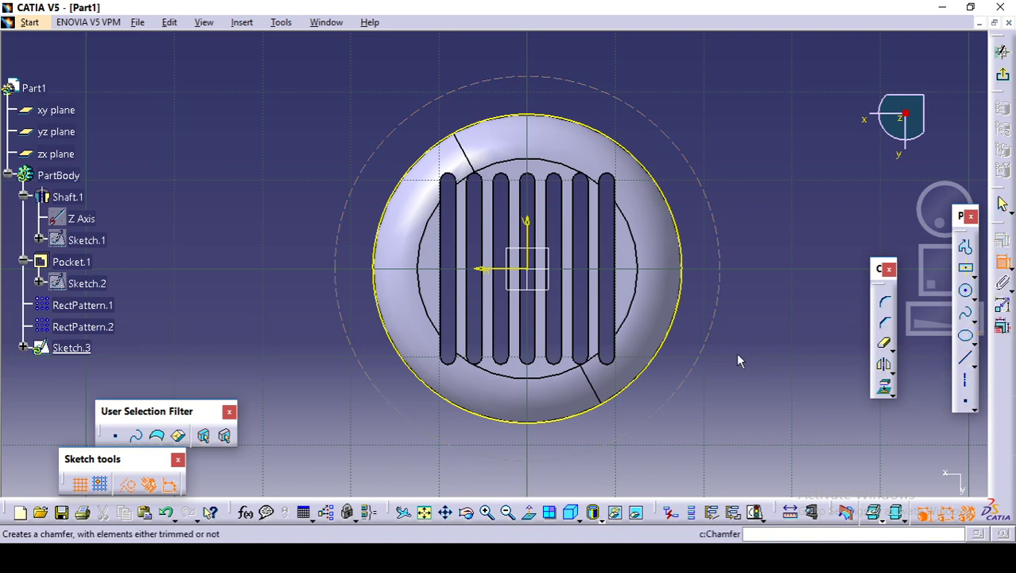
pyautogui.click(715, 334)
pyautogui.click(776, 296)
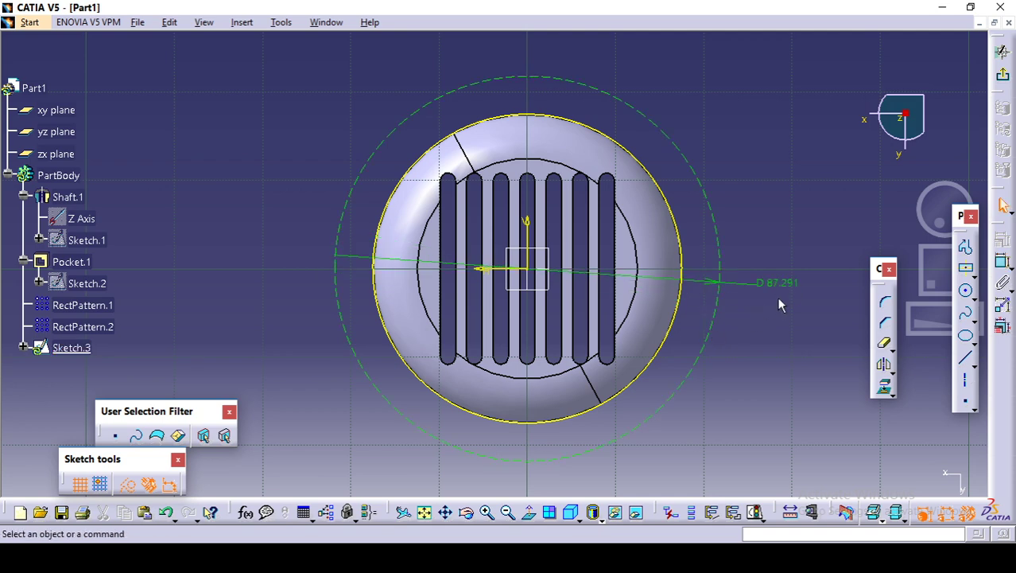
pyautogui.doubleClick(786, 288)
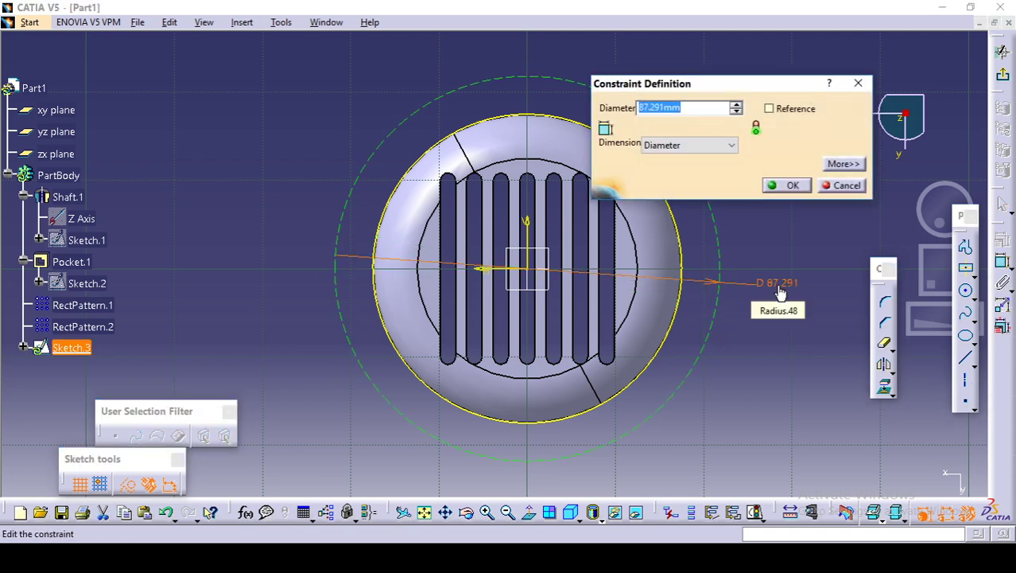
pyautogui.write('85')
pyautogui.press('Return')
pyautogui.click(796, 215)
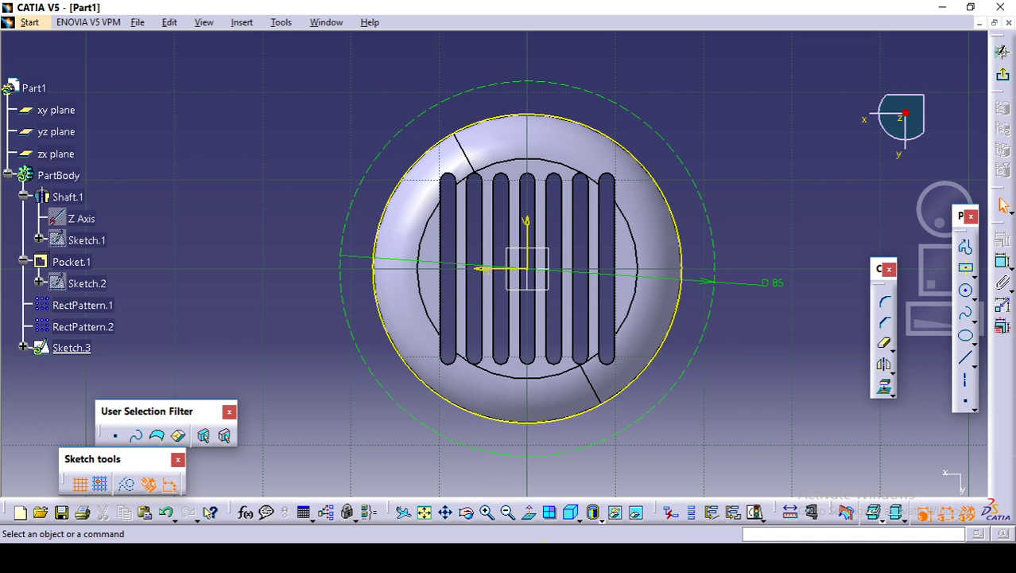
# Consult the practice drawing and draw a vertical axis from the origin up past the 85 mm construction circle.
pyautogui.hotkey('alt', 'Tab')
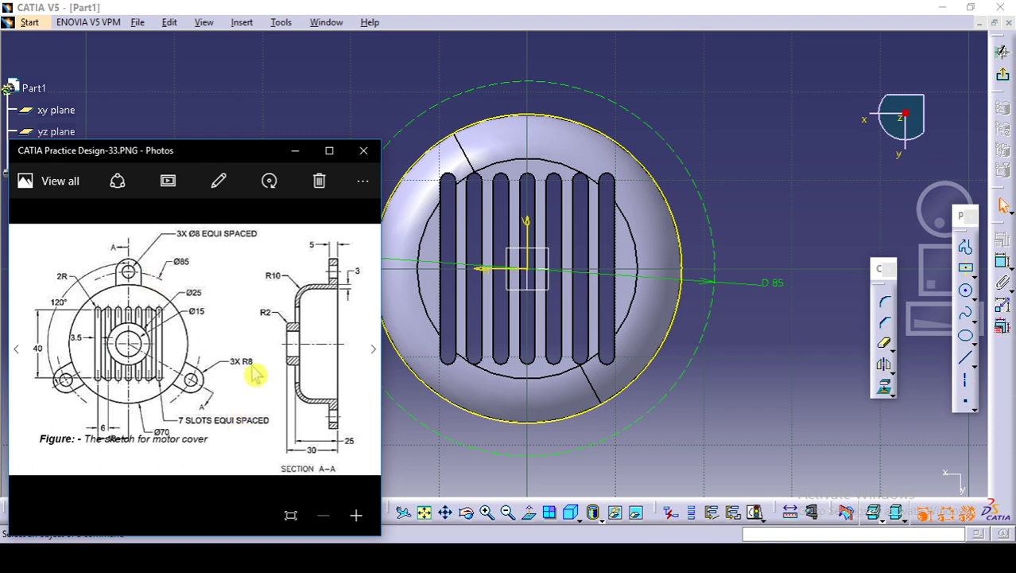
pyautogui.click(771, 208)
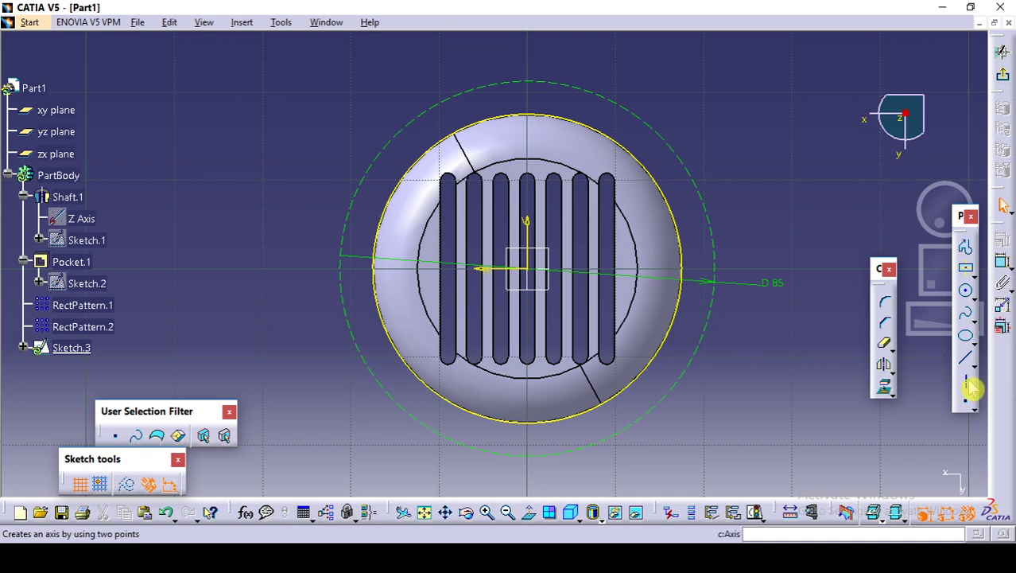
pyautogui.click(972, 388)
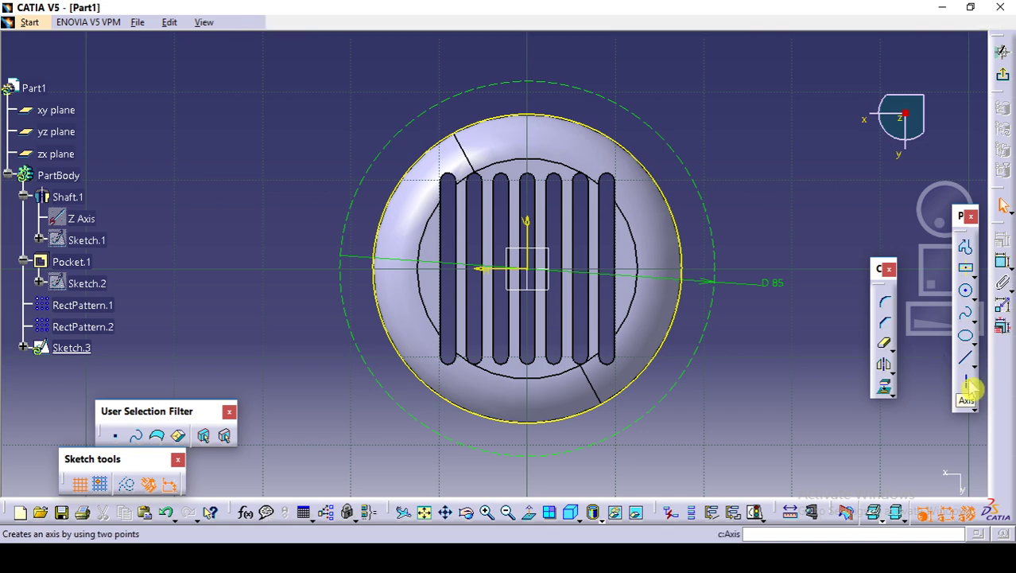
pyautogui.click(530, 271)
pyautogui.click(525, 50)
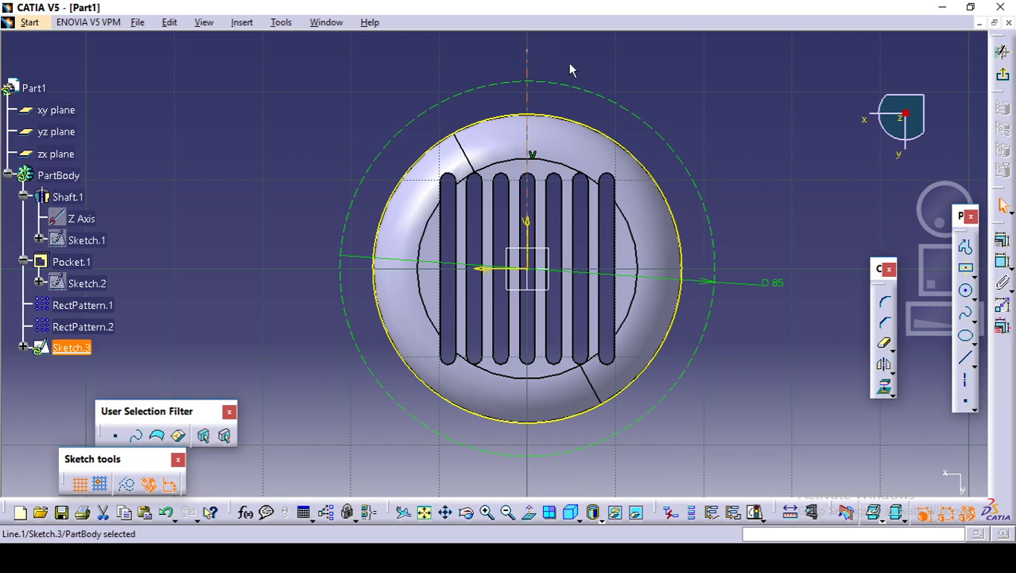
pyautogui.moveTo(570, 69)
pyautogui.mouseDown(button='middle')
pyautogui.moveTo(604, 109)
pyautogui.moveTo(558, 182)
pyautogui.mouseUp(button='middle')
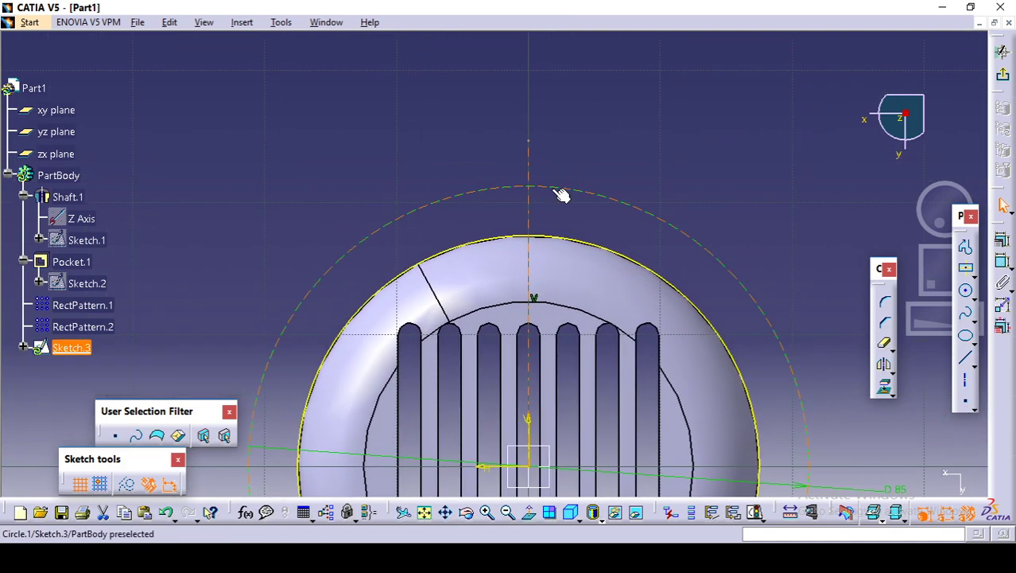
pyautogui.click(565, 156)
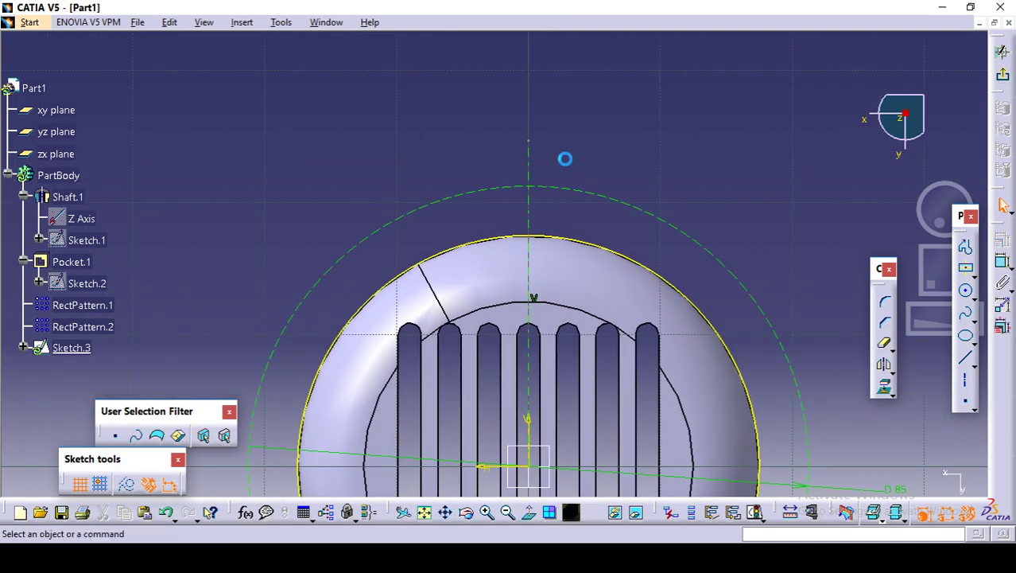
# Sketch a circle about 9.4 mm in diameter centred where the vertical axis crosses the construction circle.
pyautogui.click(968, 294)
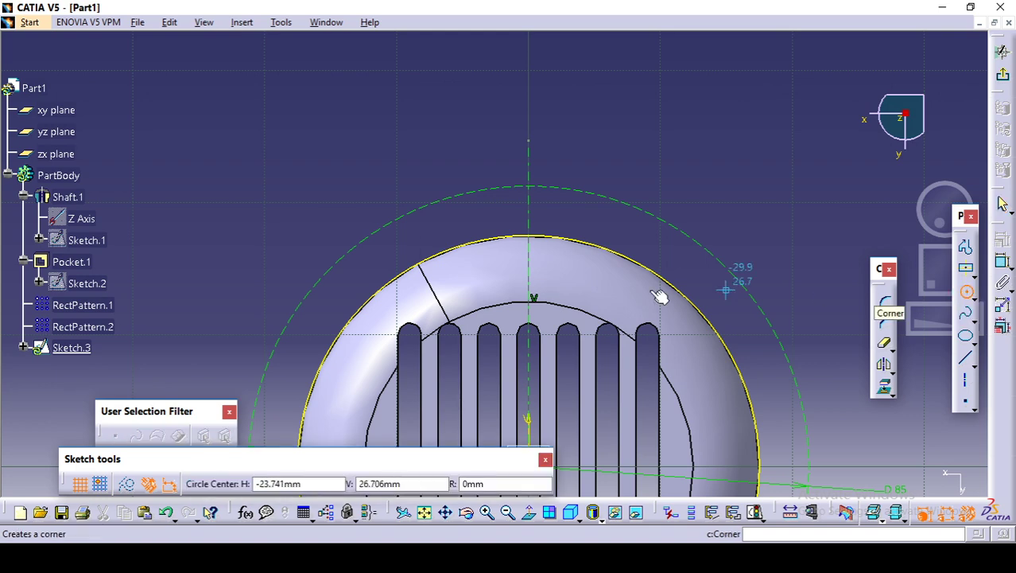
pyautogui.click(530, 188)
pyautogui.click(559, 178)
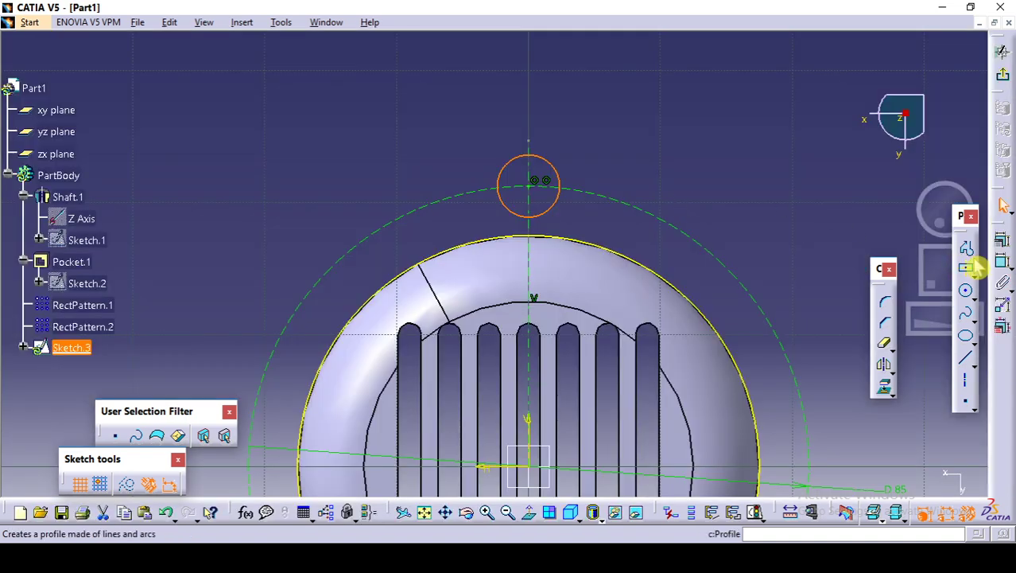
# Dimension the small circle on the axis, switch the dimension to radius and set it to 8 mm.
pyautogui.click(1003, 261)
pyautogui.click(582, 126)
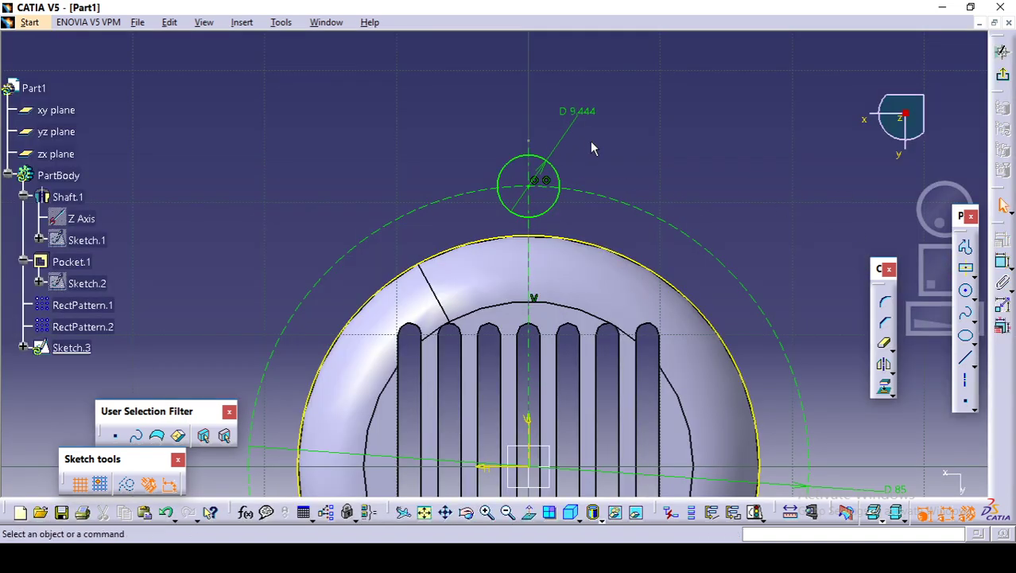
pyautogui.doubleClick(581, 108)
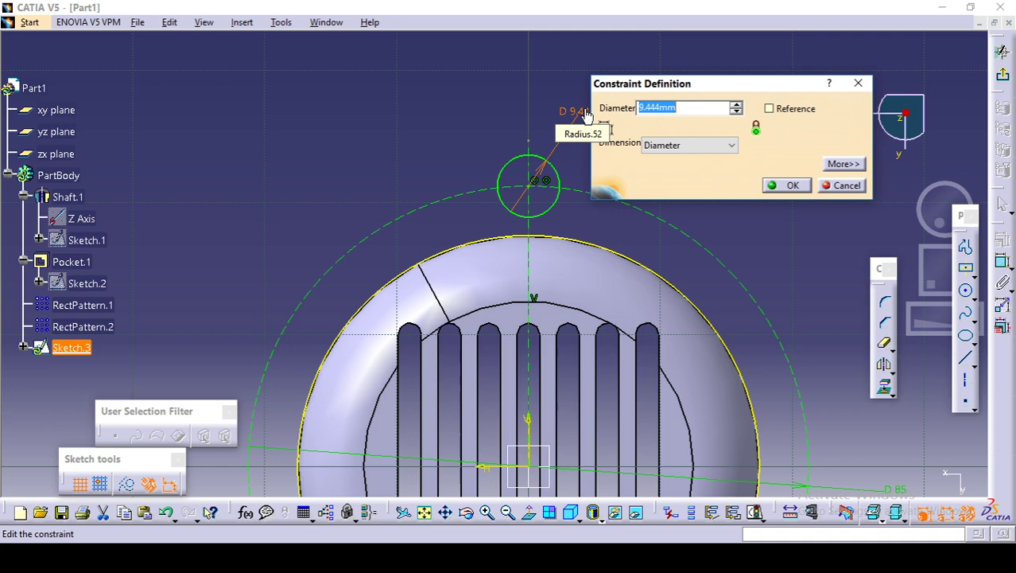
pyautogui.click(705, 145)
pyautogui.click(684, 155)
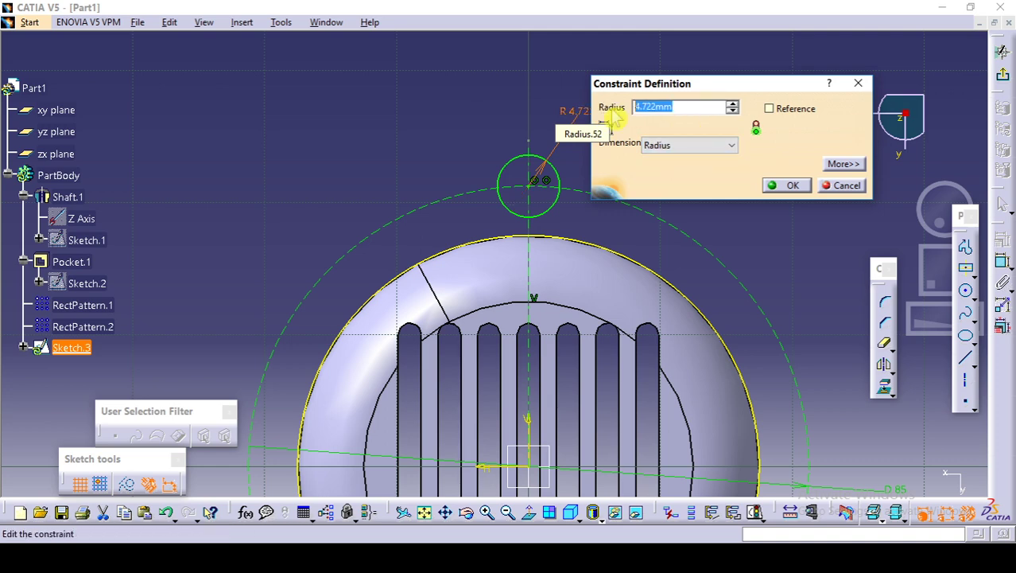
pyautogui.press('Return')
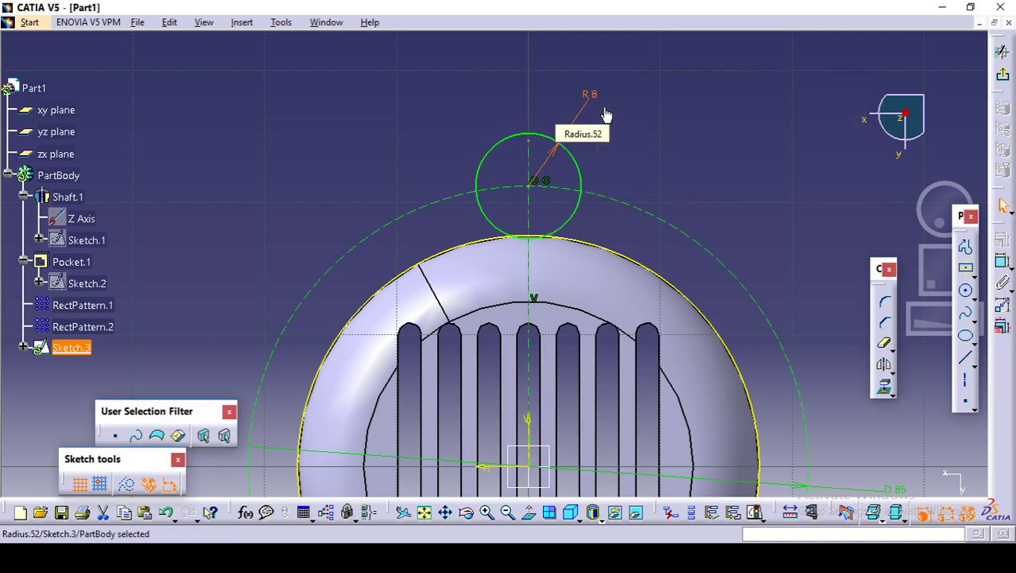
pyautogui.click(642, 141)
# Recheck the practice drawing and draw a vertical line from the R8 circle's left extreme point at H 8 mm, V 42.5 mm down past the cover's rim.
pyautogui.moveTo(651, 175)
pyautogui.mouseDown(button='middle')
pyautogui.moveTo(642, 136)
pyautogui.moveTo(642, 150)
pyautogui.mouseUp(button='middle')
pyautogui.hotkey('alt', 'Tab')
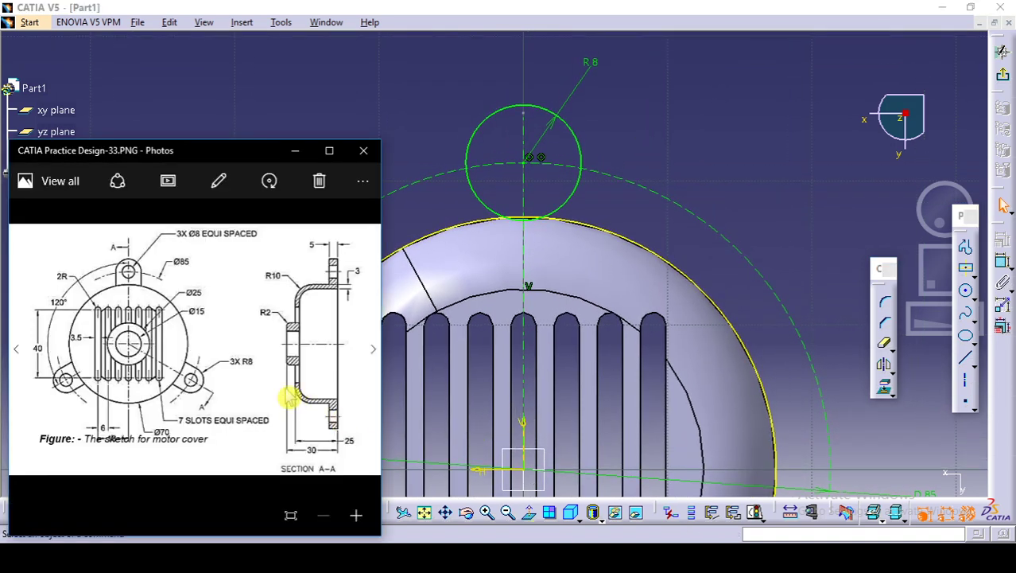
pyautogui.hotkey('alt', 'Tab')
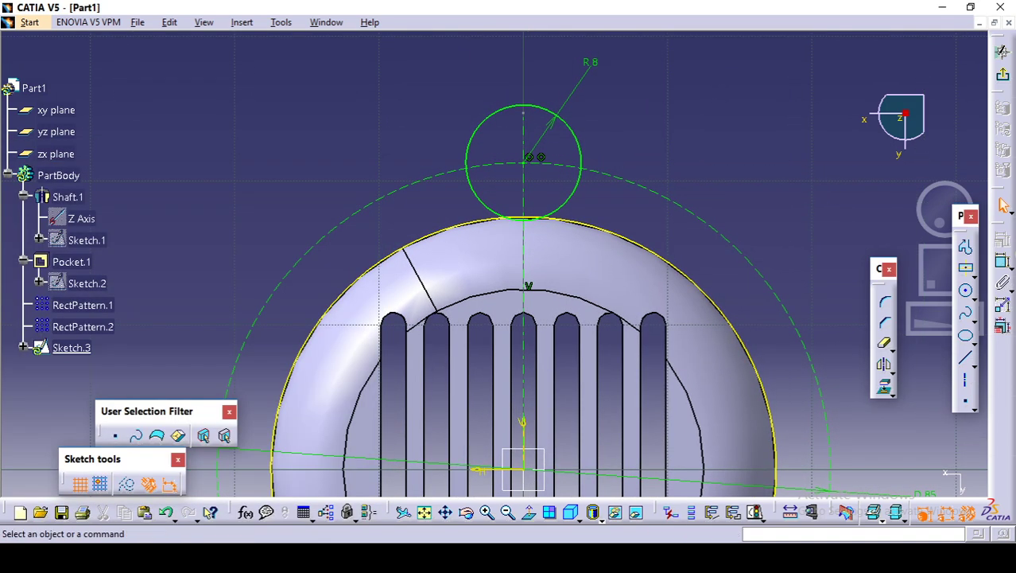
pyautogui.click(967, 248)
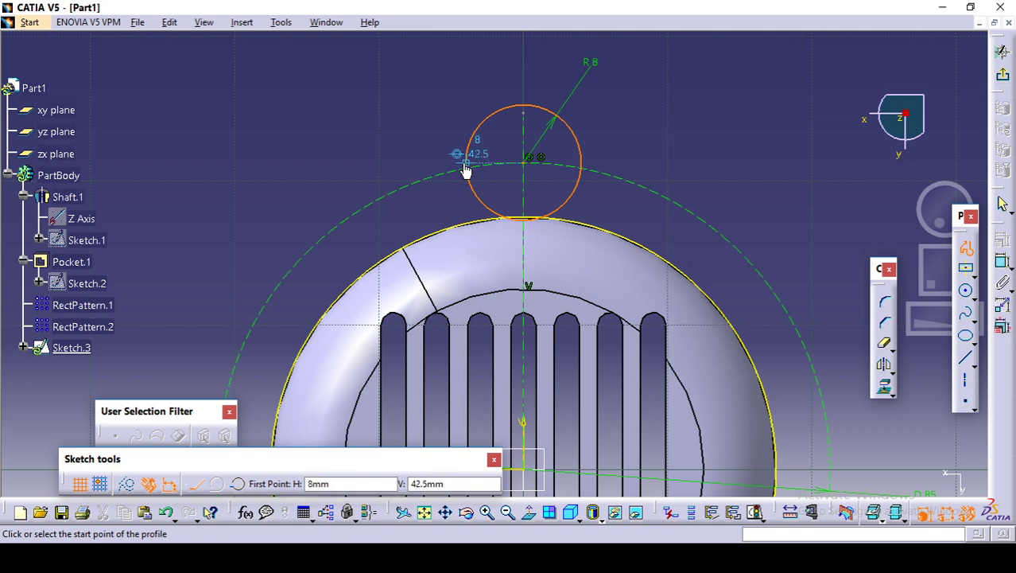
pyautogui.click(465, 166)
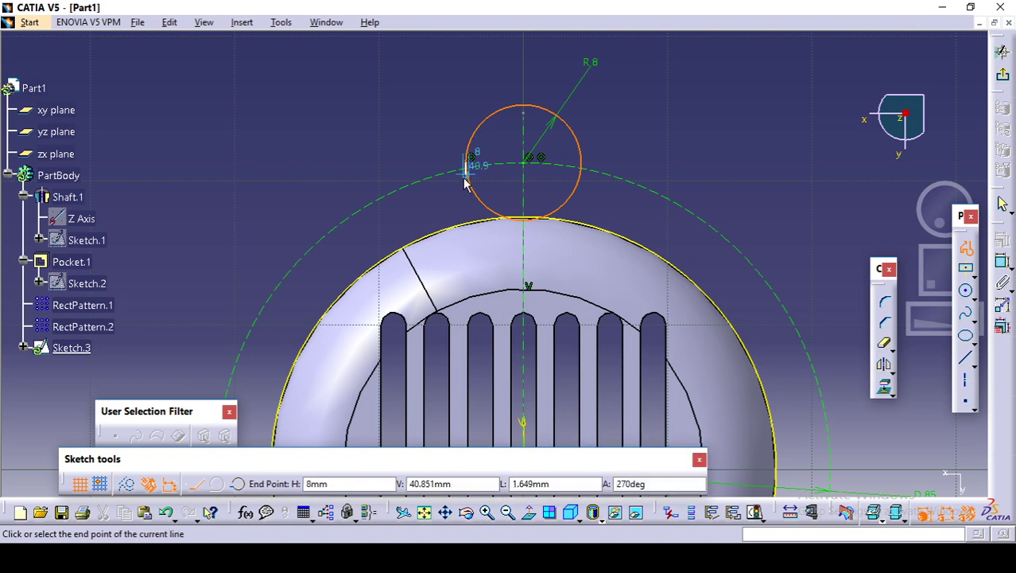
pyautogui.doubleClick(466, 248)
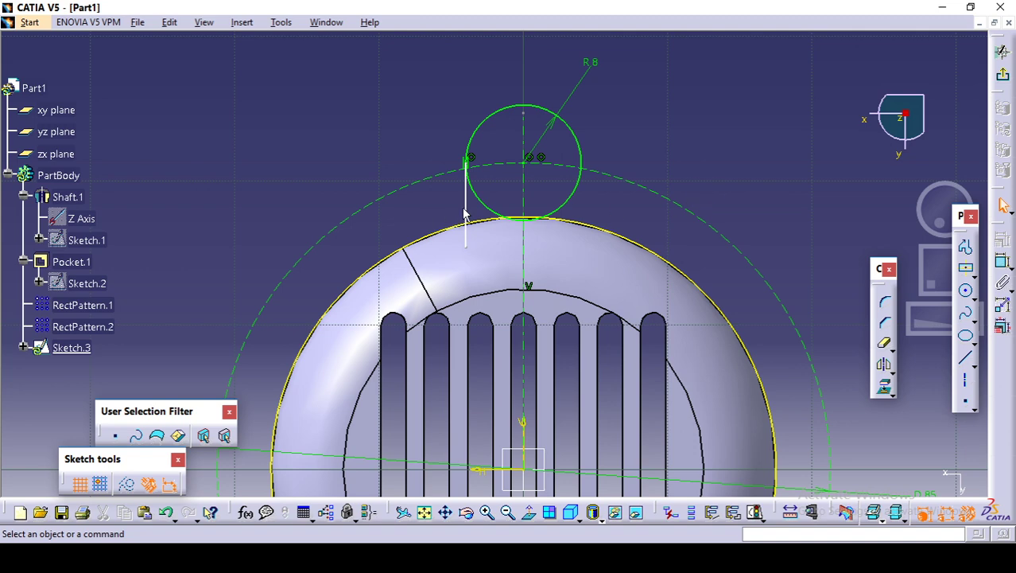
# Mirror the vertical side line of the lug about the vertical axis.
pyautogui.click(466, 223)
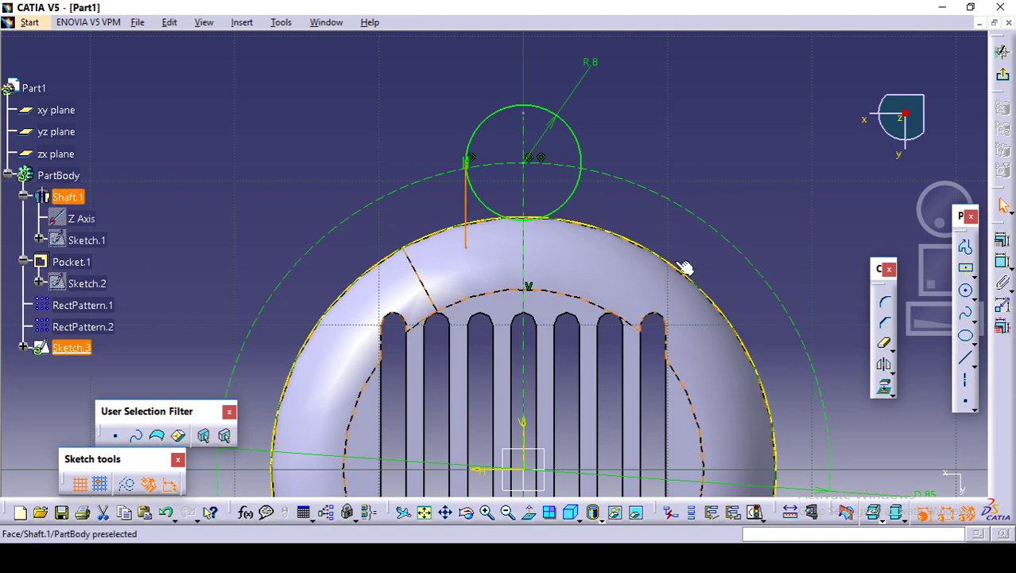
pyautogui.click(885, 368)
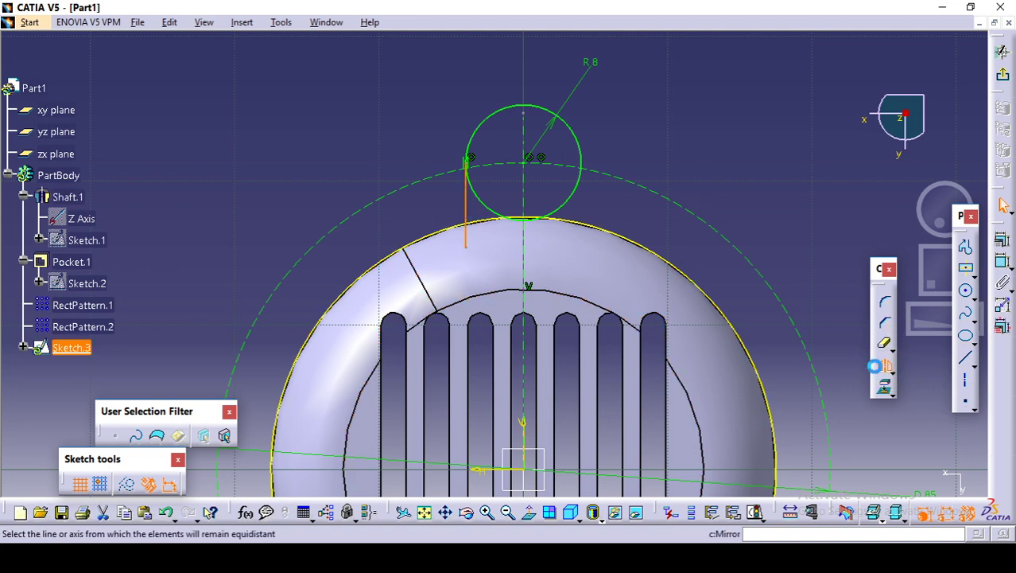
pyautogui.click(525, 196)
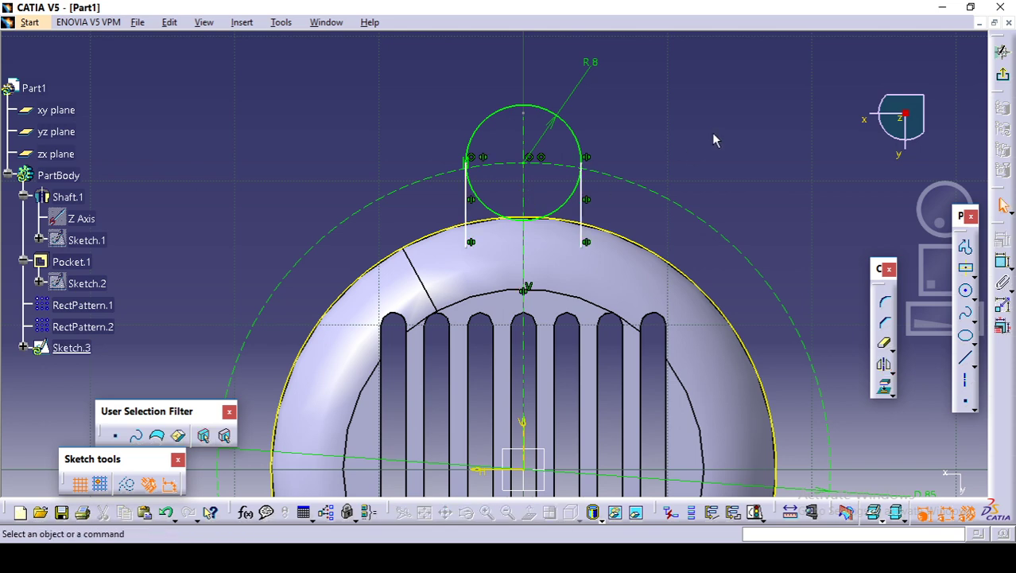
# Trim the lug's two side lines back to the cover's rim and remove the lower part of the R8 circle between them.
pyautogui.moveTo(746, 252); pyautogui.dragTo(732, 202, button='middle')
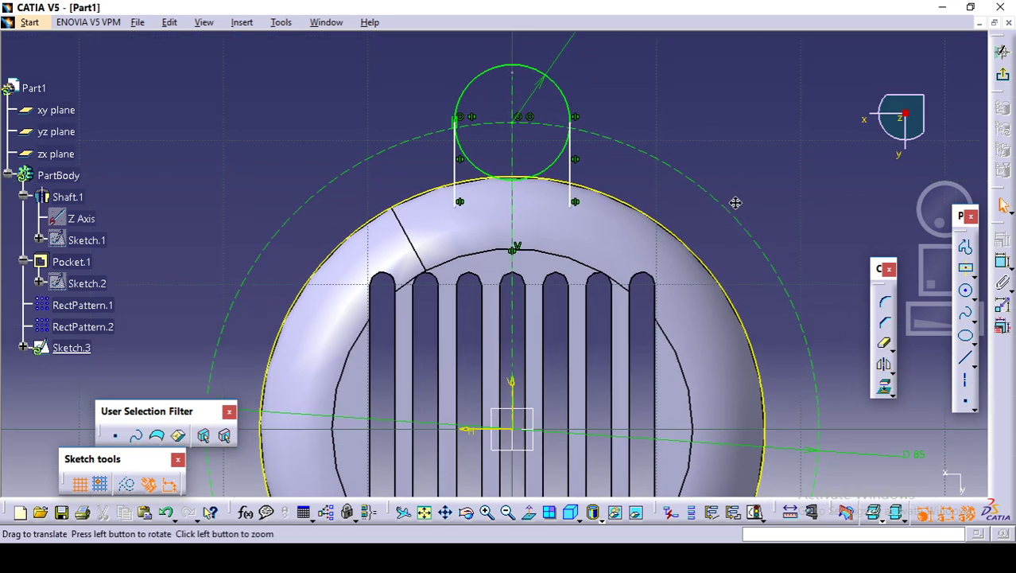
pyautogui.click(887, 349)
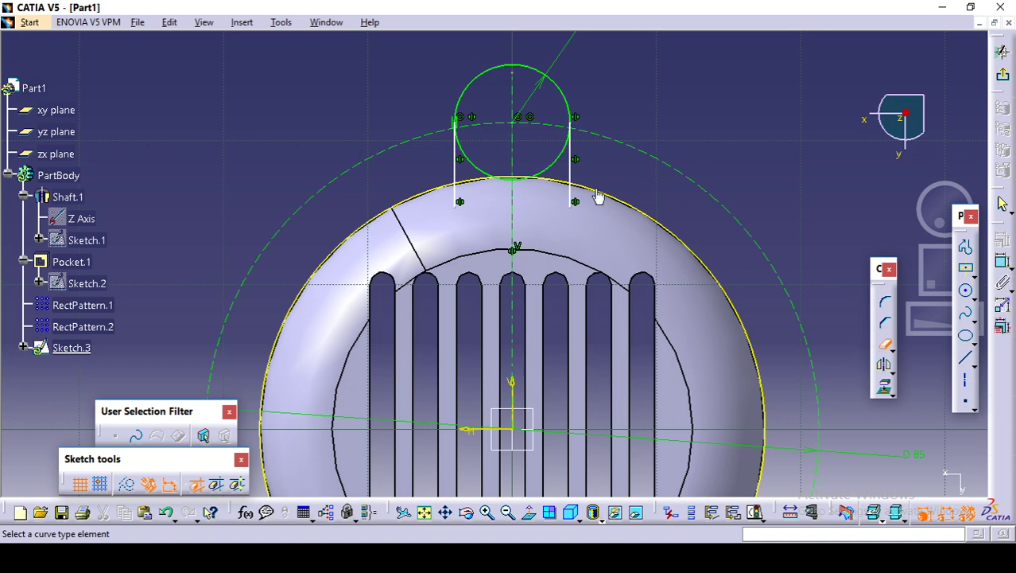
pyautogui.click(569, 197)
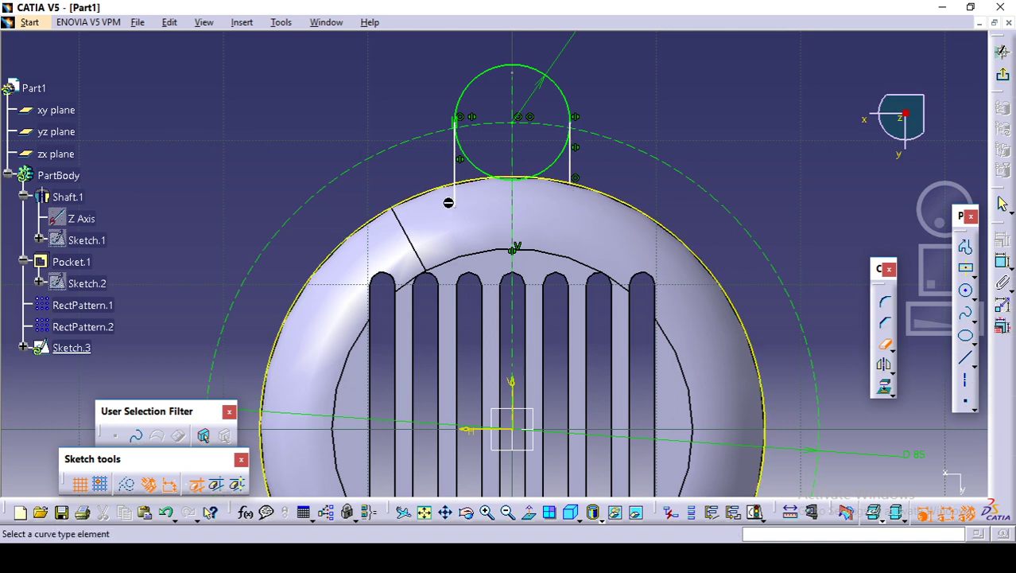
pyautogui.click(463, 199)
pyautogui.click(471, 163)
pyautogui.click(537, 169)
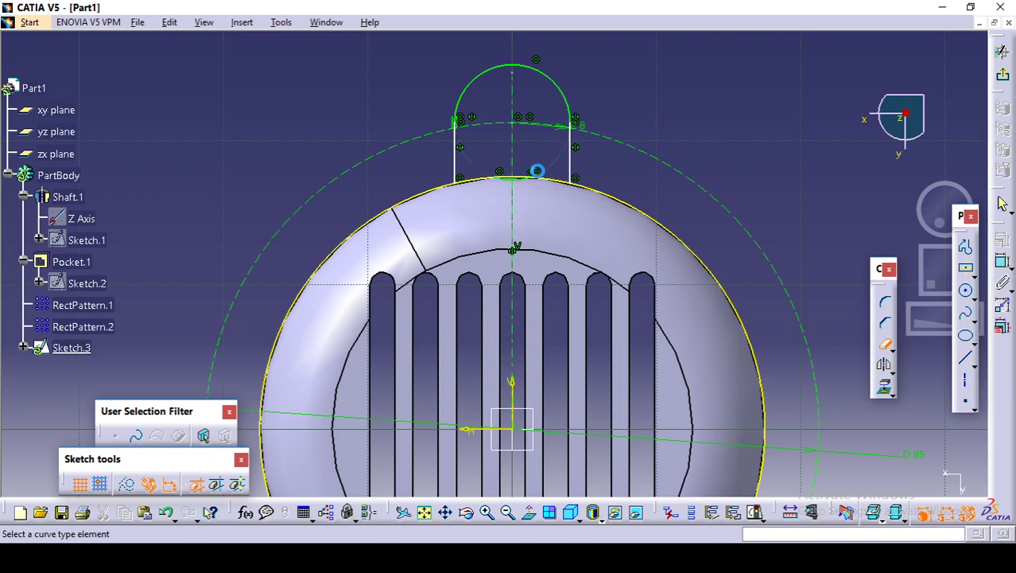
# Trim away the leftover circle arc below the rim and the projected rim edge outside the lug's side lines.
pyautogui.moveTo(538, 169); pyautogui.dragTo(548, 195, button='middle')
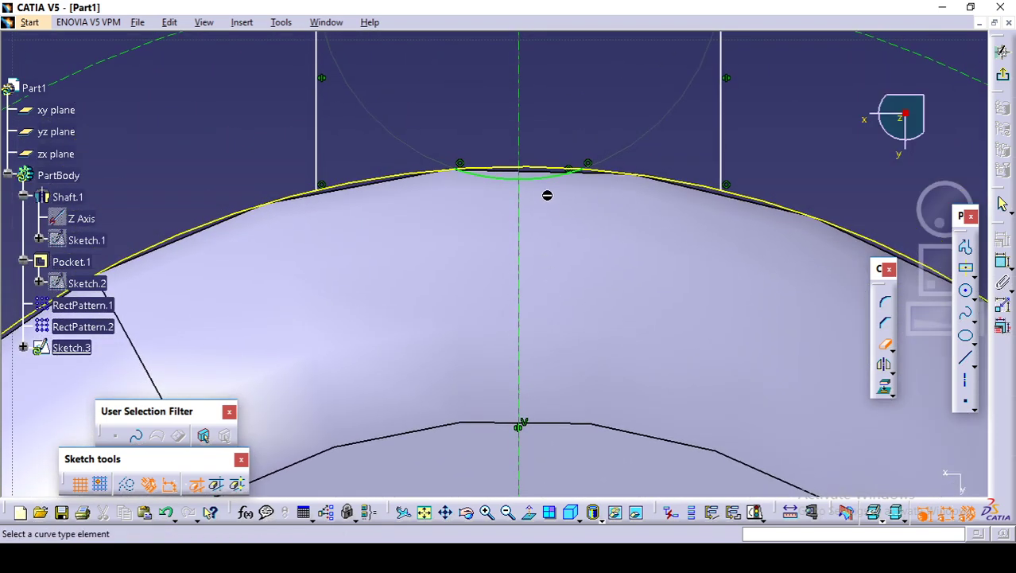
pyautogui.click(509, 178)
pyautogui.moveTo(503, 175); pyautogui.dragTo(494, 236, button='middle')
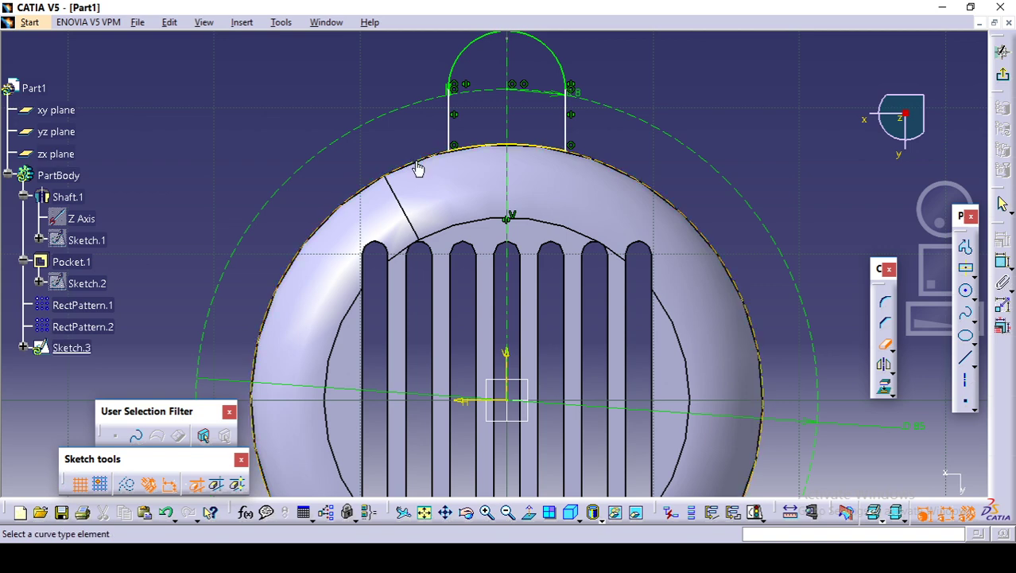
pyautogui.moveTo(518, 158)
pyautogui.mouseDown(button='middle')
pyautogui.moveTo(489, 250)
pyautogui.moveTo(517, 359)
pyautogui.moveTo(521, 254)
pyautogui.mouseUp(button='middle')
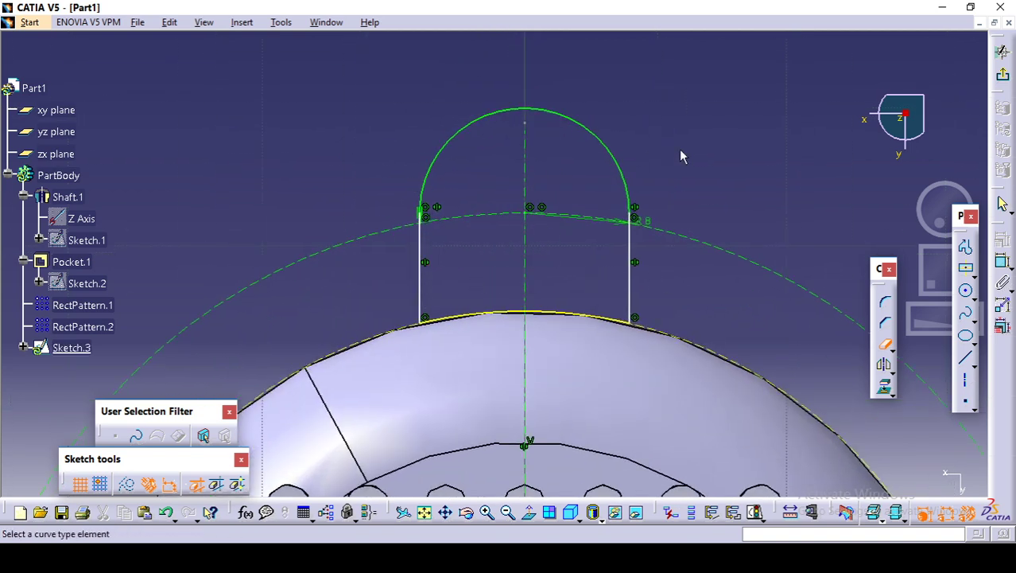
pyautogui.click(742, 188)
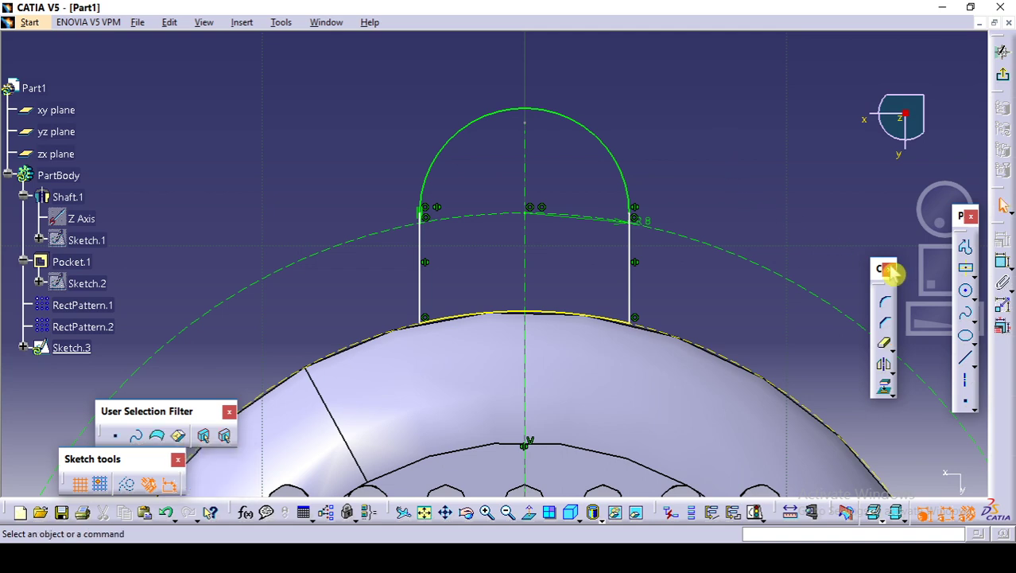
# Add a tangency constraint between the R8 arc and the lug's right side line.
pyautogui.moveTo(710, 282); pyautogui.dragTo(715, 252, button='middle')
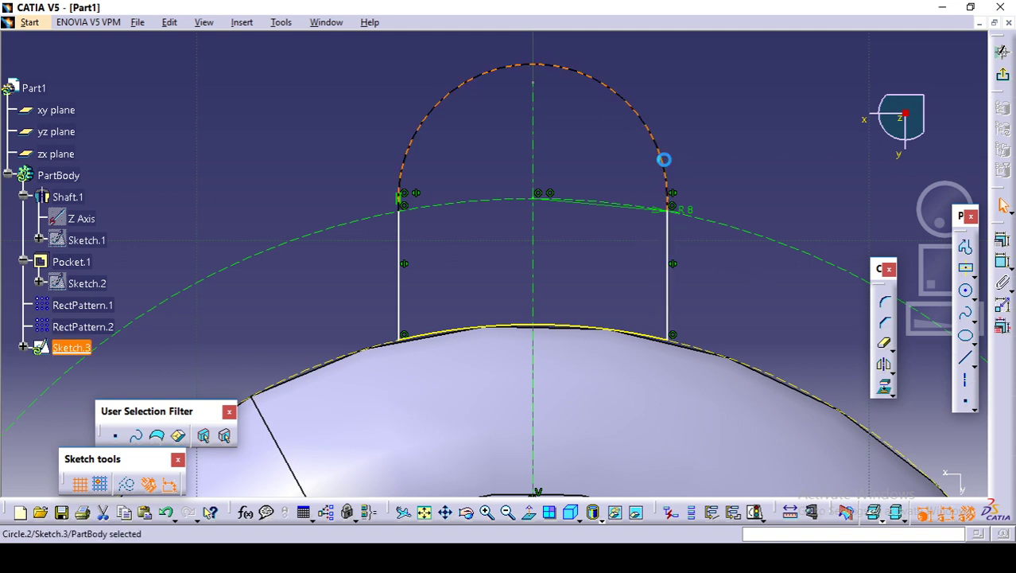
pyautogui.click(665, 163)
pyautogui.keyDown('ctrl'); pyautogui.click(670, 263); pyautogui.keyUp('ctrl')
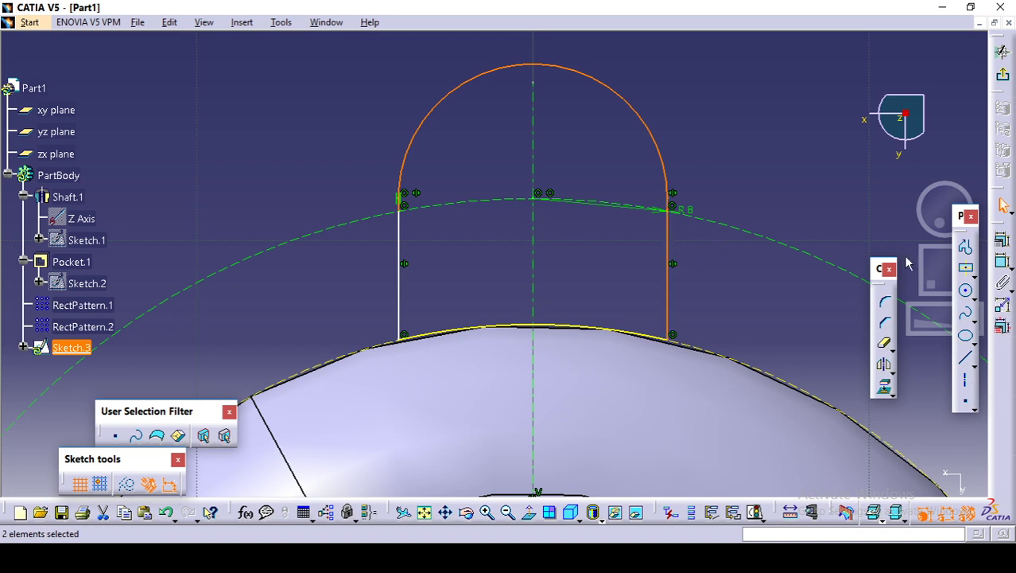
pyautogui.click(1004, 249)
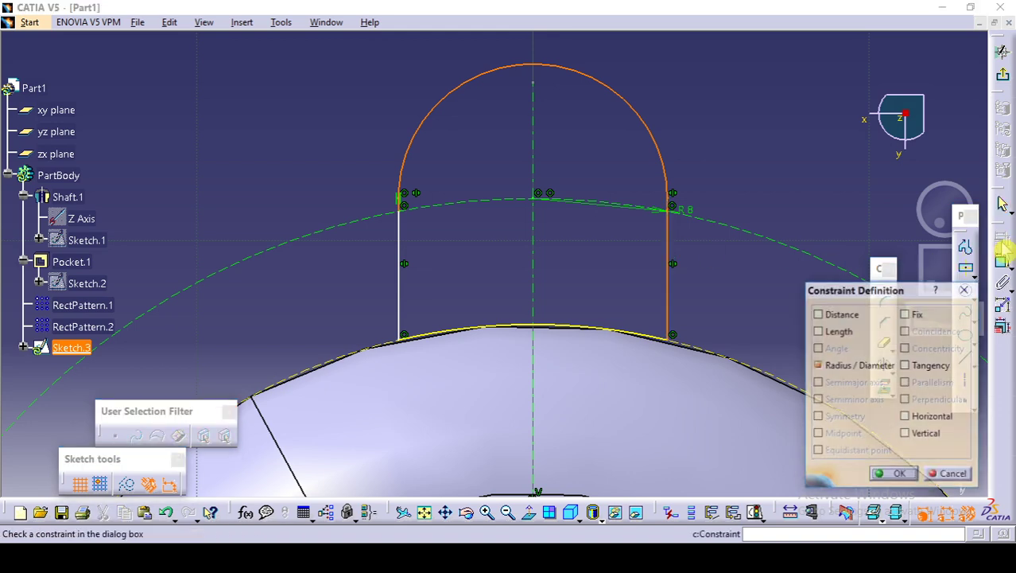
pyautogui.click(929, 366)
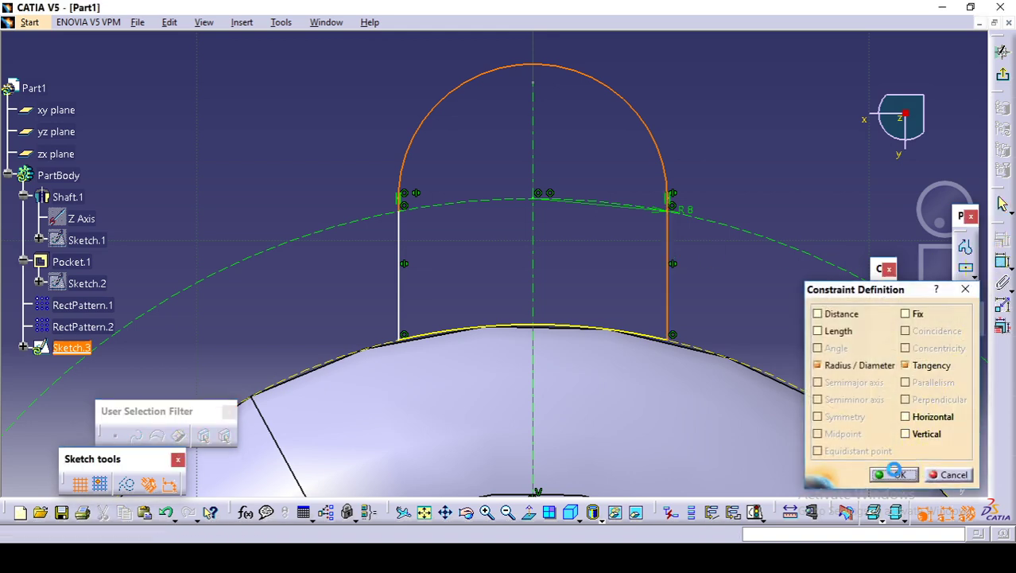
pyautogui.click(897, 474)
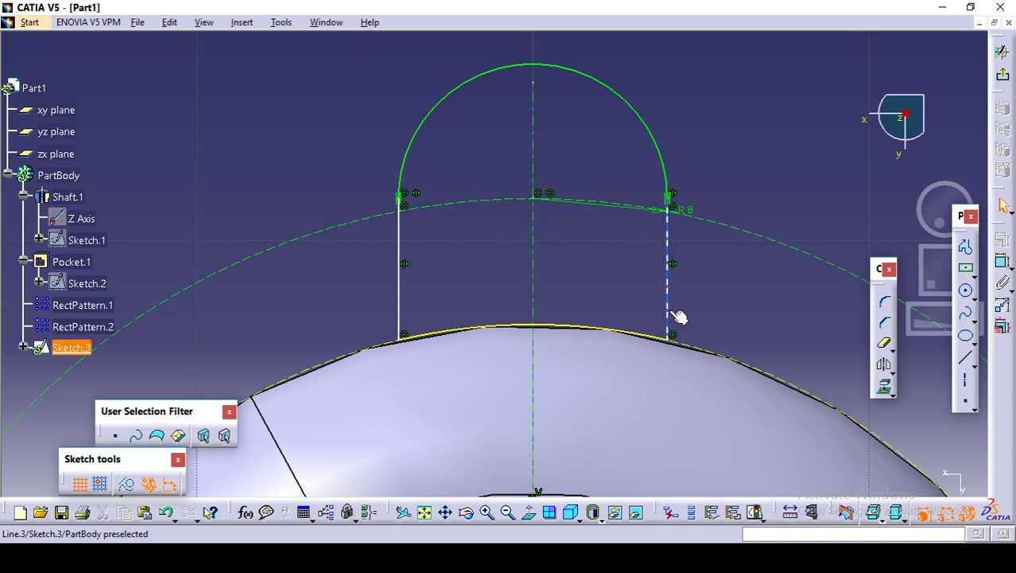
# Test the side line's freedom of movement, undo the shift, and constrain the lug's left side line as vertical.
pyautogui.moveTo(665, 318); pyautogui.dragTo(659, 299)
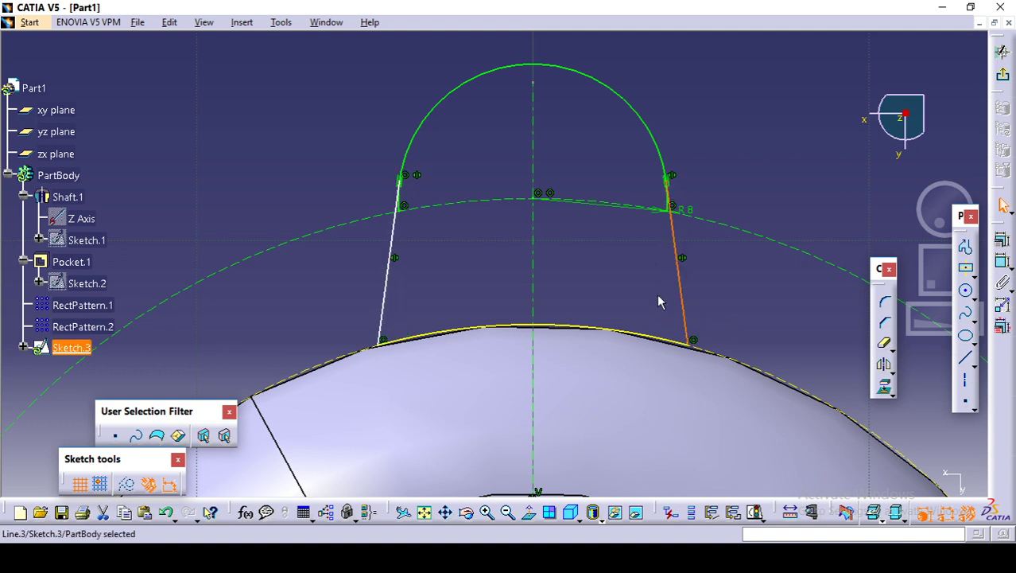
pyautogui.hotkey('ctrl', 'z')
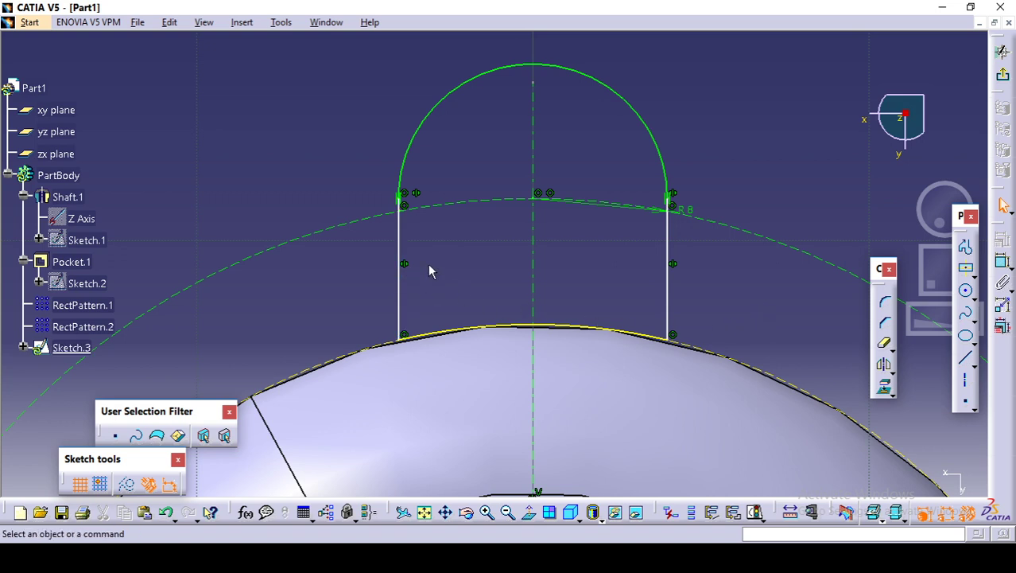
pyautogui.click(401, 291)
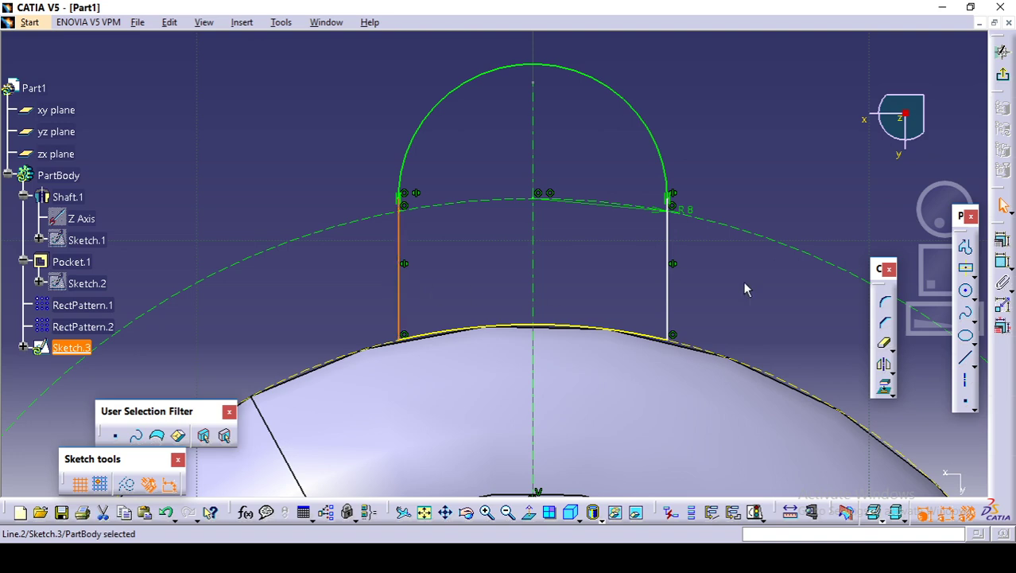
pyautogui.click(1003, 248)
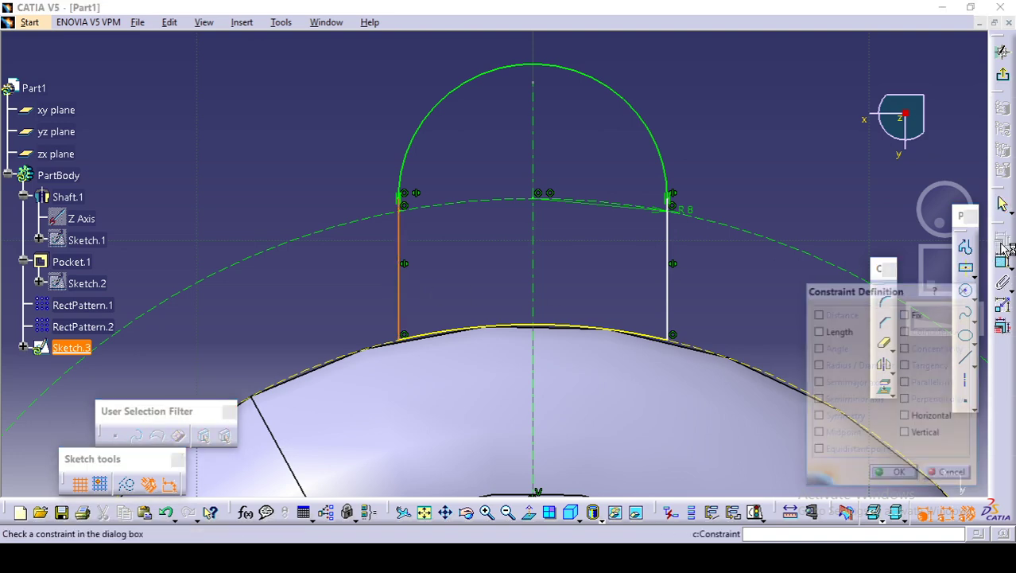
pyautogui.click(907, 434)
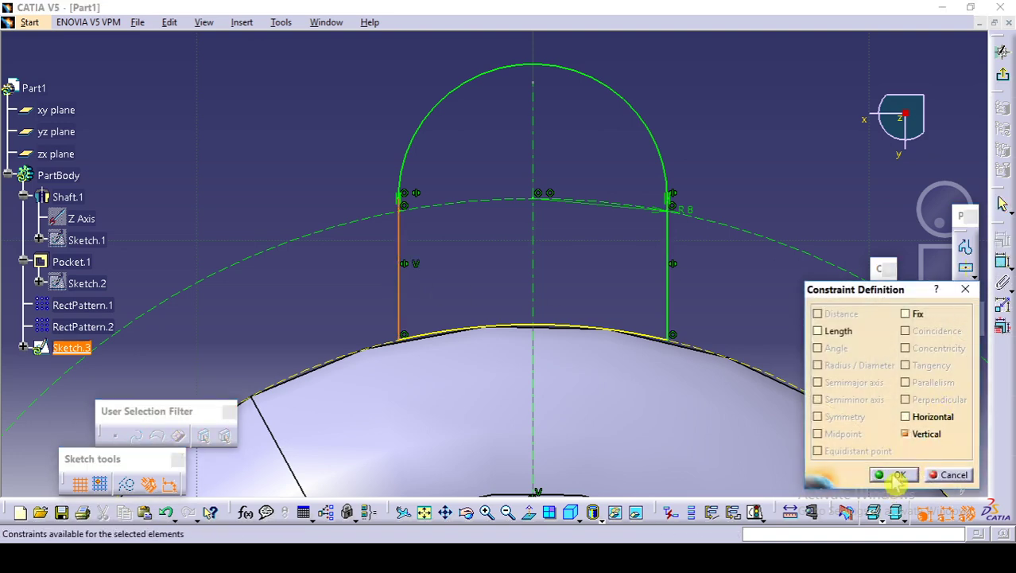
pyautogui.click(896, 474)
pyautogui.moveTo(714, 296)
pyautogui.mouseDown(button='middle')
pyautogui.moveTo(698, 364)
pyautogui.moveTo(701, 234)
pyautogui.moveTo(703, 311)
pyautogui.mouseUp(button='middle')
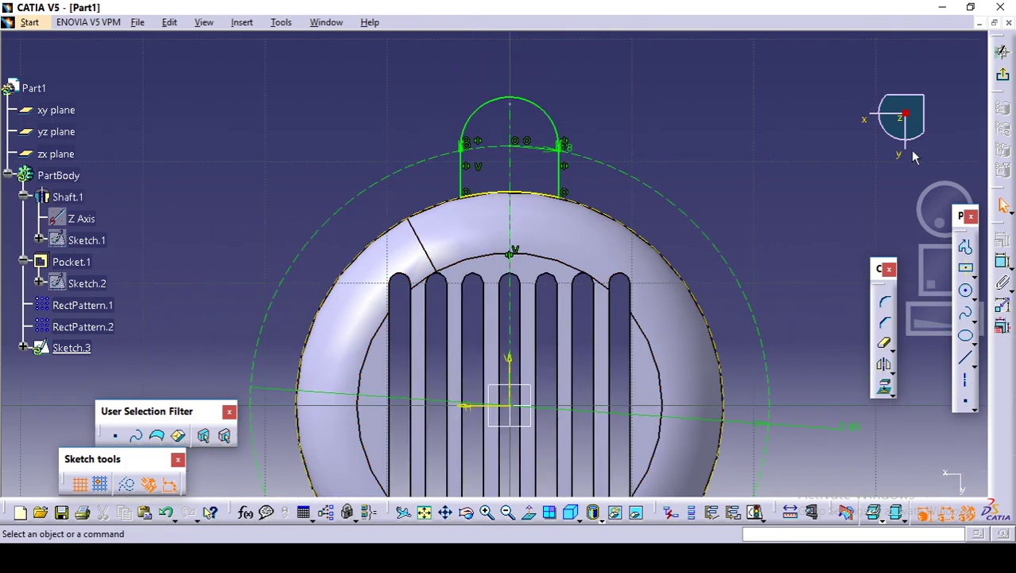
# Leave the sketch and inspect the lug profile where the R8 arc meets the side lines.
pyautogui.click(1005, 77)
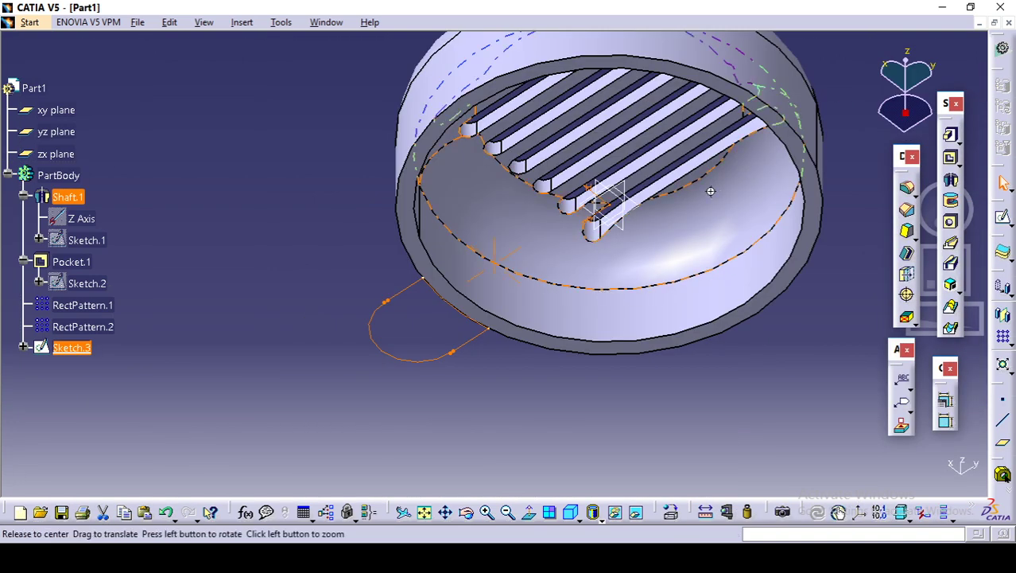
pyautogui.moveTo(710, 190)
pyautogui.mouseDown(button='middle')
pyautogui.moveTo(678, 279)
pyautogui.moveTo(560, 434)
pyautogui.mouseUp(button='middle')
pyautogui.click(560, 434)
pyautogui.moveTo(320, 270)
pyautogui.mouseDown(button='middle')
pyautogui.moveTo(470, 266)
pyautogui.moveTo(608, 420)
pyautogui.moveTo(633, 309)
pyautogui.moveTo(505, 346)
pyautogui.moveTo(562, 373)
pyautogui.moveTo(489, 405)
pyautogui.mouseUp(button='middle')
pyautogui.moveTo(352, 422); pyautogui.dragTo(356, 429, button='middle')
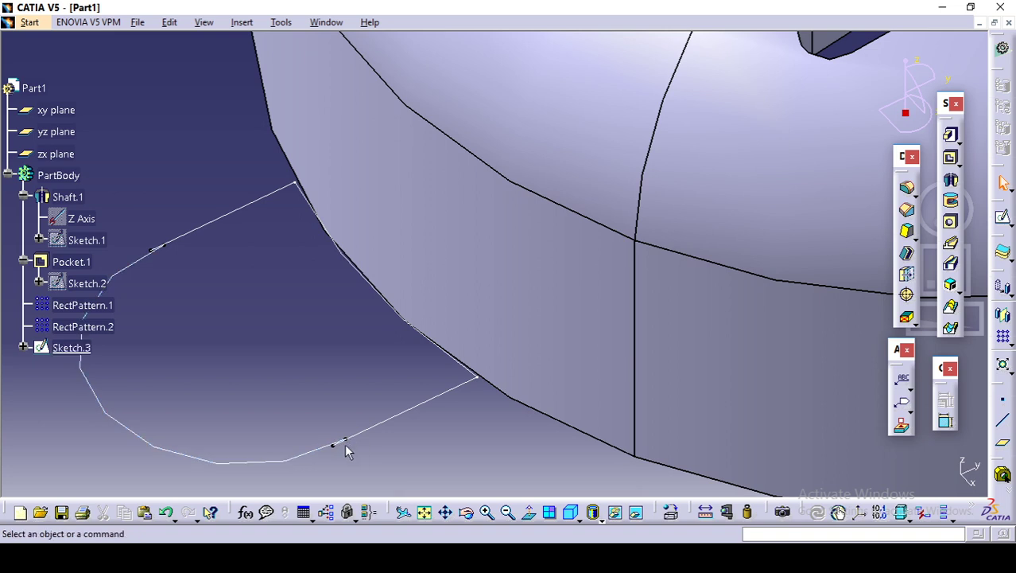
pyautogui.click(296, 454)
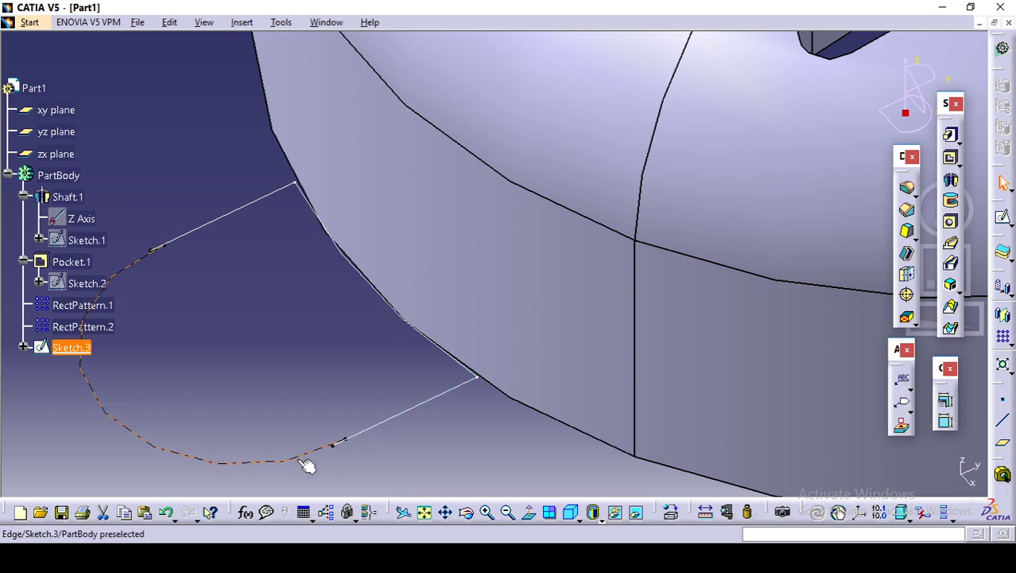
# Reopen the lug sketch, trim the short arc ends overlapping both side lines, and return to the part.
pyautogui.doubleClick(78, 351)
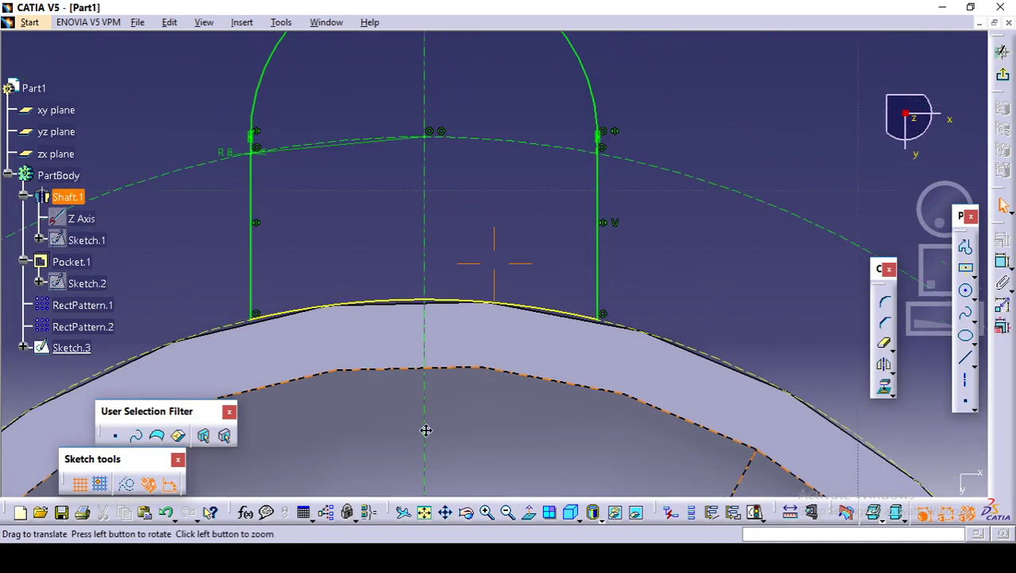
pyautogui.moveTo(426, 430)
pyautogui.mouseDown(button='middle')
pyautogui.moveTo(563, 209)
pyautogui.moveTo(659, 100)
pyautogui.moveTo(327, 173)
pyautogui.moveTo(374, 114)
pyautogui.mouseUp(button='middle')
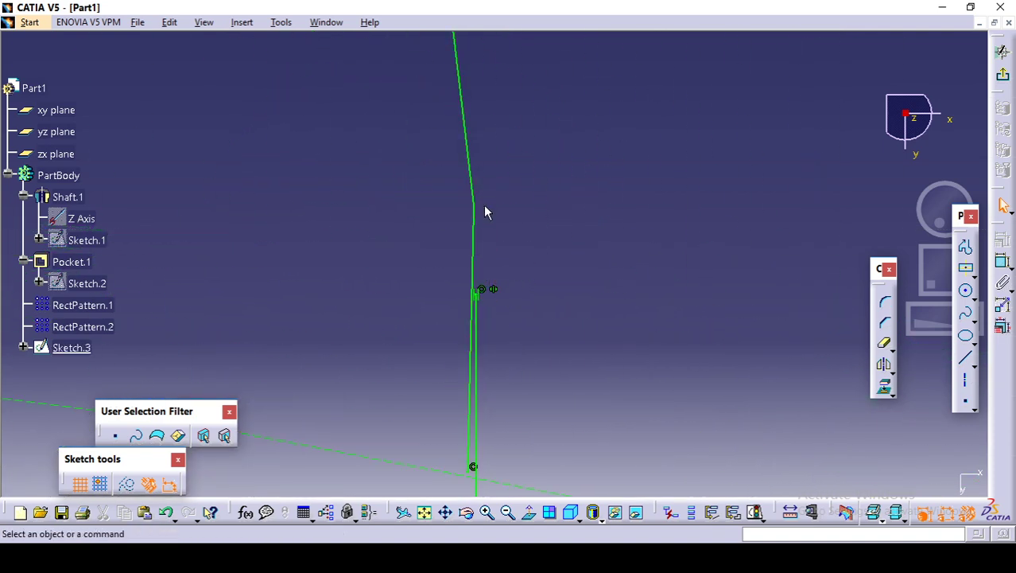
pyautogui.moveTo(484, 210); pyautogui.dragTo(533, 61, button='middle')
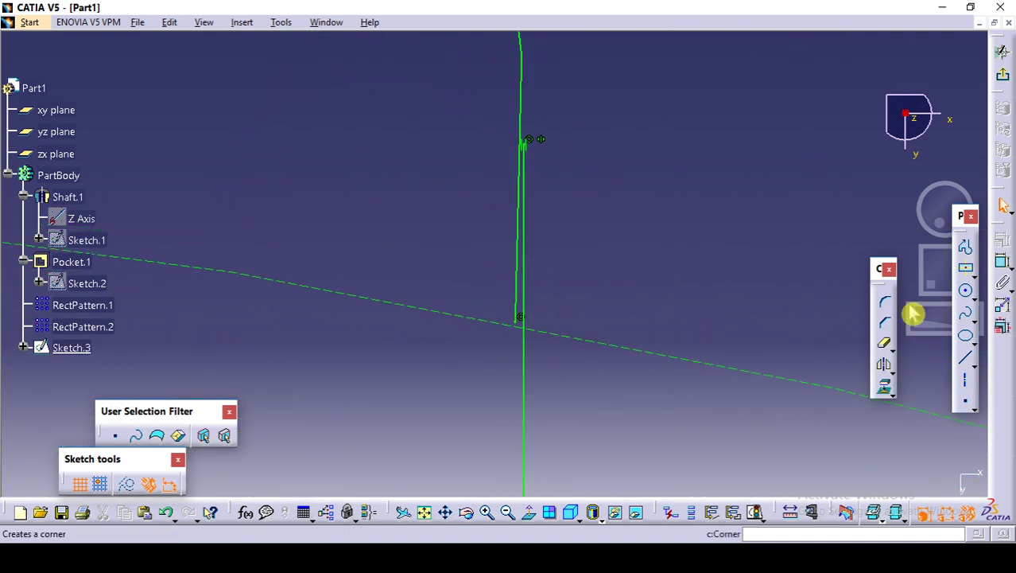
pyautogui.click(886, 348)
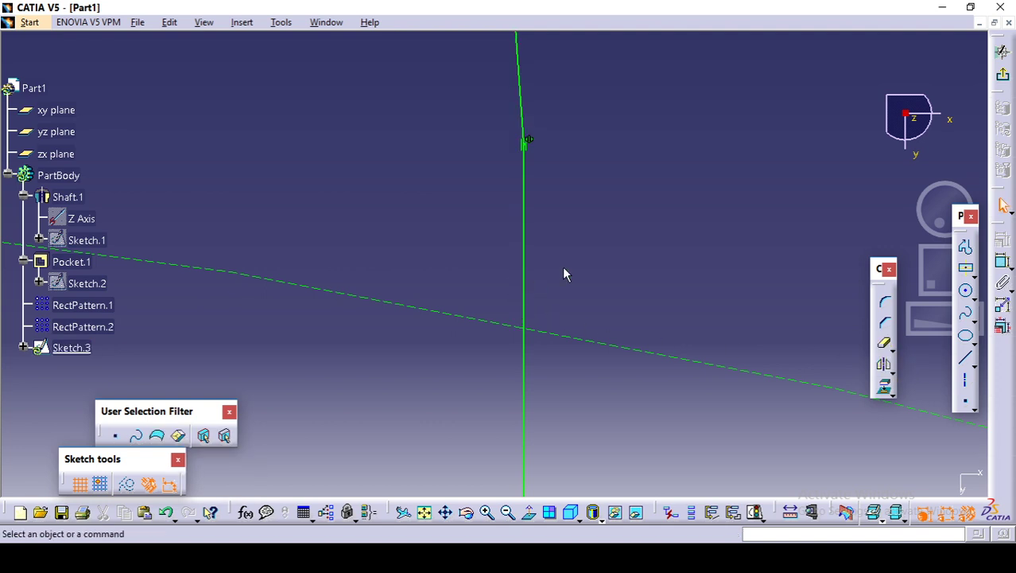
pyautogui.moveTo(562, 272)
pyautogui.mouseDown(button='middle')
pyautogui.moveTo(551, 397)
pyautogui.moveTo(566, 247)
pyautogui.moveTo(435, 231)
pyautogui.moveTo(644, 378)
pyautogui.moveTo(668, 286)
pyautogui.moveTo(506, 377)
pyautogui.moveTo(624, 302)
pyautogui.mouseUp(button='middle')
pyautogui.click(886, 345)
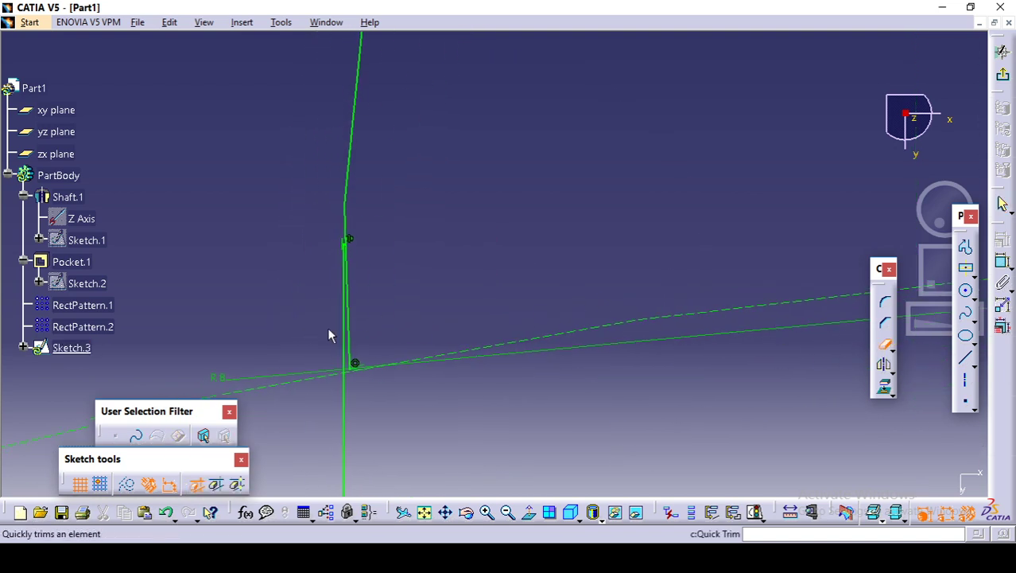
pyautogui.click(357, 360)
pyautogui.moveTo(463, 240); pyautogui.dragTo(438, 444, button='middle')
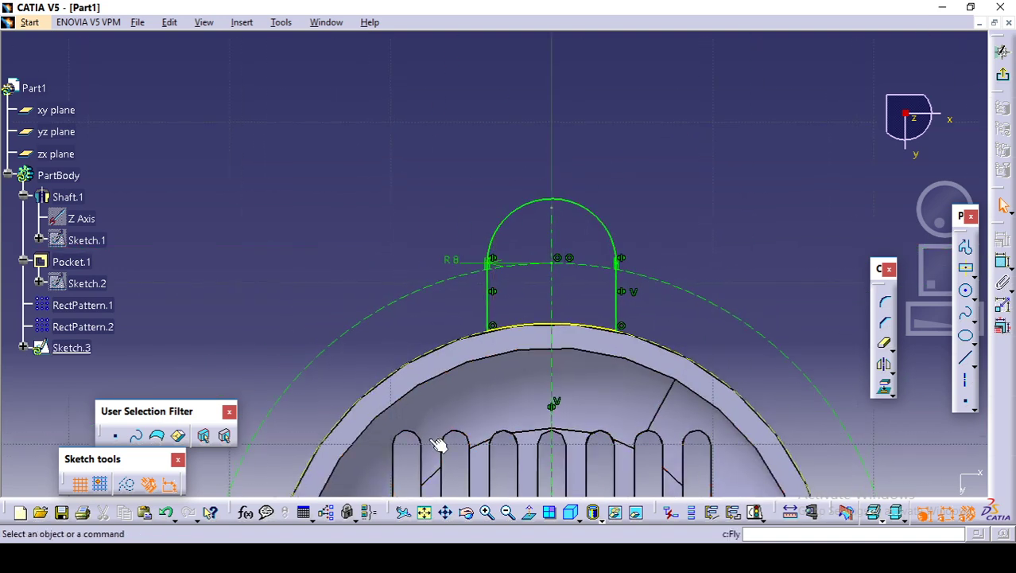
pyautogui.click(1002, 77)
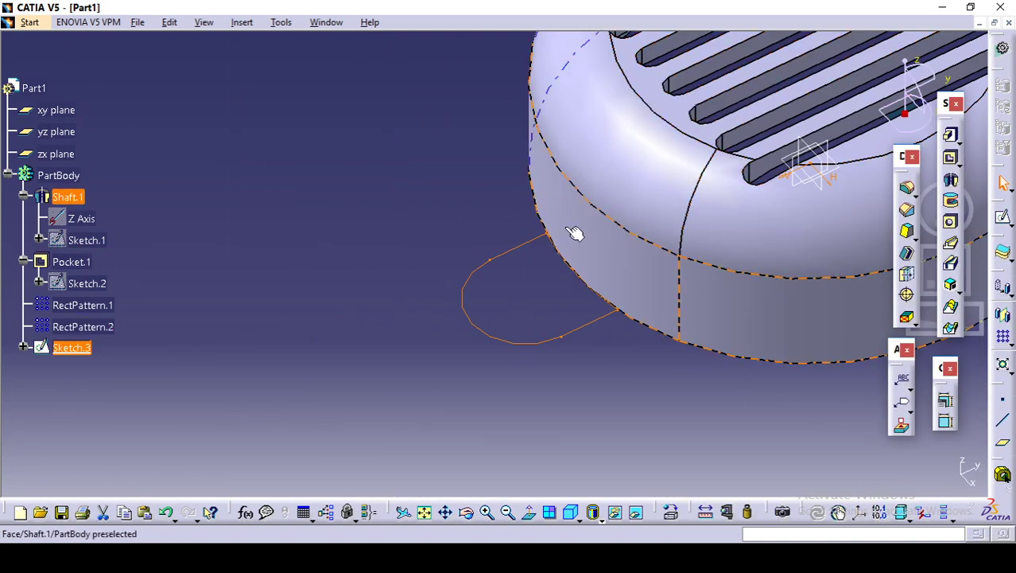
# Pad the lug sketch 5 mm in the reversed direction, upward along the cover's wall.
pyautogui.click(951, 135)
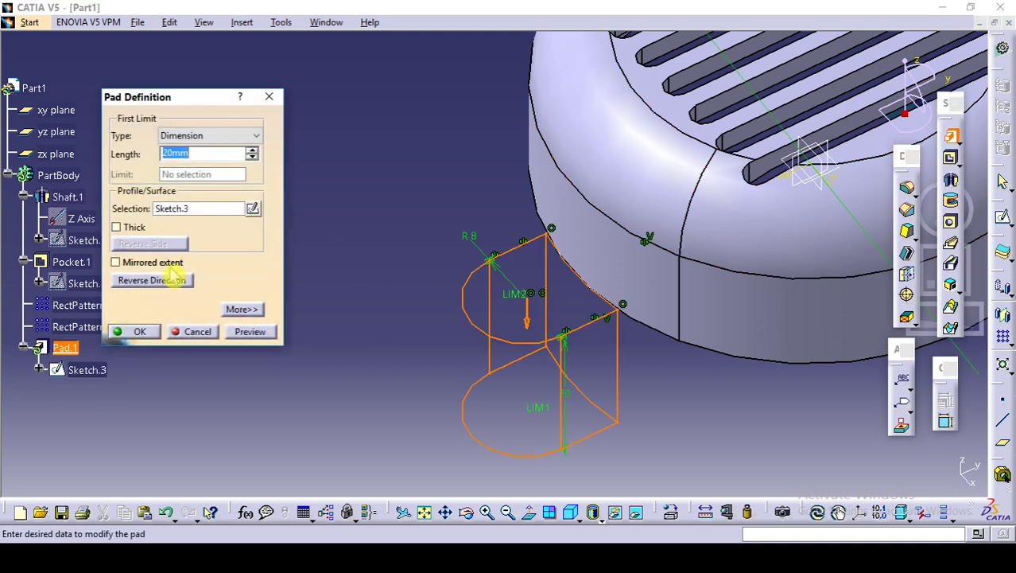
pyautogui.click(159, 278)
pyautogui.doubleClick(195, 153)
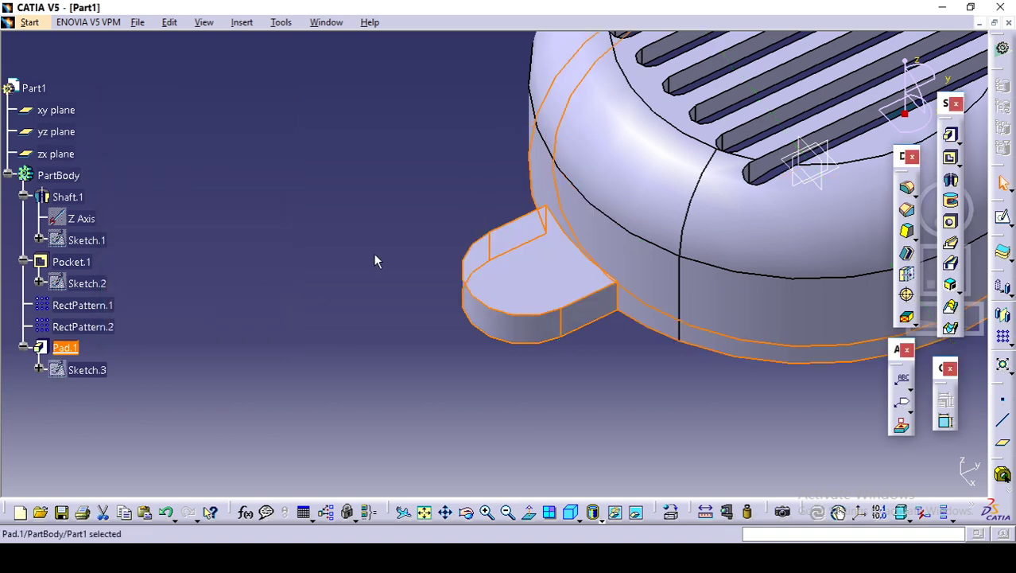
pyautogui.moveTo(346, 233); pyautogui.dragTo(487, 352, button='middle')
# Check the lug spacing on the practice drawing and start a circular pattern of the lug pad about the revolved cover body's circular face.
pyautogui.hotkey('alt', 'Tab')
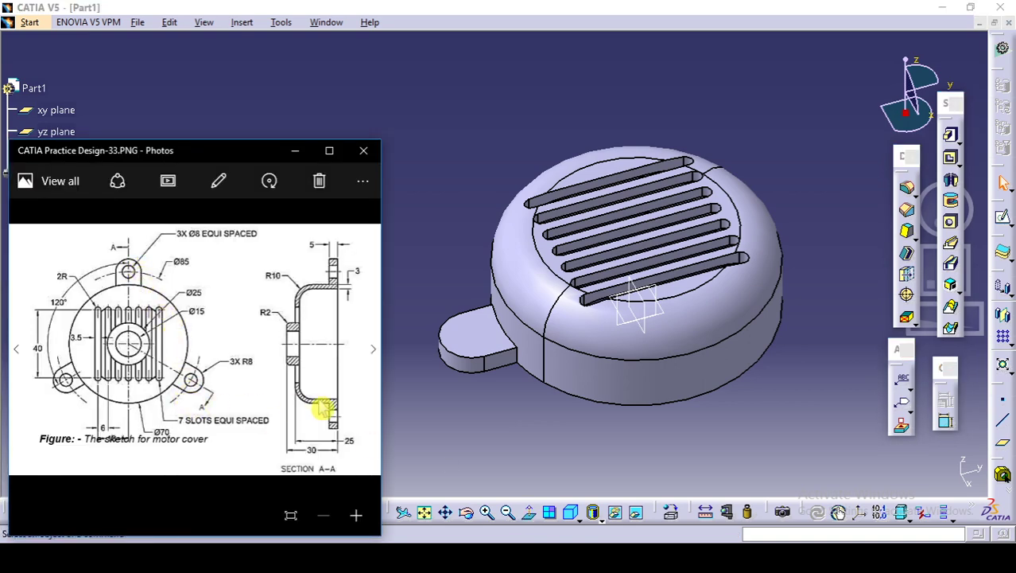
pyautogui.click(408, 202)
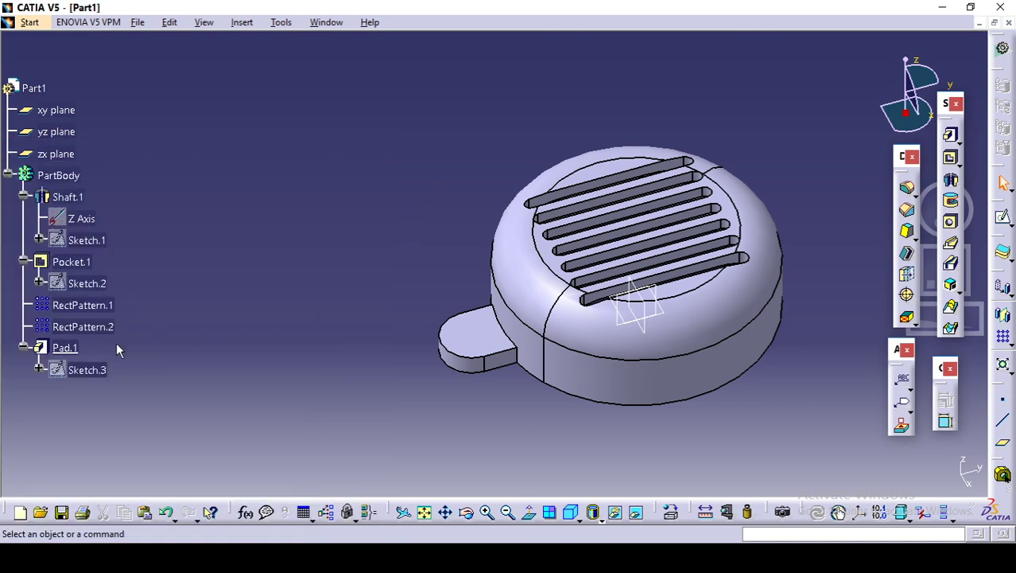
pyautogui.click(67, 348)
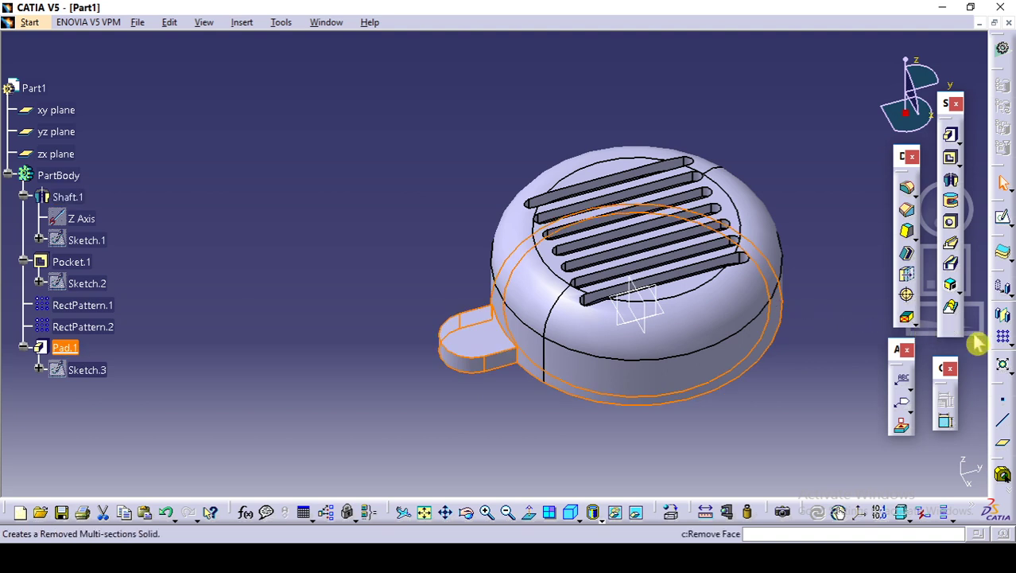
pyautogui.click(1007, 341)
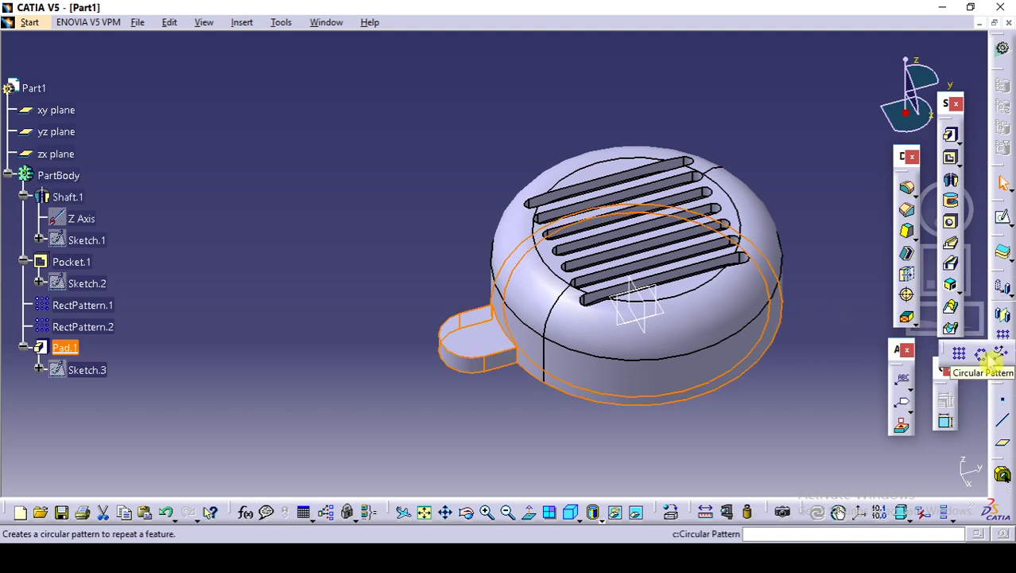
pyautogui.click(999, 355)
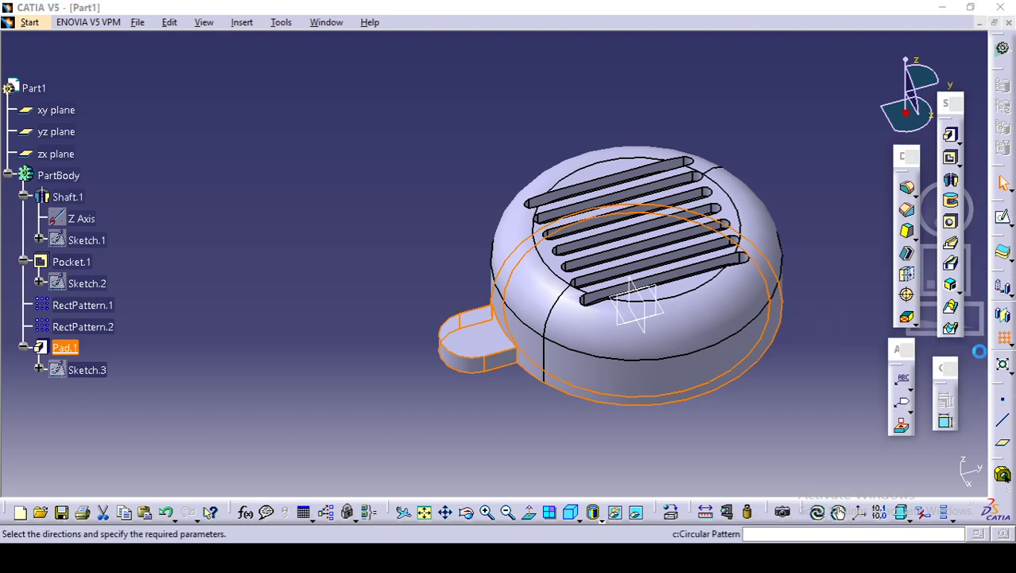
pyautogui.moveTo(690, 409); pyautogui.dragTo(495, 323, button='middle')
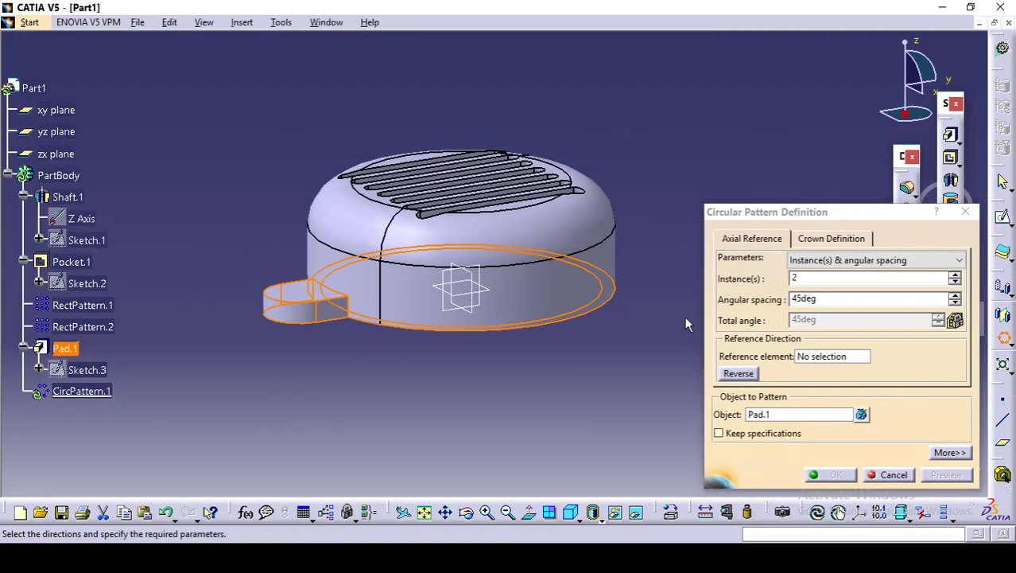
pyautogui.click(828, 356)
pyautogui.moveTo(533, 388); pyautogui.dragTo(550, 249, button='middle')
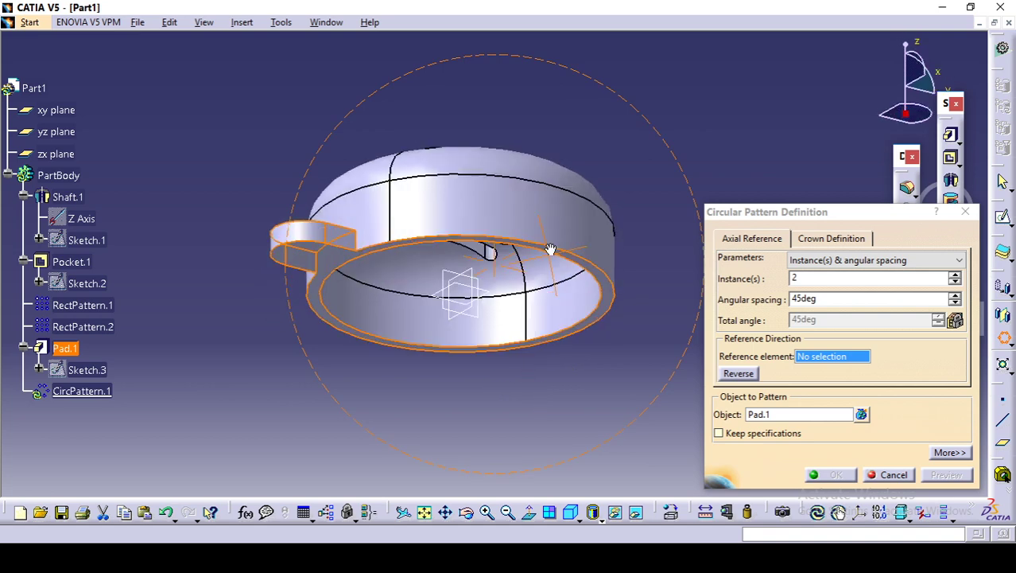
pyautogui.click(608, 302)
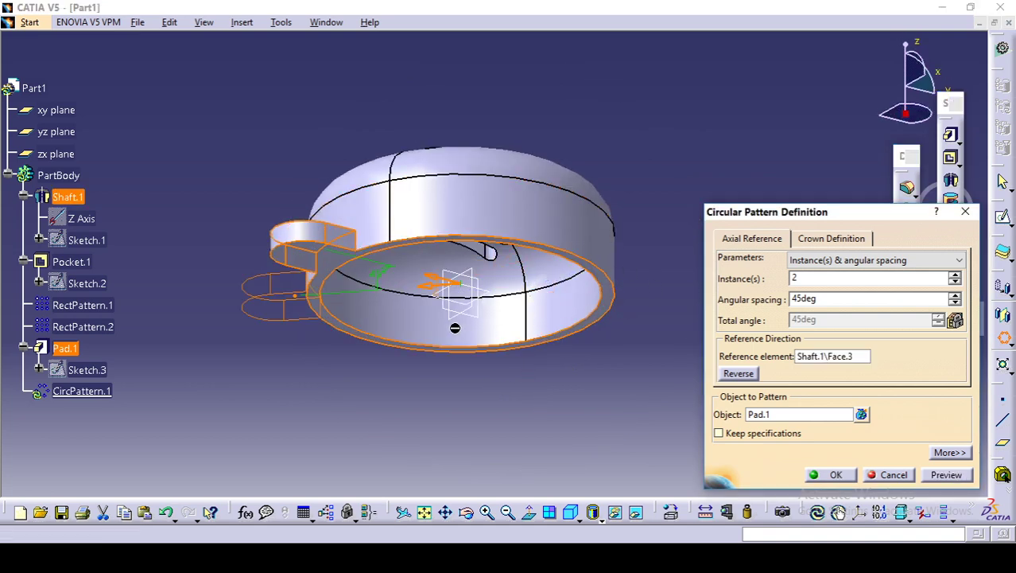
# Set the lug pattern to Complete crown with 3 instances and create it.
pyautogui.click(837, 262)
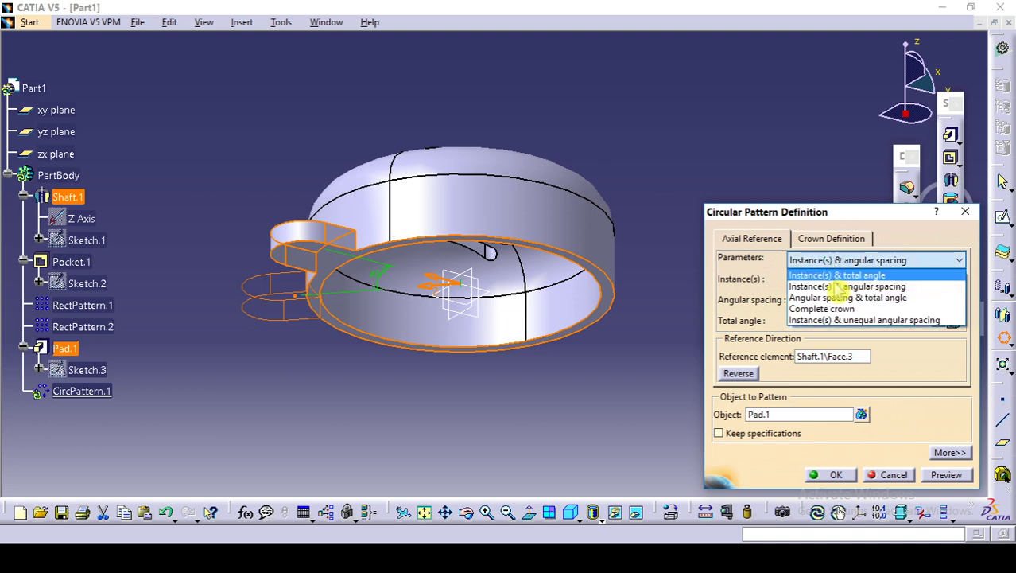
pyautogui.click(820, 308)
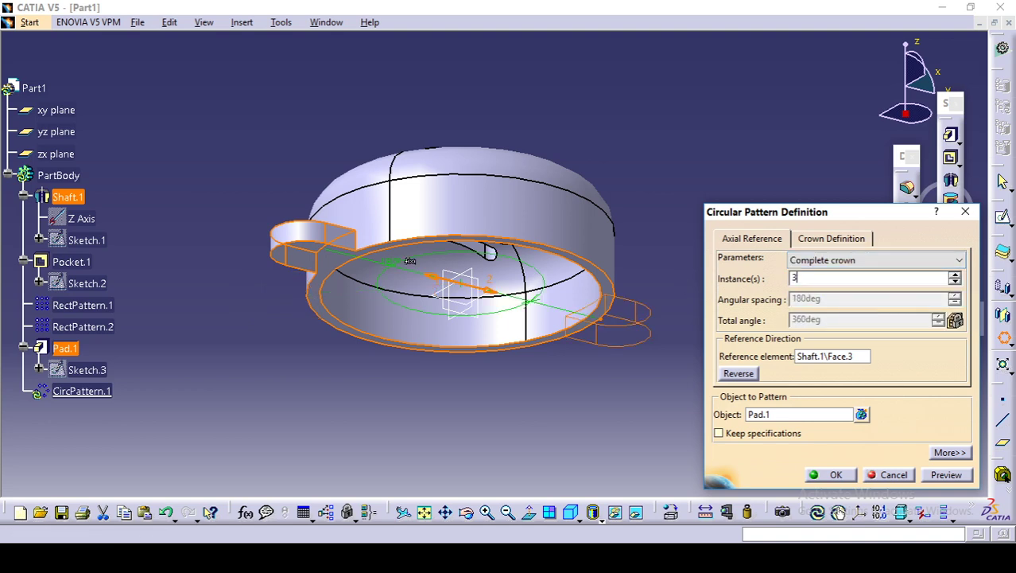
pyautogui.click(946, 475)
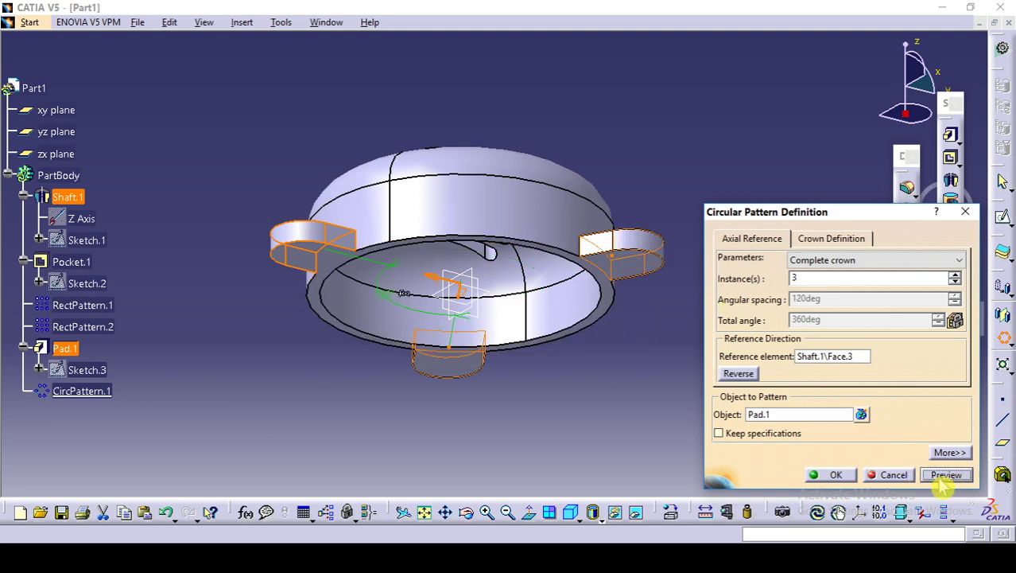
pyautogui.click(825, 477)
pyautogui.moveTo(453, 128); pyautogui.dragTo(559, 380, button='middle')
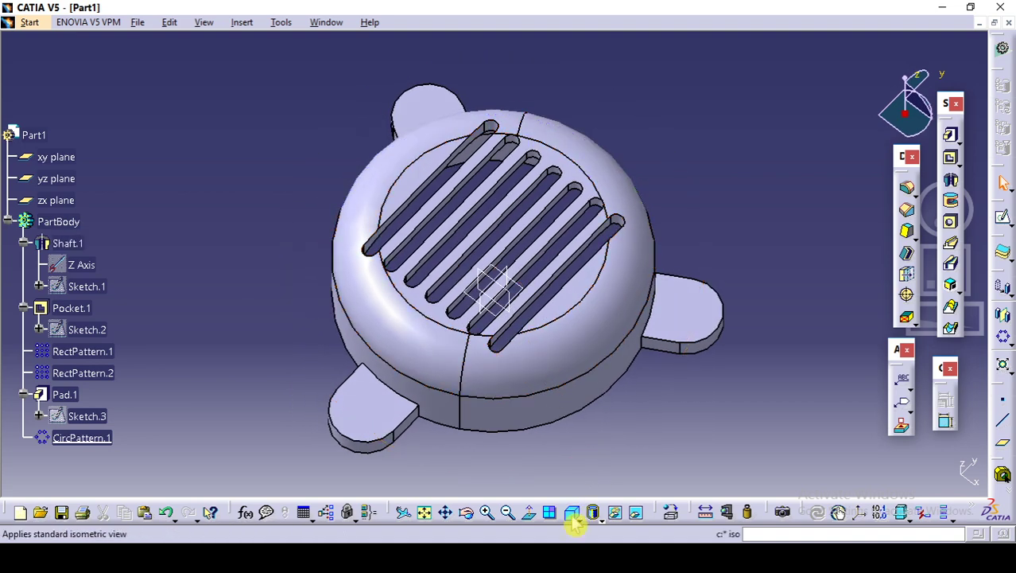
# Check the hole size on the practice drawing, start a hole on a patterned lug's top face, and open its positioning sketch.
pyautogui.hotkey('alt', 'Tab')
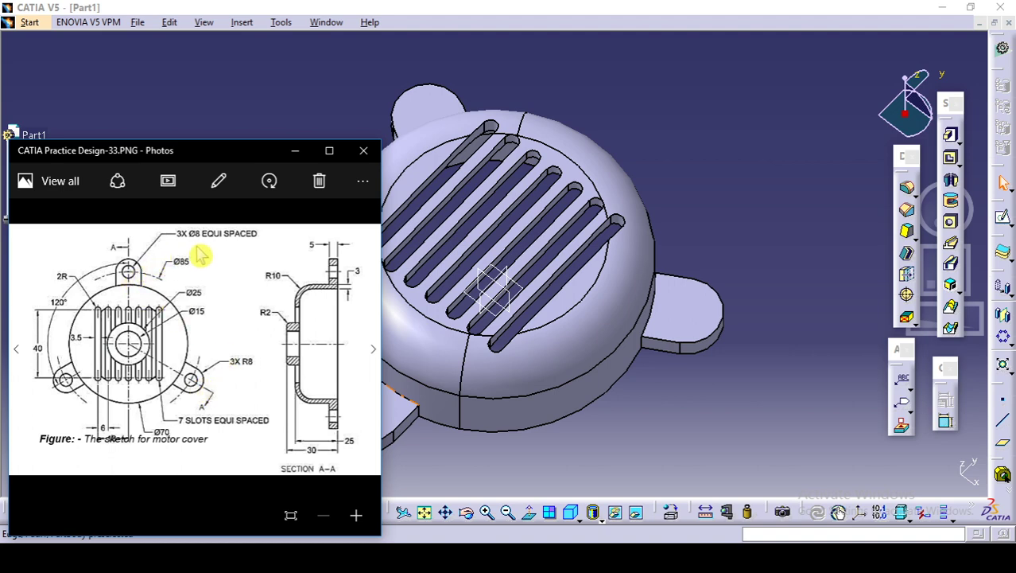
pyautogui.click(788, 223)
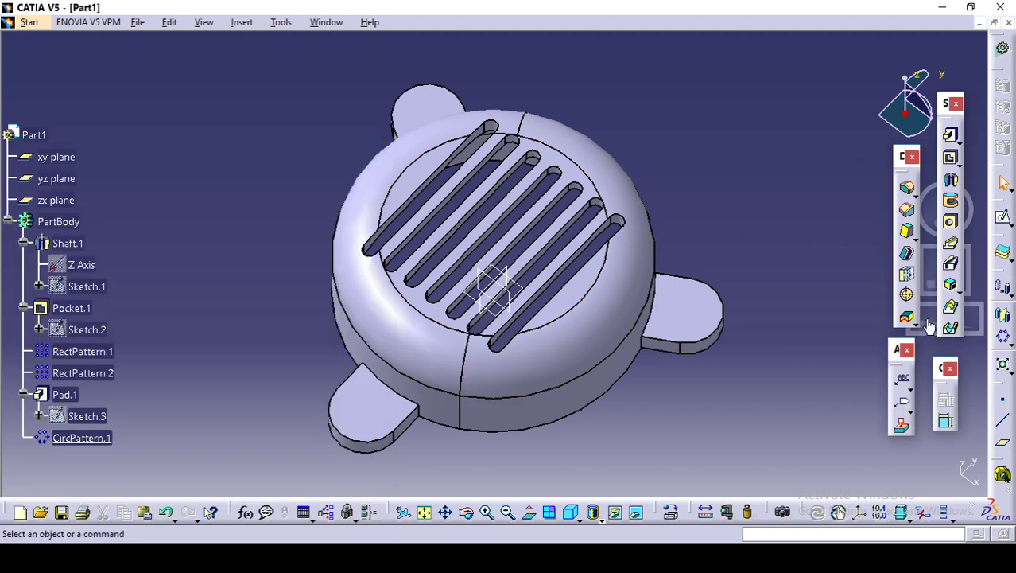
pyautogui.click(952, 224)
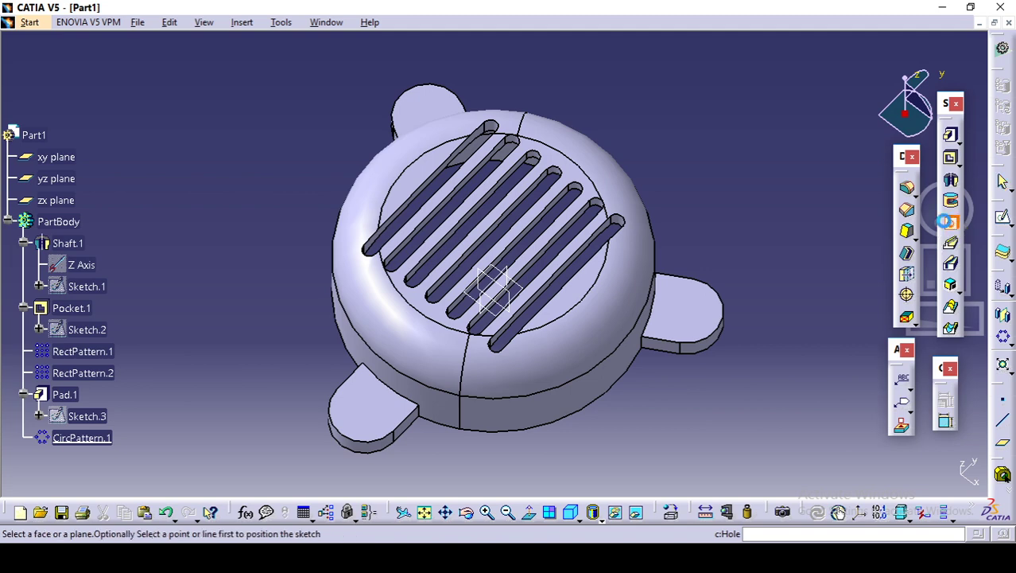
pyautogui.click(685, 310)
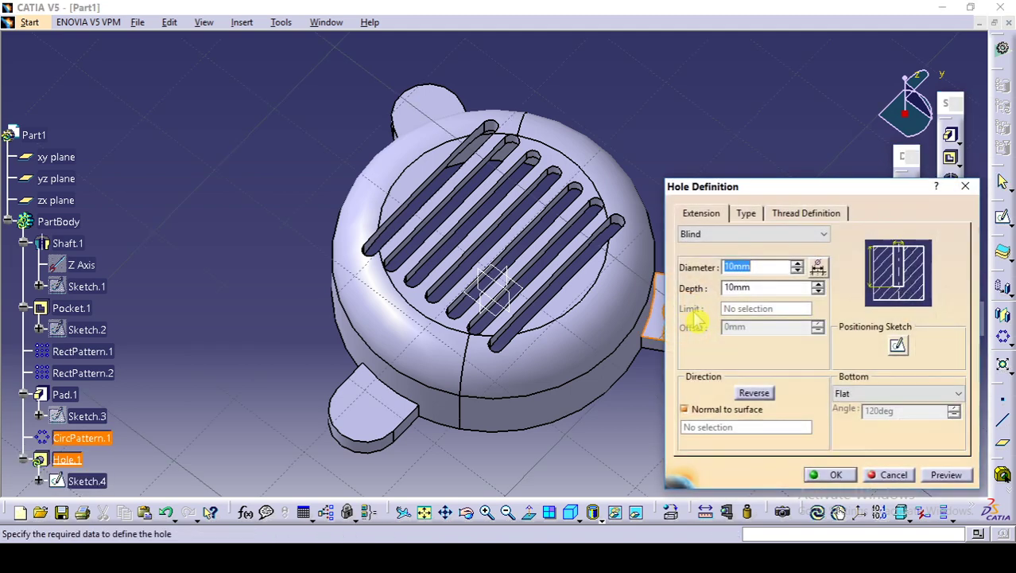
pyautogui.click(897, 345)
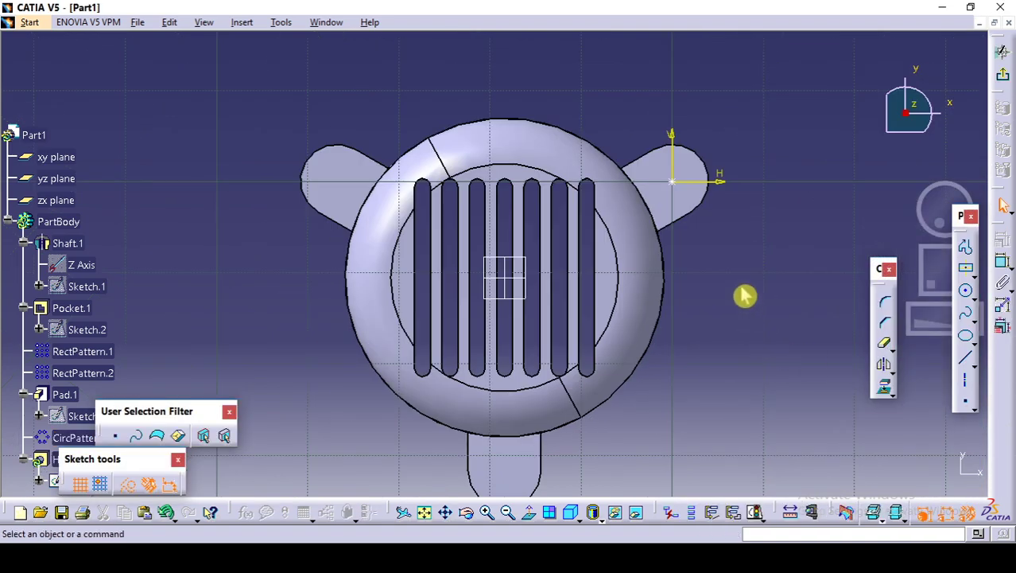
# Constrain the hole's centre point concentric with the lug's rounded end and return to the hole definition.
pyautogui.moveTo(648, 379)
pyautogui.mouseDown(button='middle')
pyautogui.moveTo(673, 297)
pyautogui.moveTo(702, 315)
pyautogui.mouseUp(button='middle')
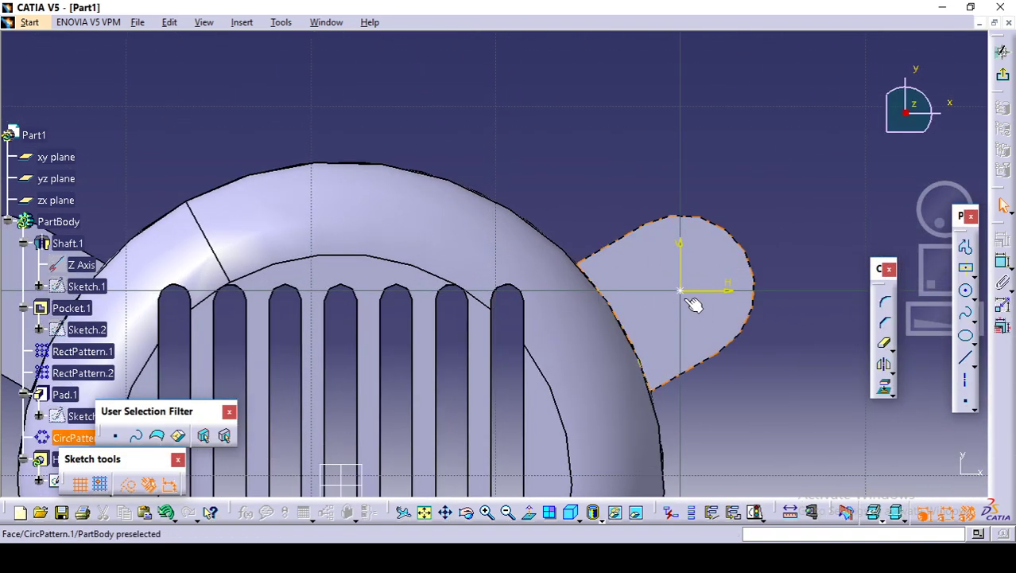
pyautogui.click(750, 280)
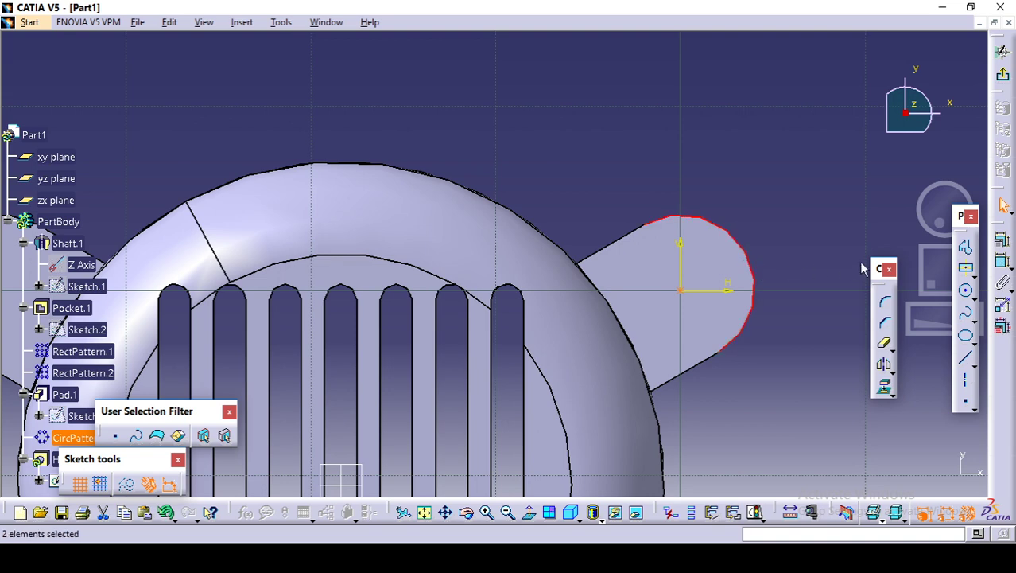
pyautogui.click(1004, 256)
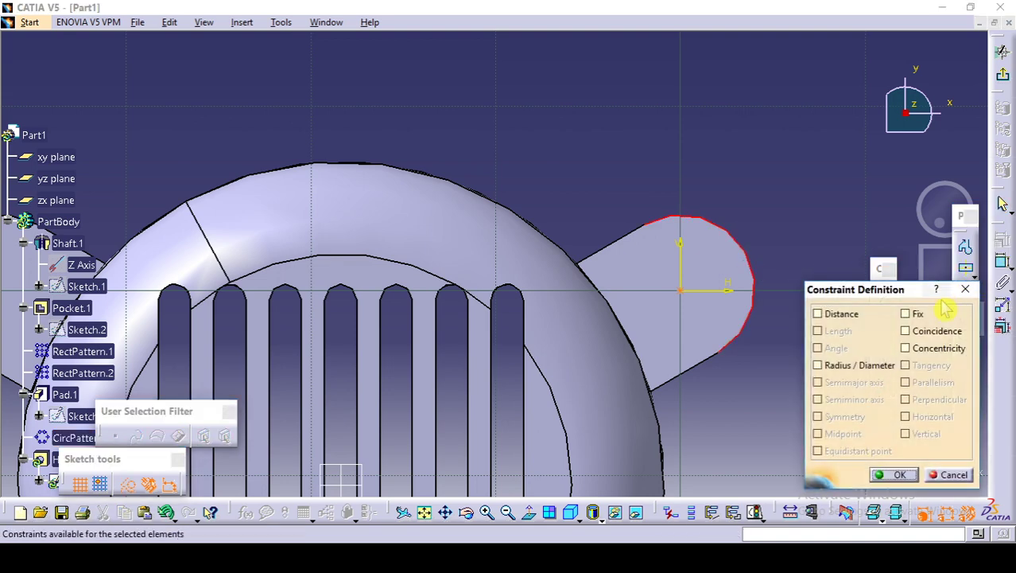
pyautogui.click(915, 348)
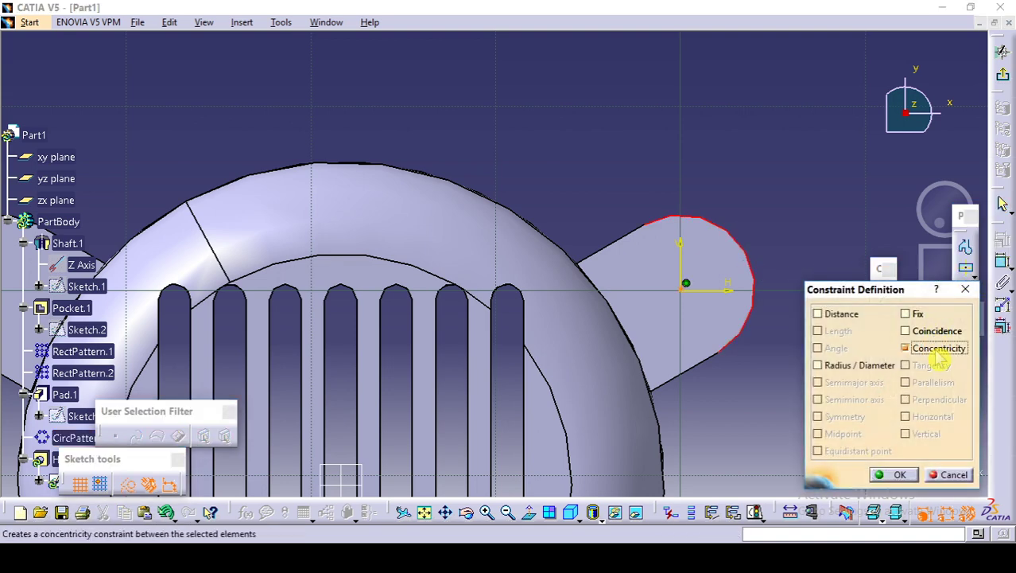
pyautogui.click(892, 481)
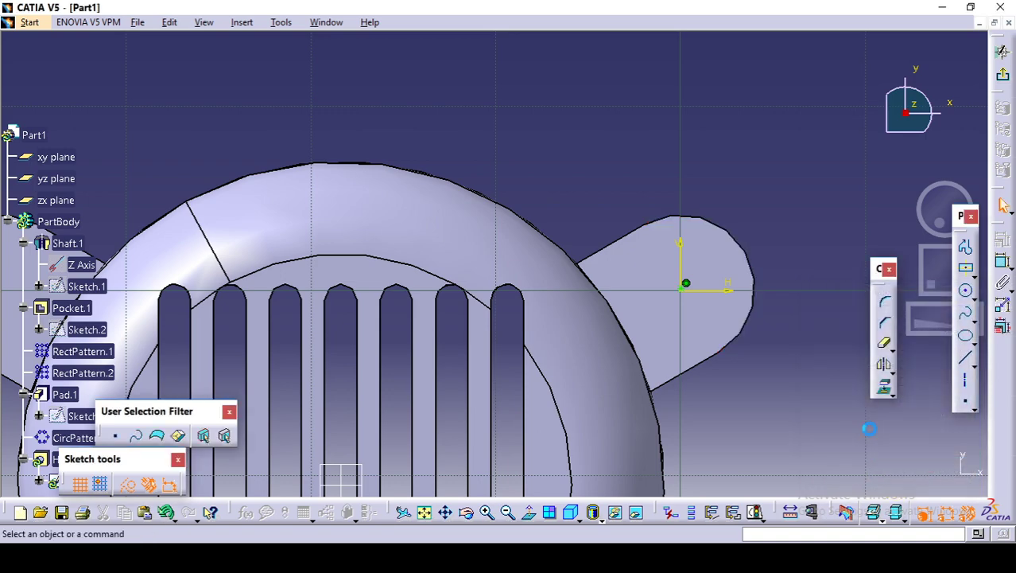
pyautogui.click(1005, 79)
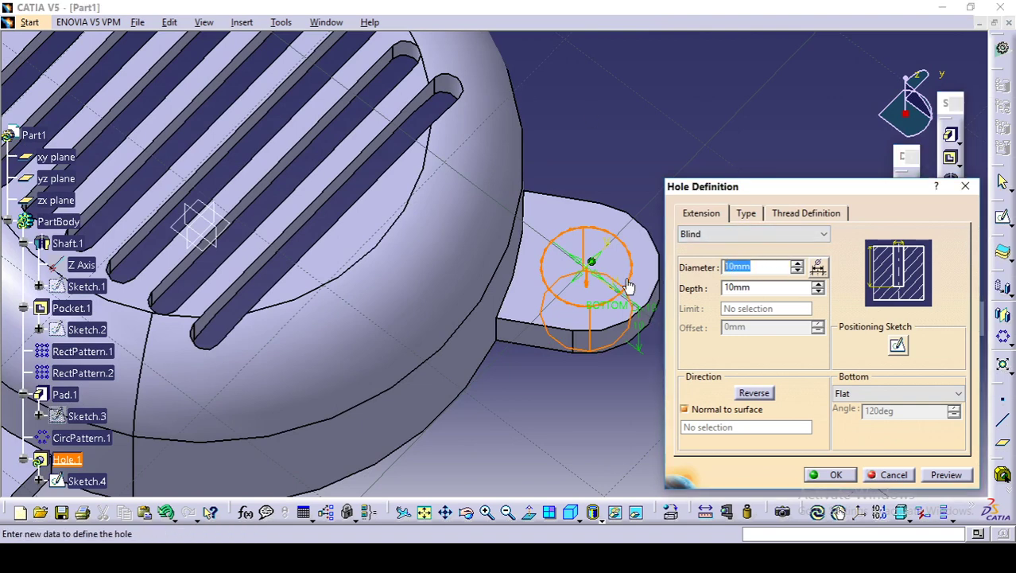
# Set the lug hole to Up To Last with an 8 mm diameter and create it.
pyautogui.click(699, 233)
pyautogui.click(715, 270)
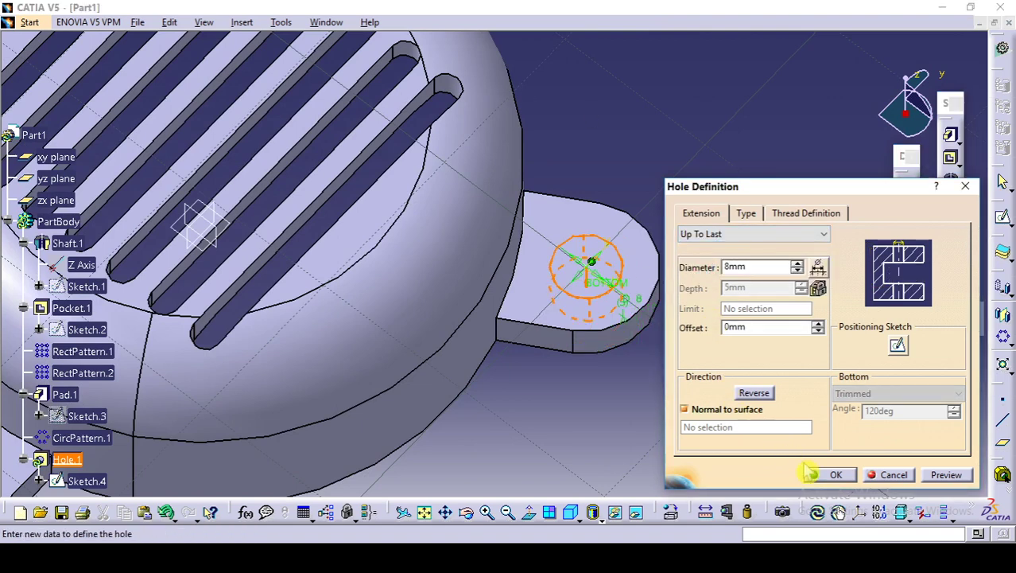
pyautogui.click(834, 477)
pyautogui.moveTo(769, 344); pyautogui.dragTo(792, 295, button='middle')
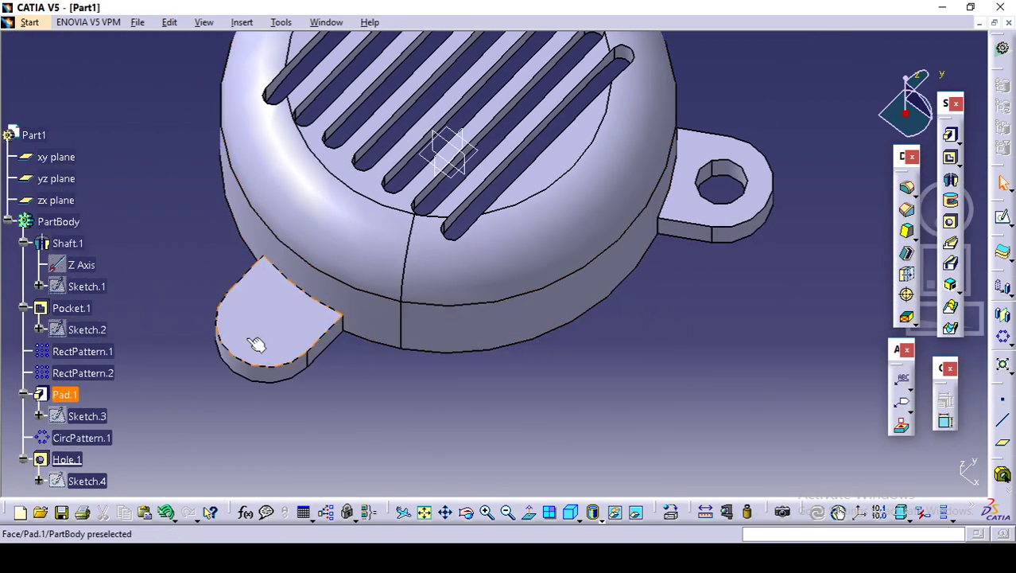
# Start a circular pattern of the lug hole and activate the choice of its reference element.
pyautogui.scroll(-6, 100, 326)
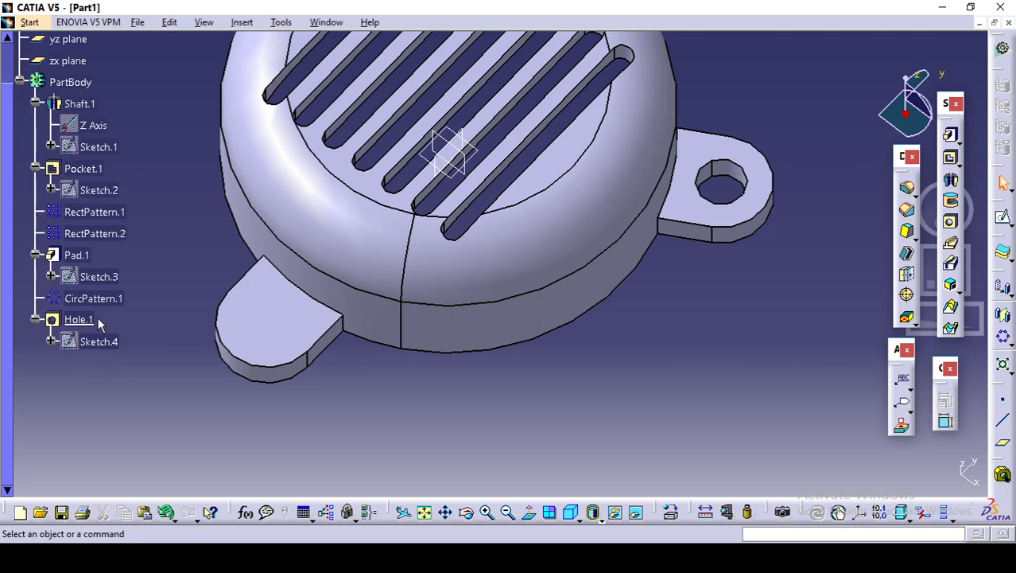
pyautogui.click(93, 322)
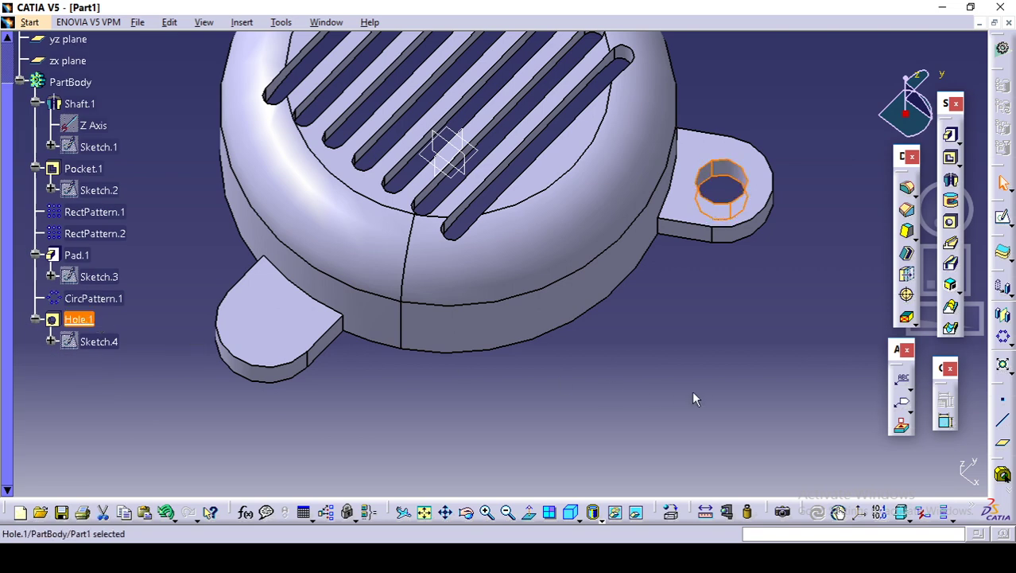
pyautogui.moveTo(692, 391); pyautogui.dragTo(697, 102, button='middle')
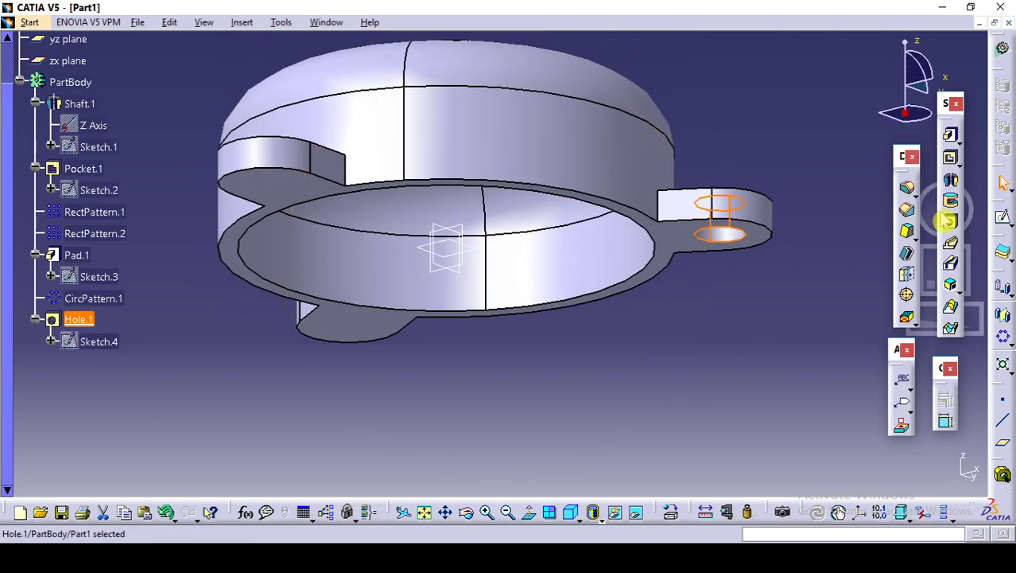
pyautogui.click(1004, 351)
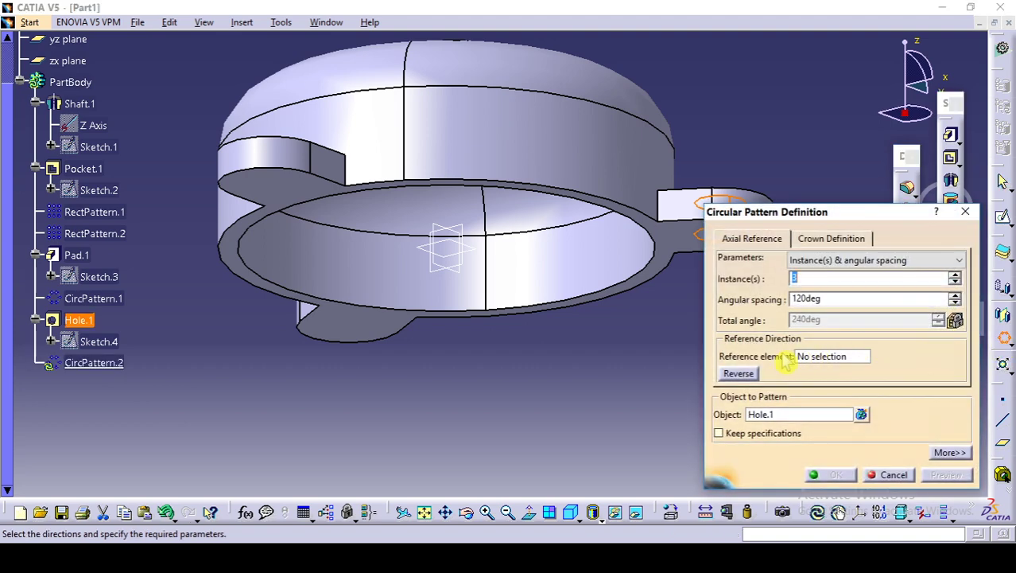
pyautogui.click(815, 358)
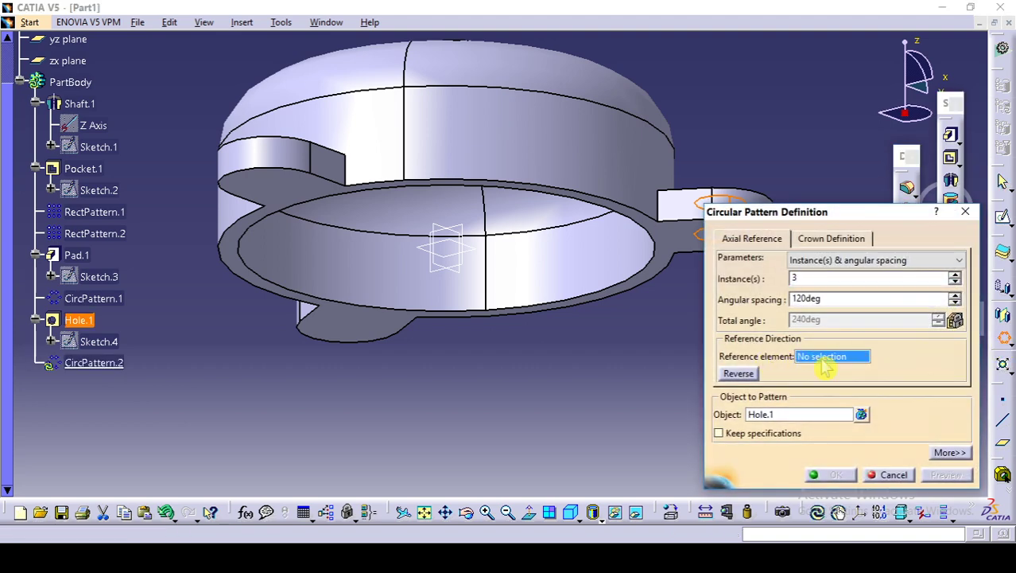
# Try the flat underside of the lugs and rim as the hole pattern's reference element.
pyautogui.click(665, 239)
pyautogui.moveTo(486, 263); pyautogui.dragTo(514, 362, button='middle')
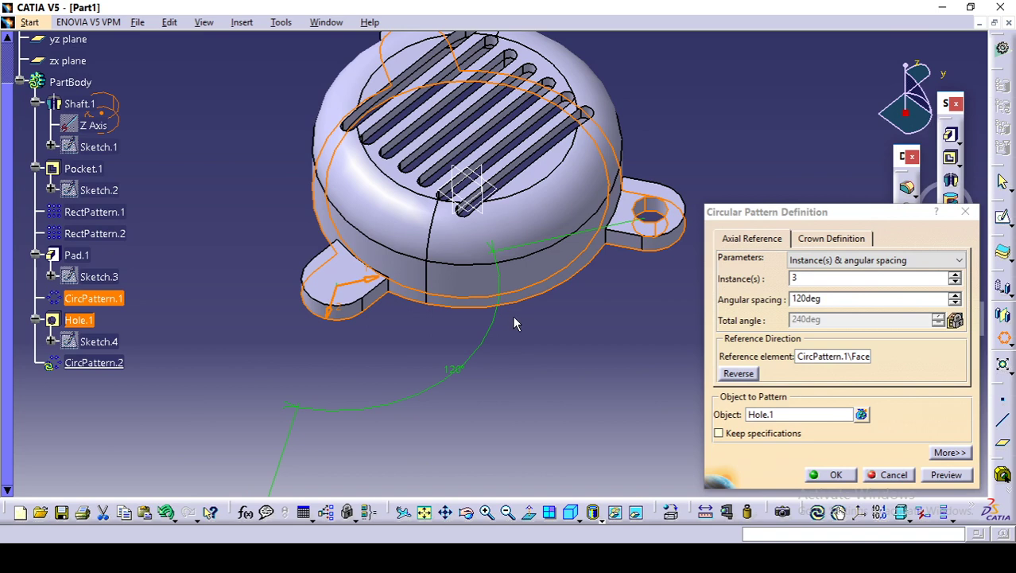
pyautogui.moveTo(514, 322); pyautogui.dragTo(514, 403, button='middle')
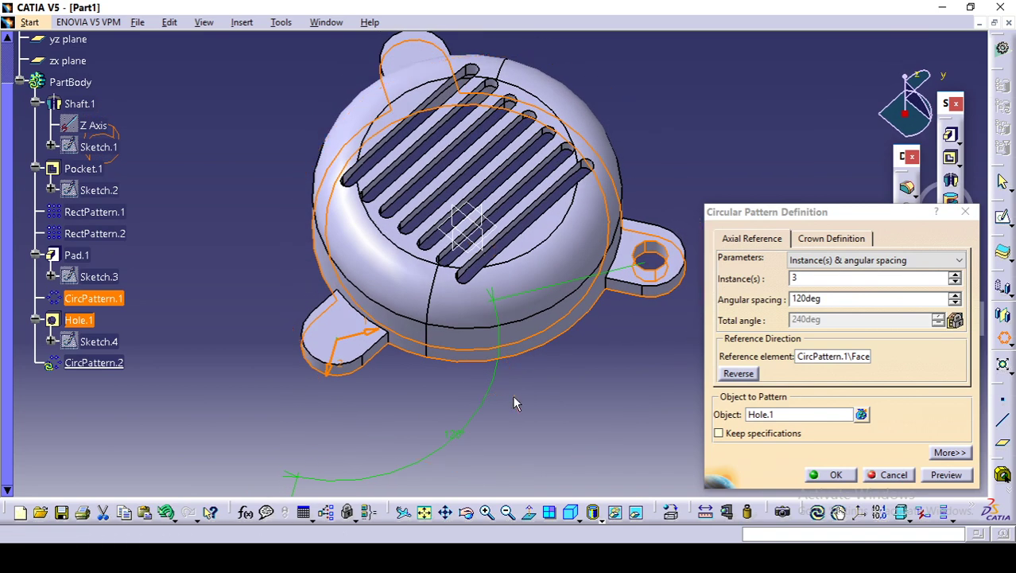
# Use the cover's inner cylindrical wall as the hole pattern's reference and create three instances at 120° spacing.
pyautogui.click(834, 356)
pyautogui.moveTo(573, 318); pyautogui.dragTo(579, 82, button='middle')
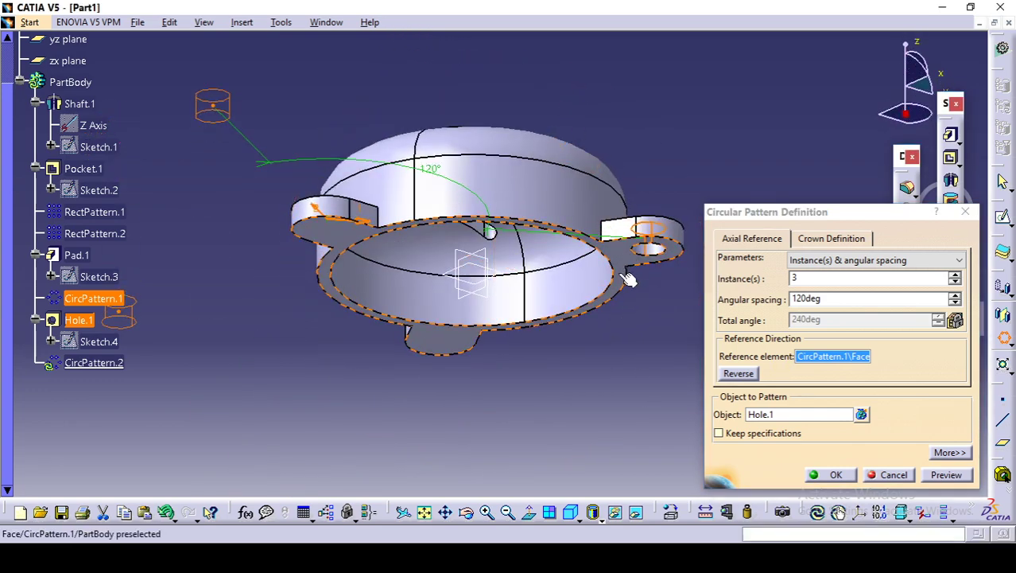
pyautogui.click(576, 304)
pyautogui.moveTo(576, 303); pyautogui.dragTo(425, 460, button='middle')
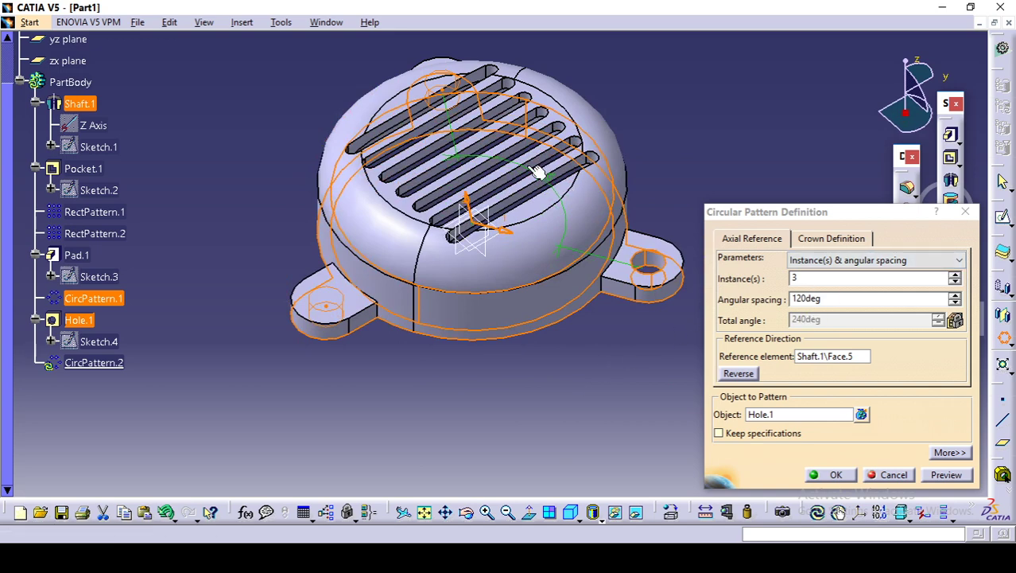
pyautogui.moveTo(537, 172); pyautogui.dragTo(527, 248, button='middle')
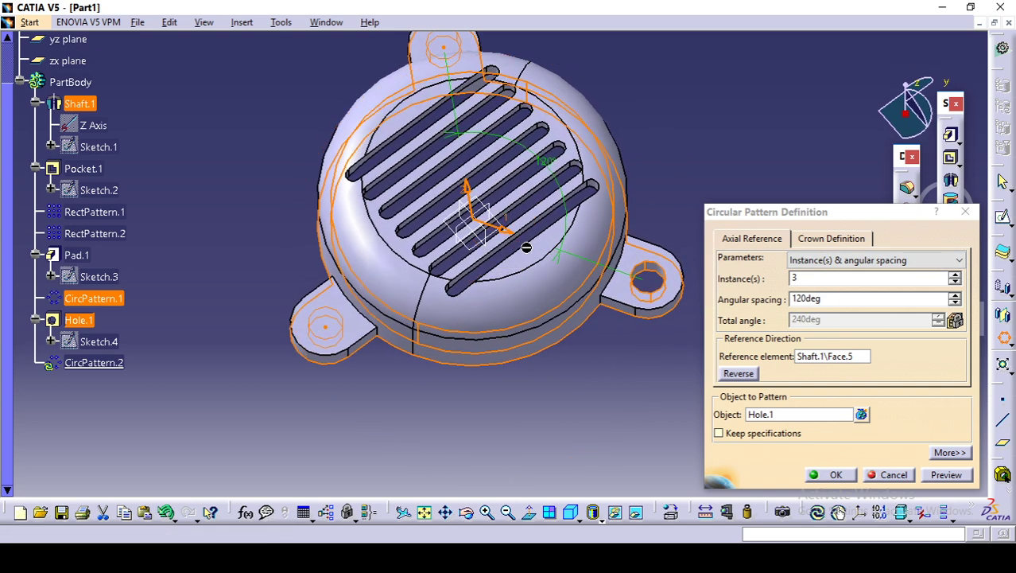
pyautogui.click(831, 475)
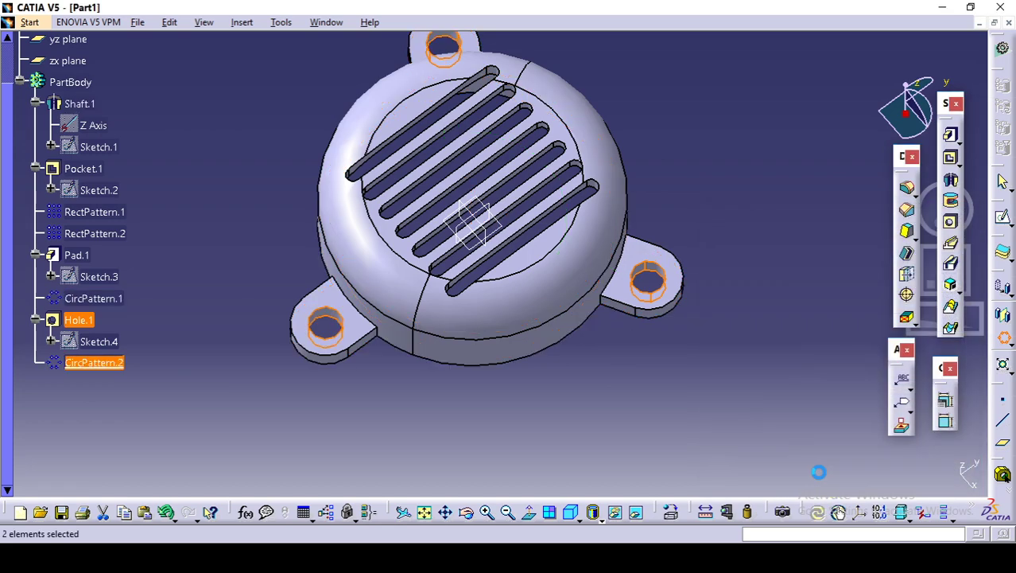
pyautogui.moveTo(771, 310); pyautogui.dragTo(762, 243, button='middle')
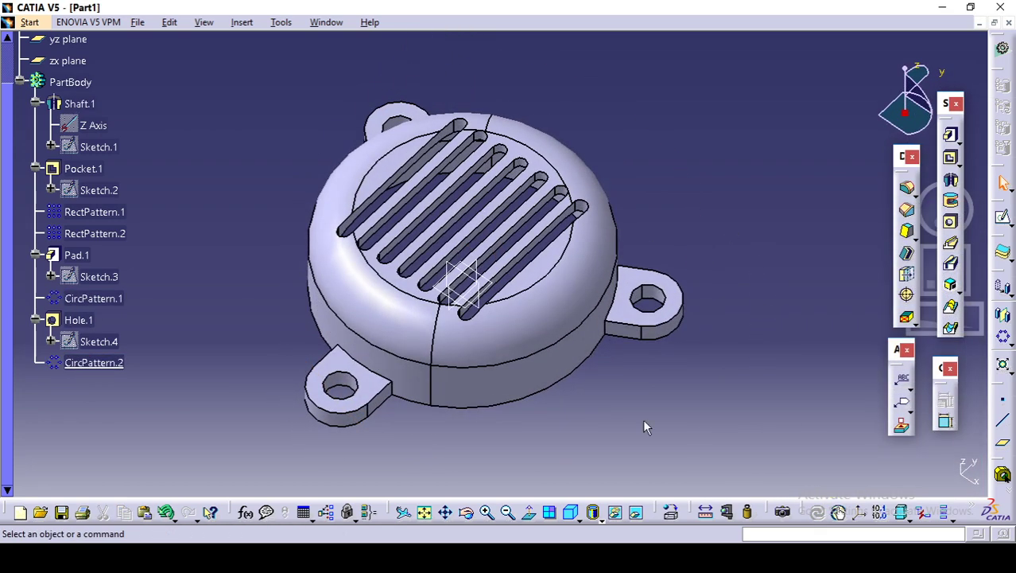
# Check the overall height in the practice drawing and create a plane offset 30 mm upward from the flat underside of the rim and lugs.
pyautogui.hotkey('alt', 'Tab')
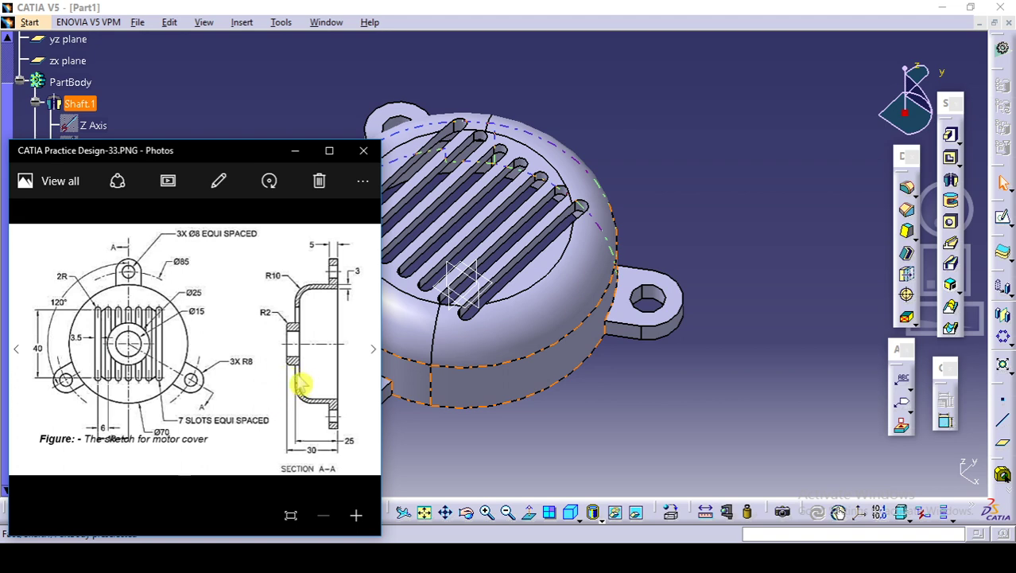
pyautogui.click(705, 215)
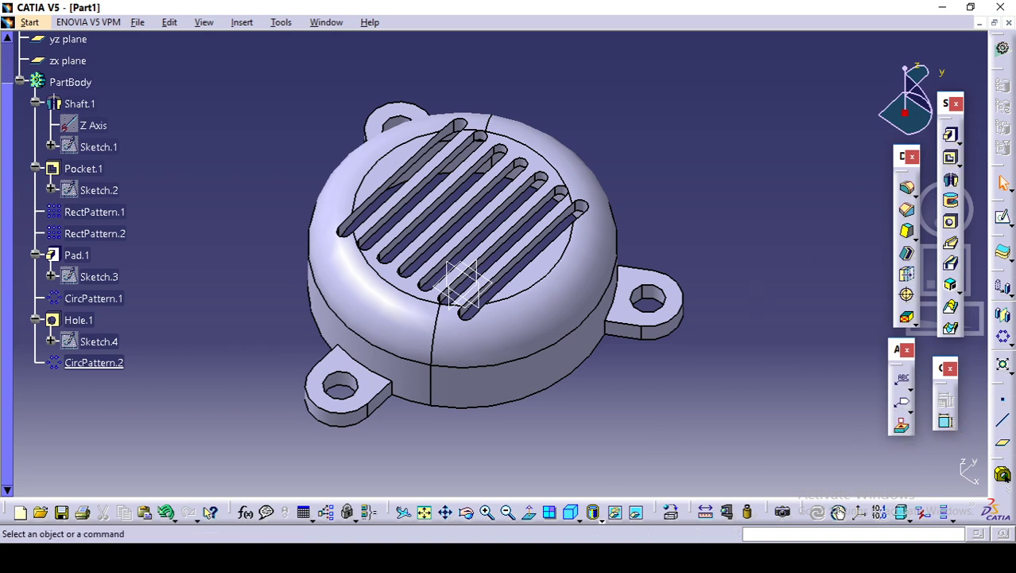
pyautogui.click(565, 561)
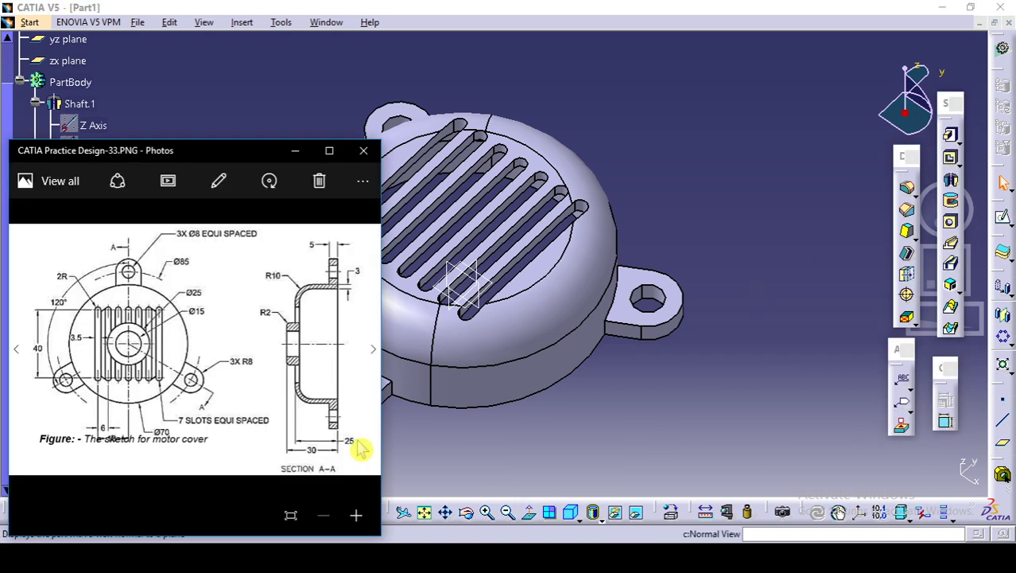
pyautogui.click(692, 422)
pyautogui.moveTo(689, 429); pyautogui.dragTo(815, 224, button='middle')
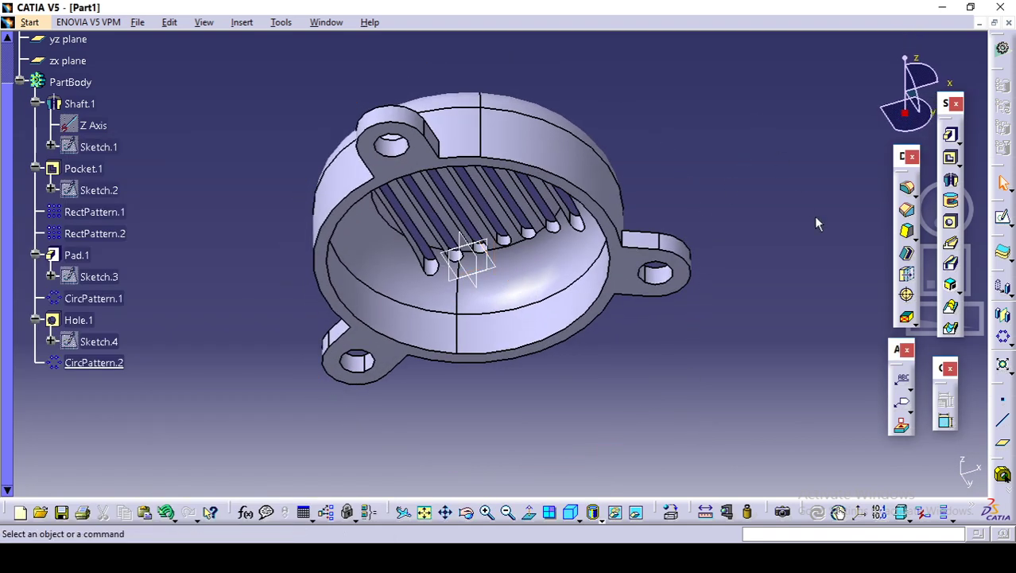
pyautogui.click(1003, 443)
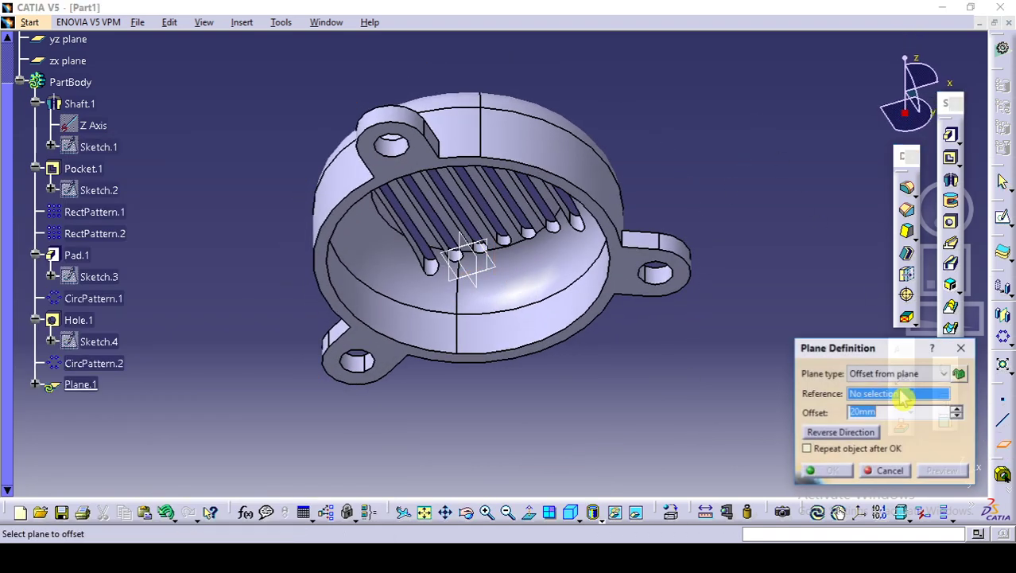
pyautogui.click(627, 269)
pyautogui.moveTo(506, 253); pyautogui.dragTo(525, 495, button='middle')
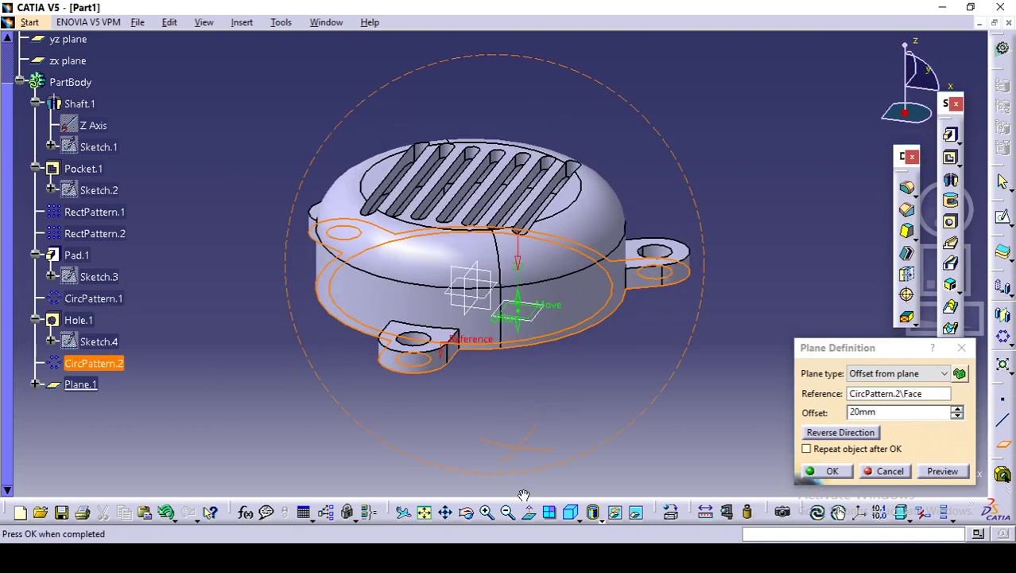
pyautogui.click(839, 435)
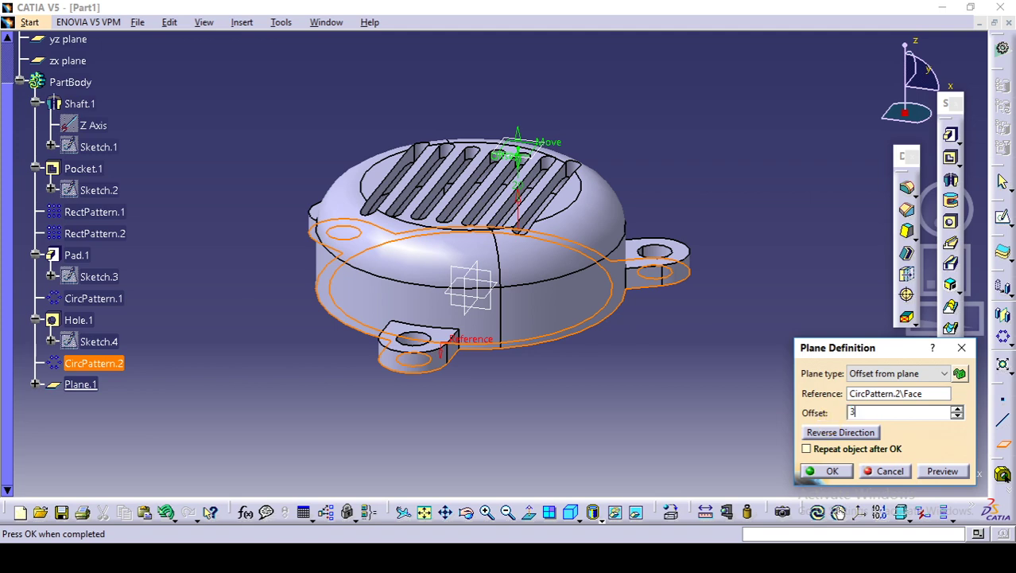
pyautogui.press('Return')
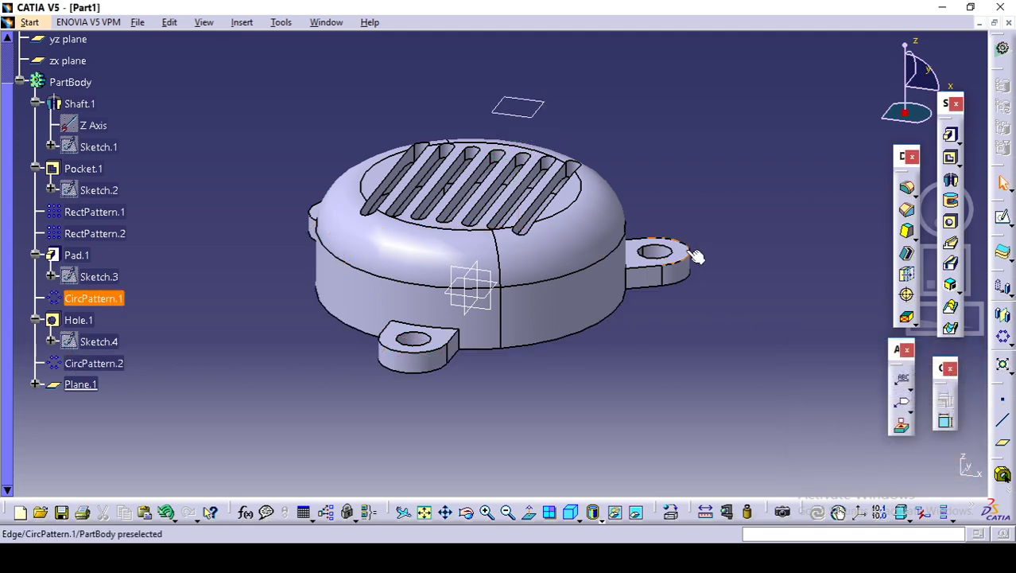
# Start a sketch on the offset plane and draw a circle about 26.5 mm in diameter centred on the origin.
pyautogui.moveTo(699, 255); pyautogui.dragTo(889, 245, button='middle')
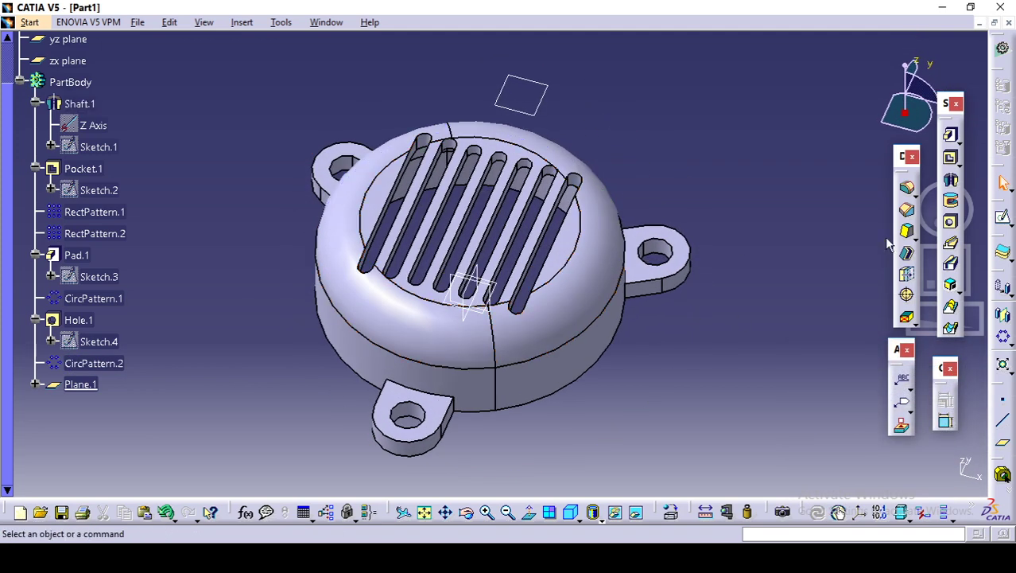
pyautogui.click(1006, 225)
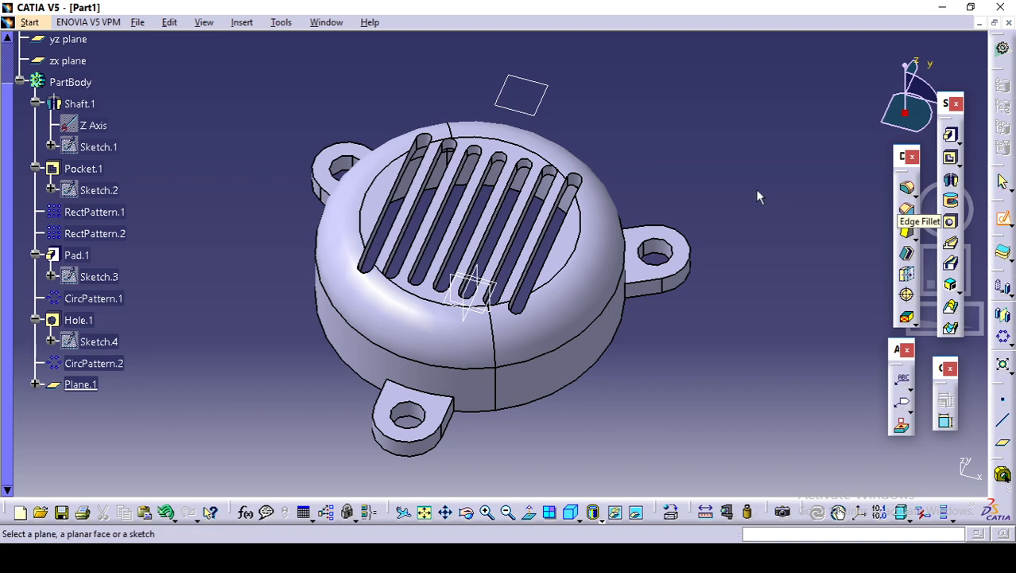
pyautogui.click(533, 112)
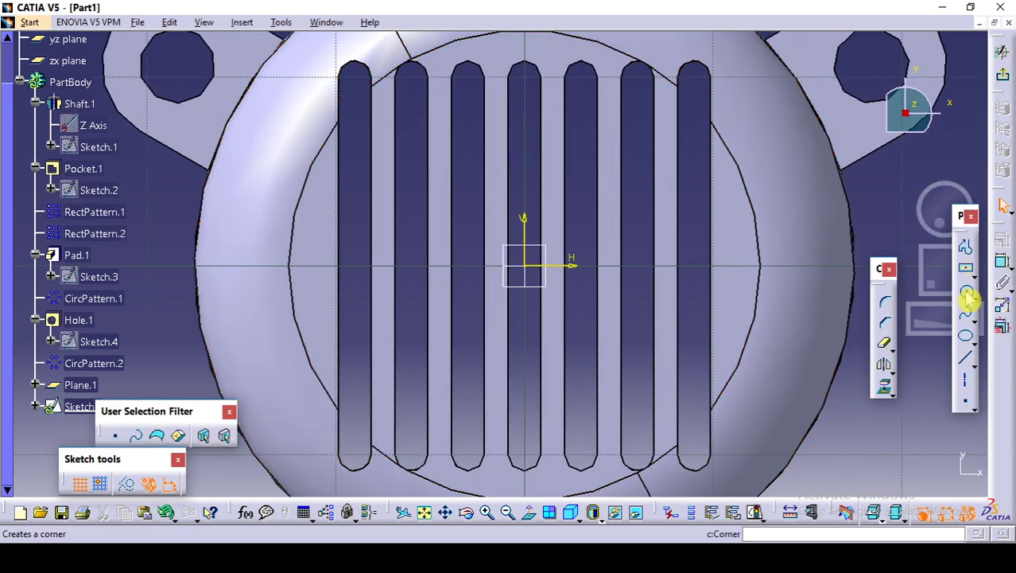
pyautogui.click(967, 291)
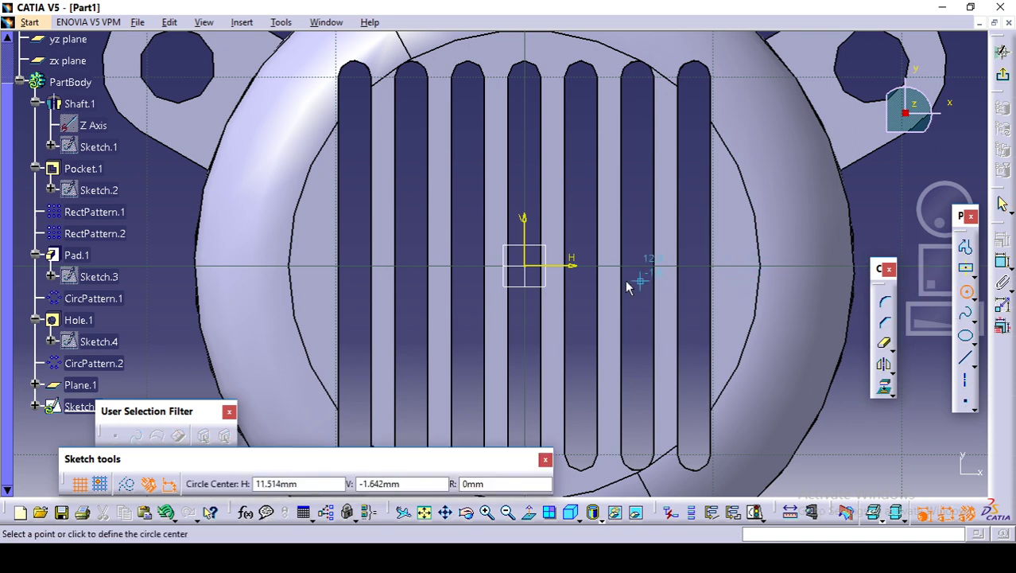
pyautogui.hotkey('alt', 'Tab')
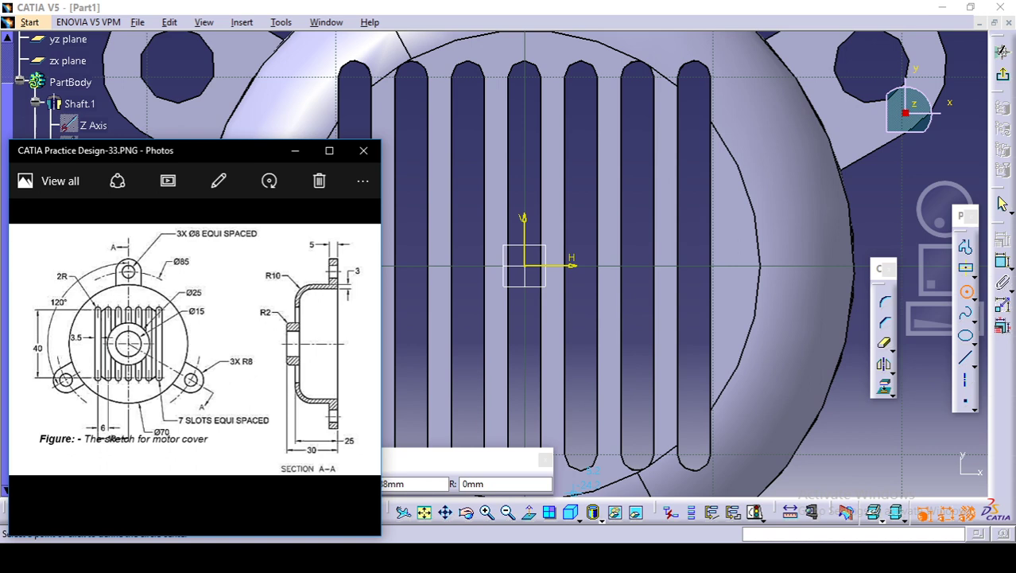
pyautogui.hotkey('alt', 'Tab')
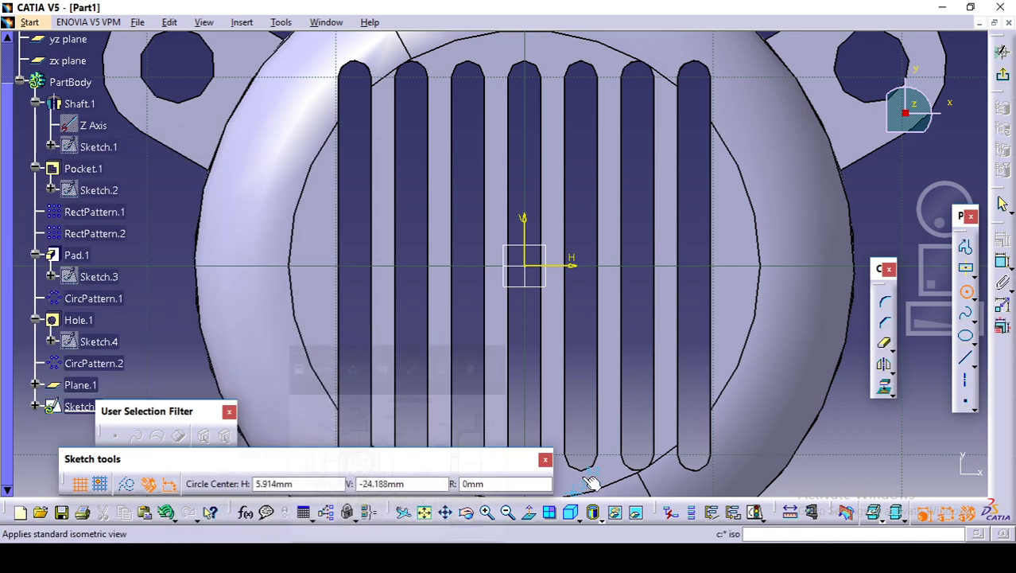
pyautogui.click(526, 269)
pyautogui.click(645, 294)
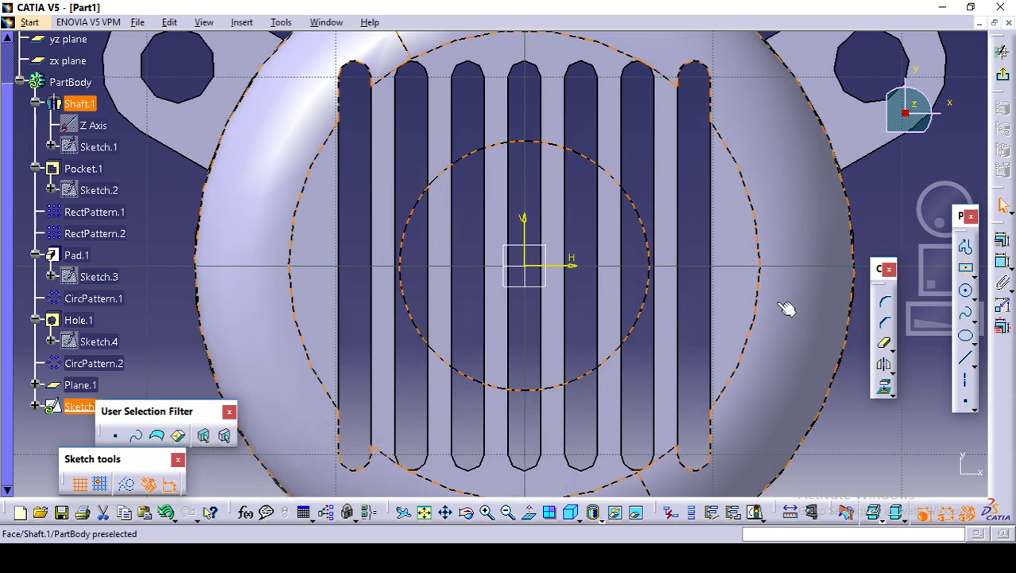
# Dimension the circle as a diameter and set it to 25 mm.
pyautogui.click(1003, 262)
pyautogui.click(630, 333)
pyautogui.click(859, 444)
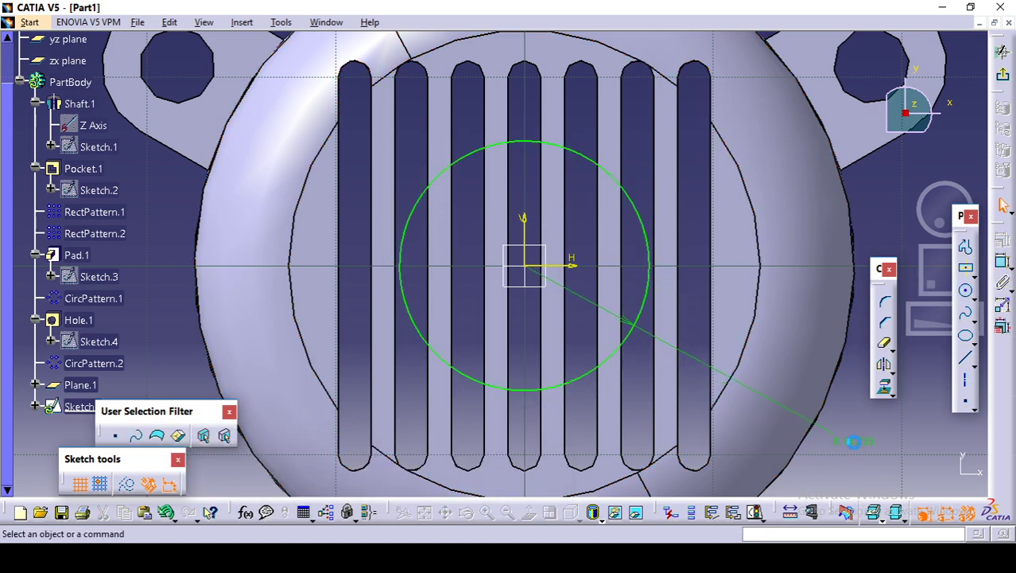
pyautogui.doubleClick(857, 445)
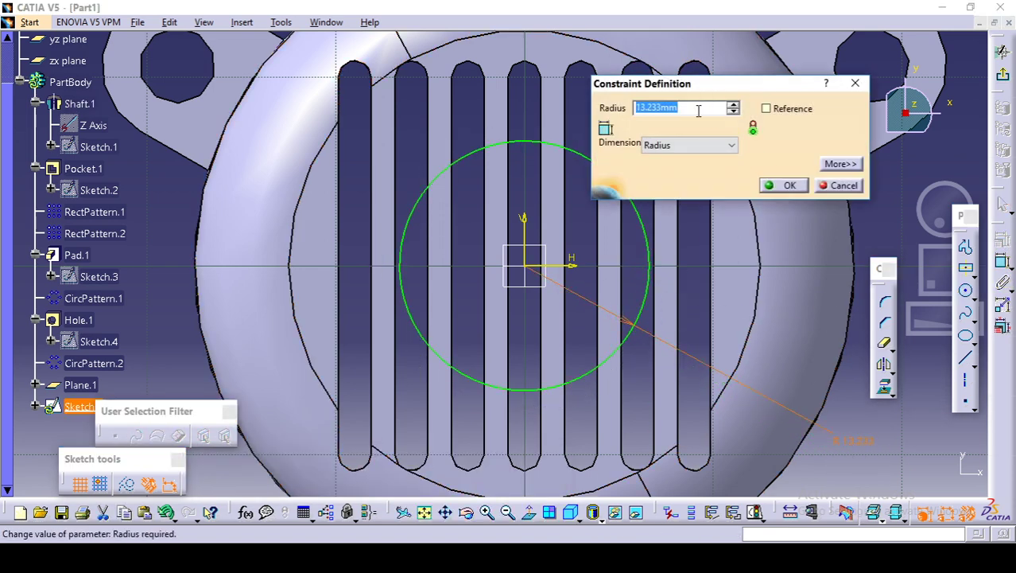
pyautogui.click(689, 145)
pyautogui.click(675, 173)
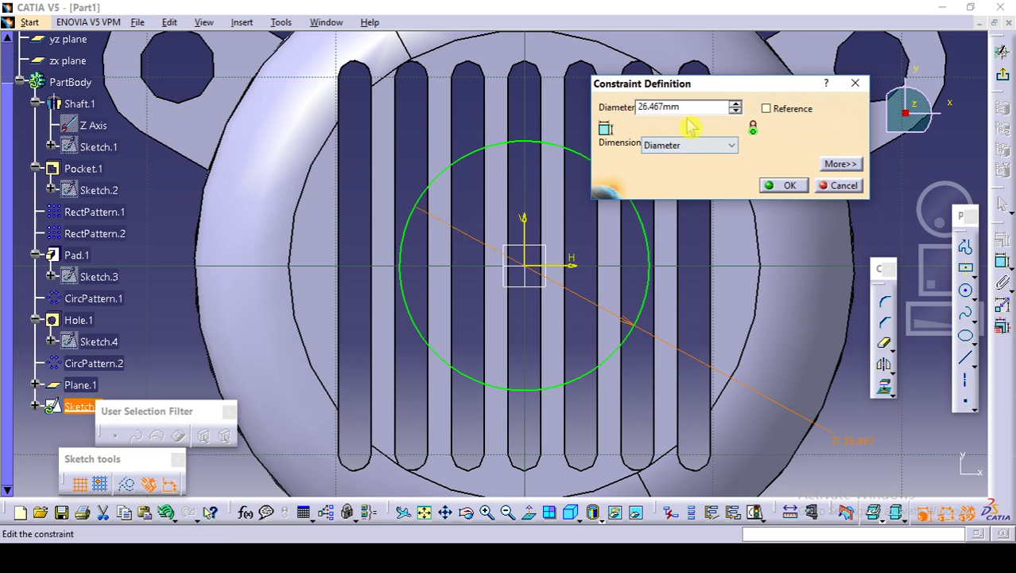
pyautogui.moveTo(690, 109); pyautogui.dragTo(581, 116)
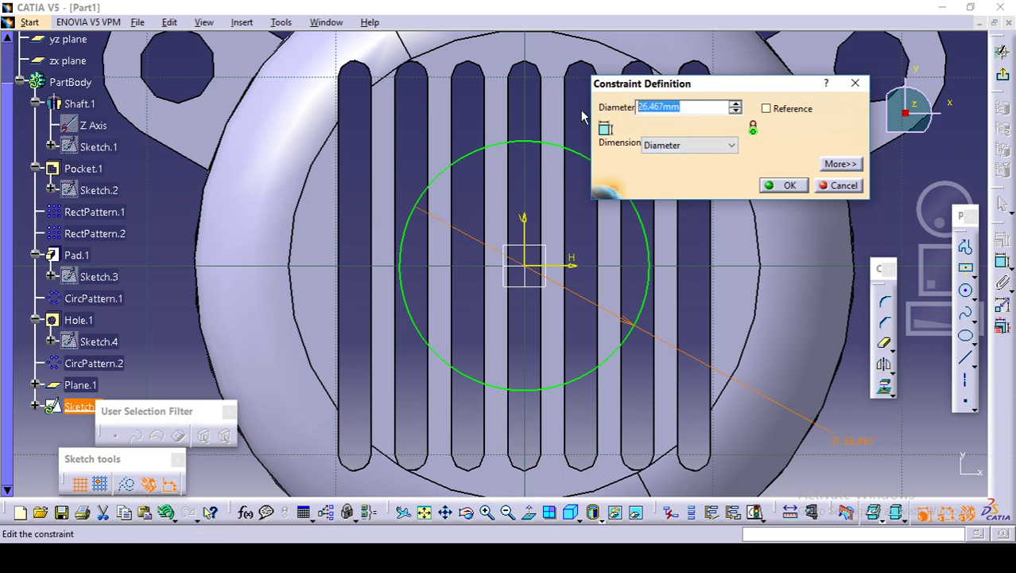
pyautogui.write('25')
pyautogui.press('Return')
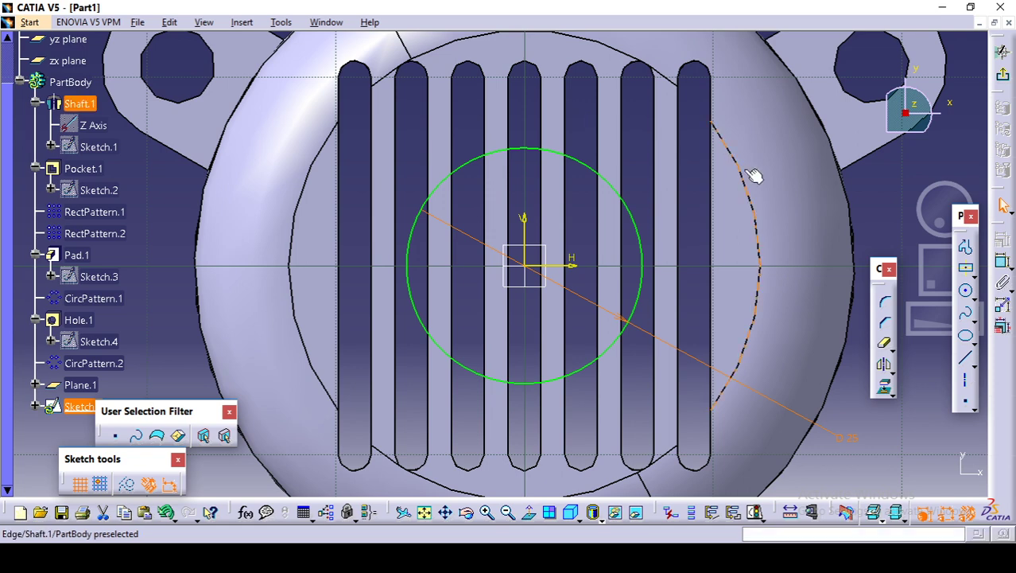
# Add a smaller circle concentric with the first, set its diameter to 15 mm and exit the sketch.
pyautogui.click(966, 292)
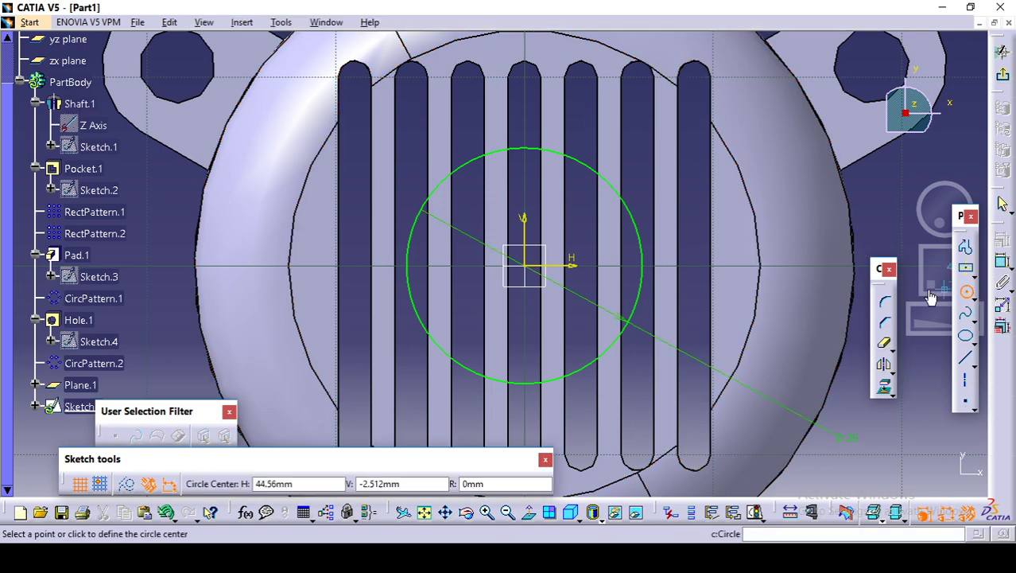
pyautogui.click(524, 271)
pyautogui.click(585, 285)
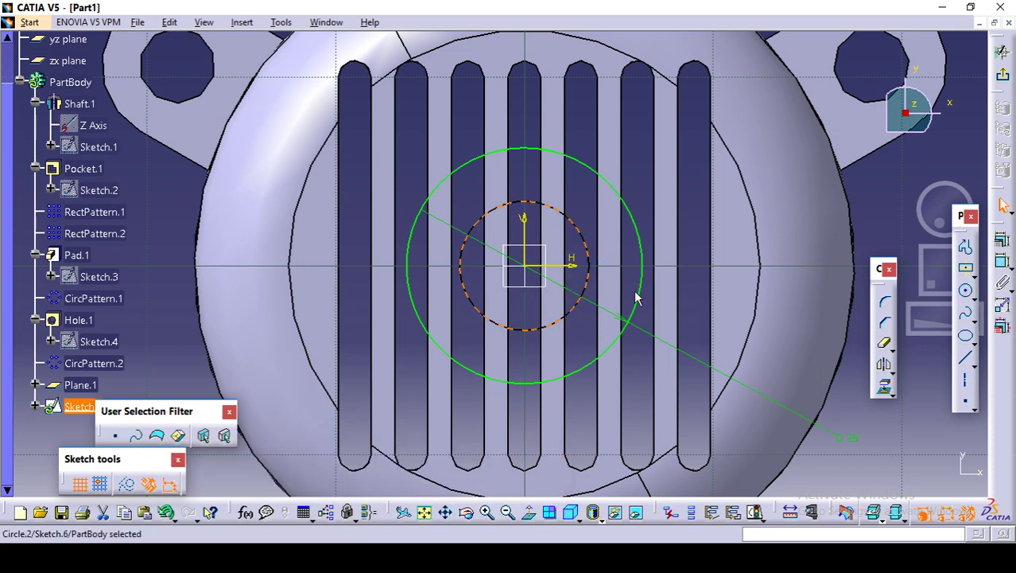
pyautogui.click(1004, 284)
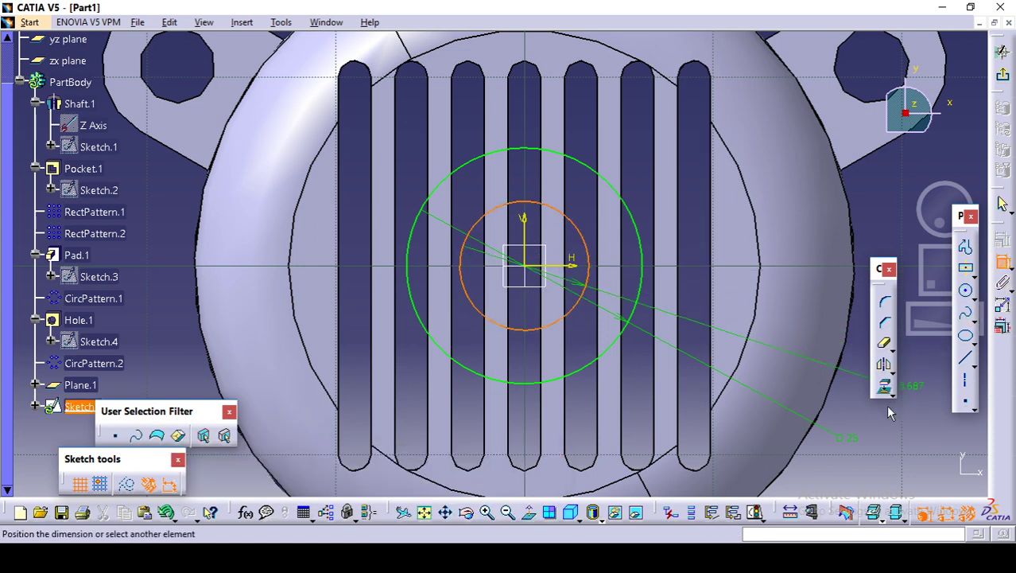
pyautogui.click(888, 434)
pyautogui.doubleClick(889, 434)
pyautogui.write('15')
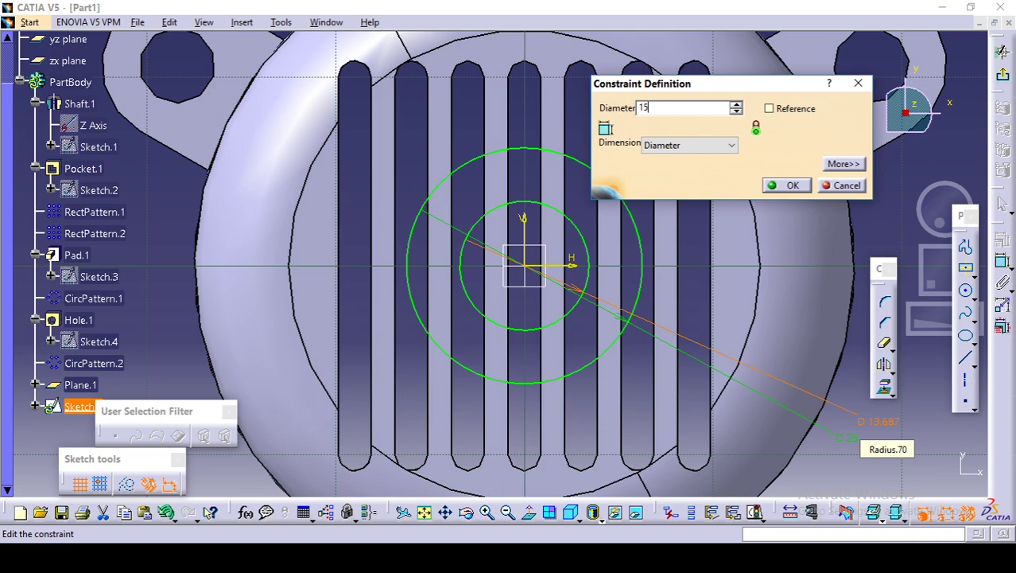
pyautogui.press('Return')
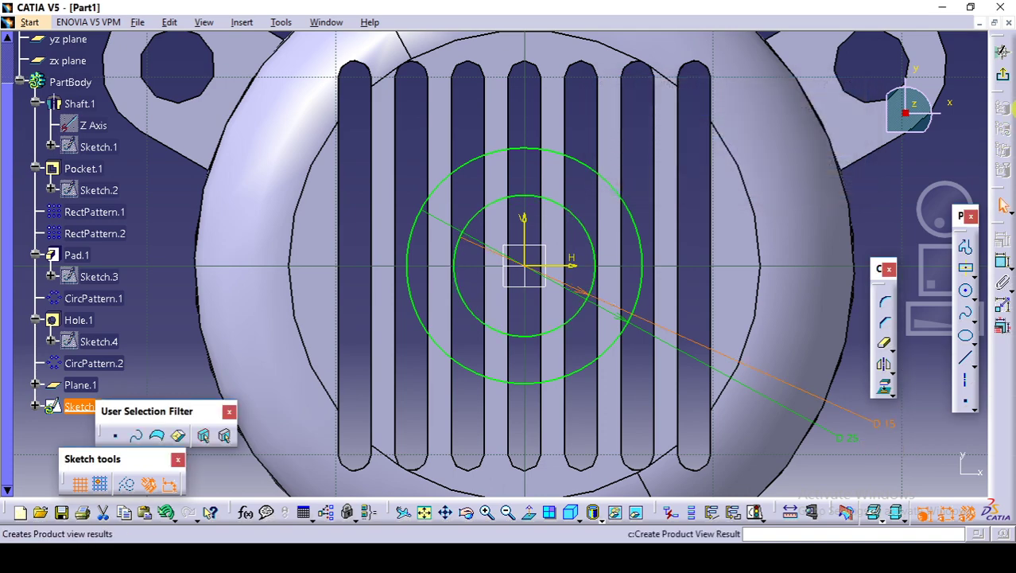
pyautogui.click(1004, 77)
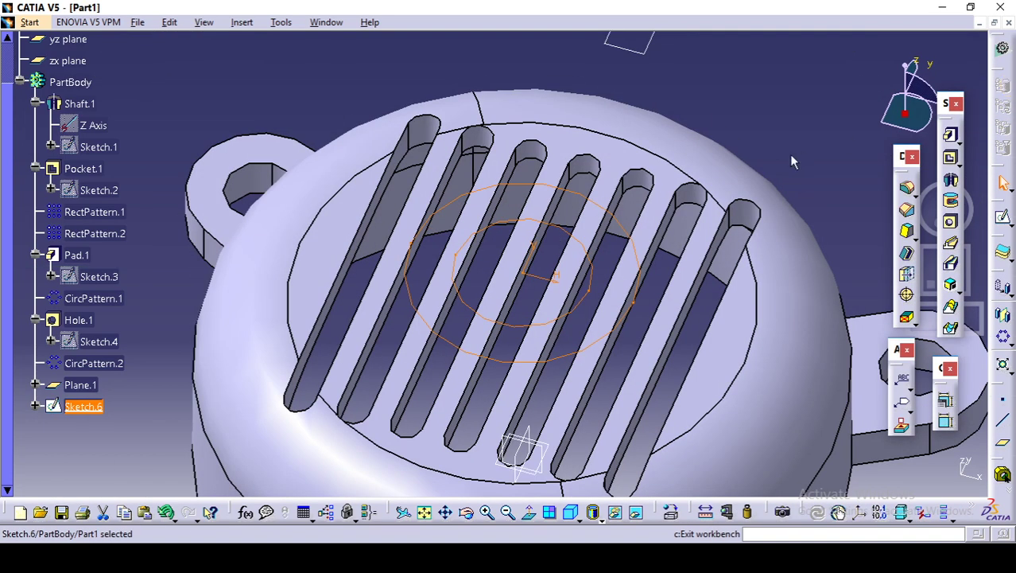
# Pad the ring sketch 5 mm in the reversed direction, down toward the slotted top face.
pyautogui.moveTo(794, 159)
pyautogui.mouseDown(button='middle')
pyautogui.moveTo(724, 220)
pyautogui.moveTo(572, 220)
pyautogui.moveTo(589, 234)
pyautogui.mouseUp(button='middle')
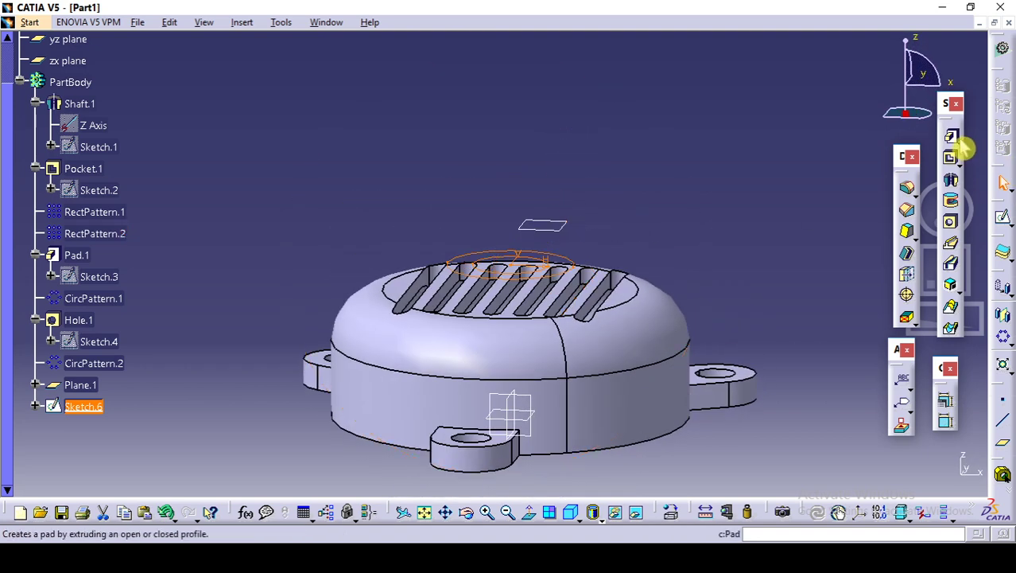
pyautogui.click(957, 144)
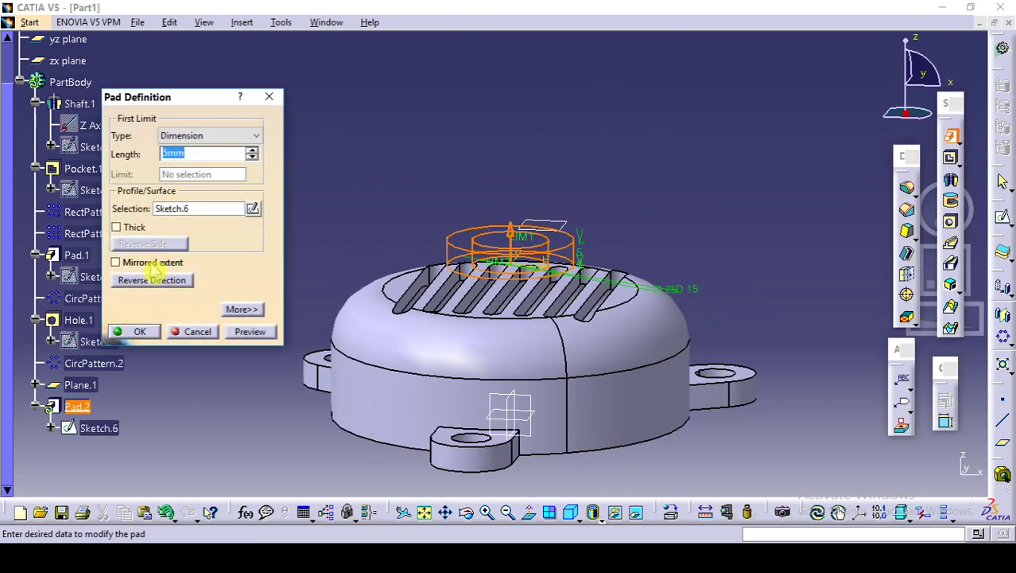
pyautogui.click(151, 280)
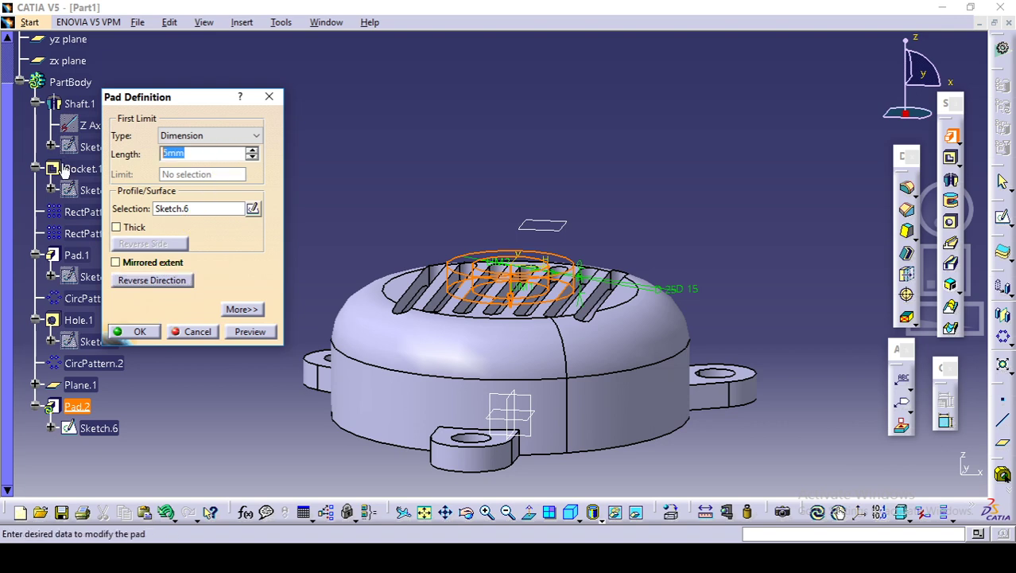
pyautogui.click(140, 330)
pyautogui.moveTo(371, 135); pyautogui.dragTo(519, 161, button='middle')
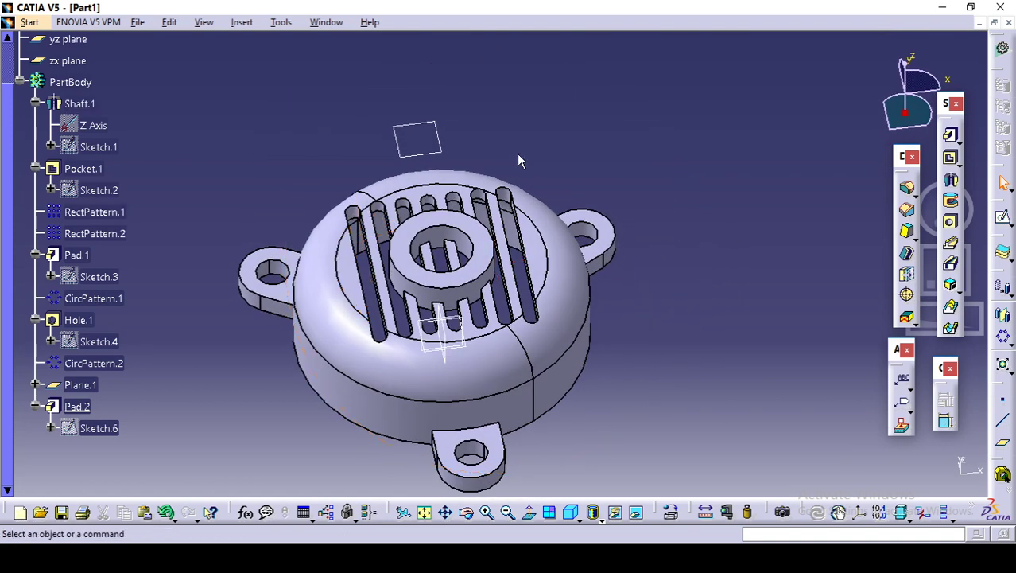